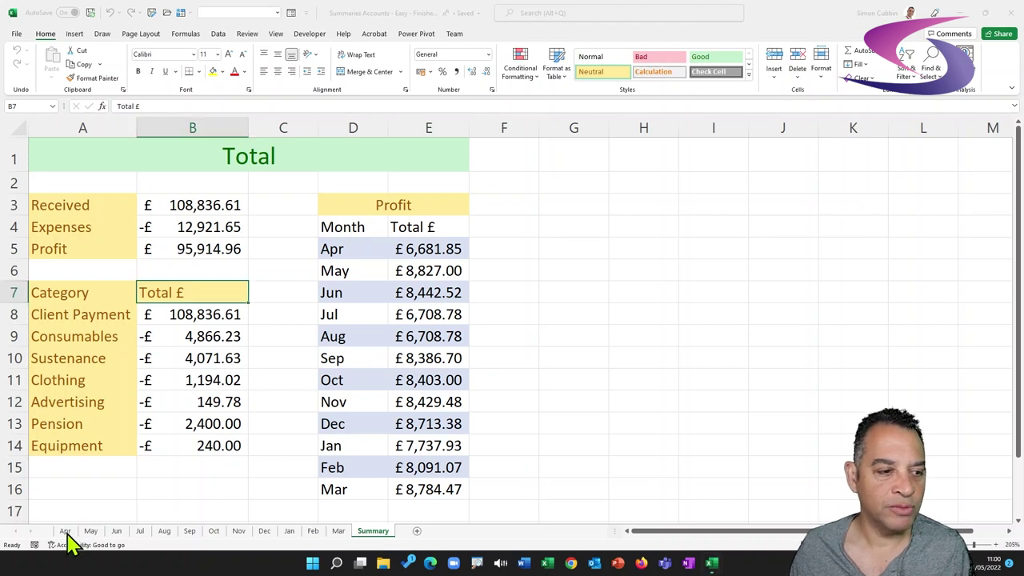
Review the Apr and Mar sheets, then the received, expenses, profit and category totals on the Summary sheet
left_click(66, 532)
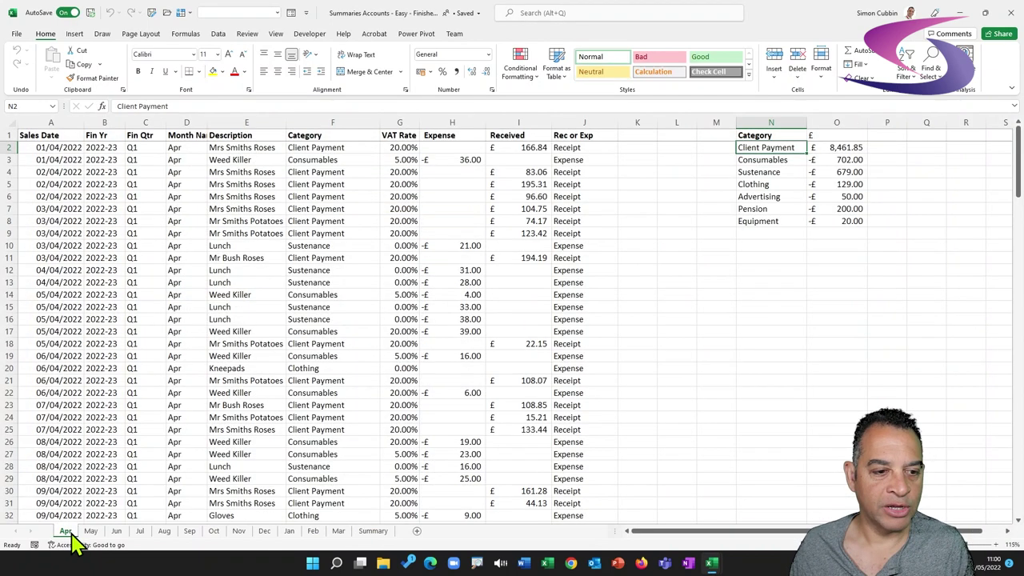
left_click(340, 533)
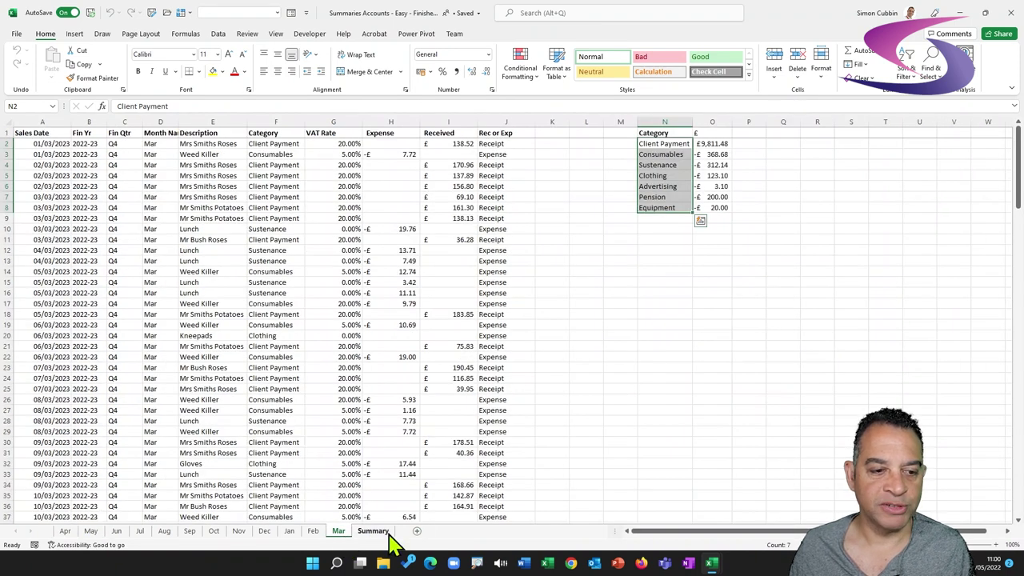
left_click(374, 531)
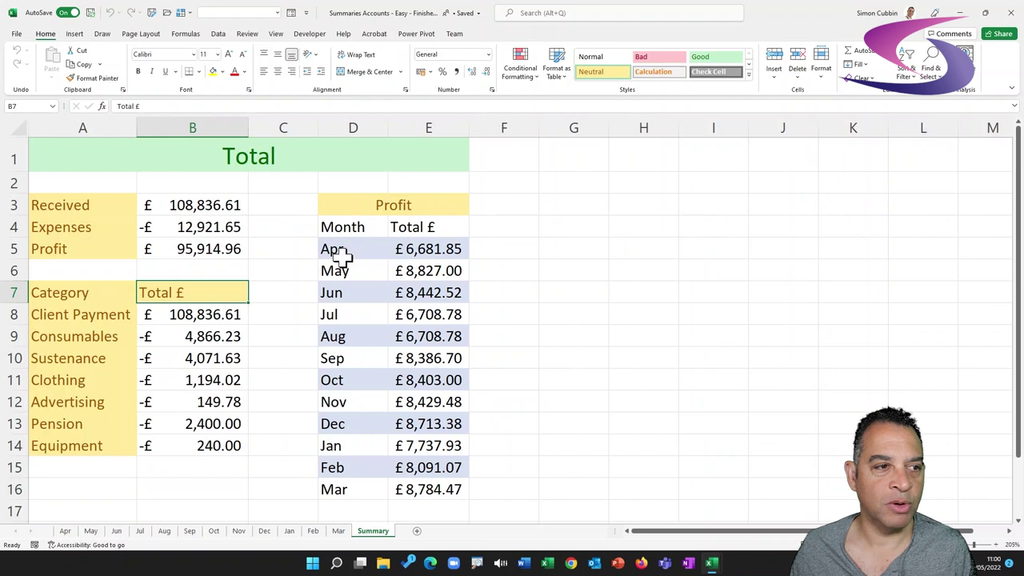
left_click(206, 203)
left_click(214, 227)
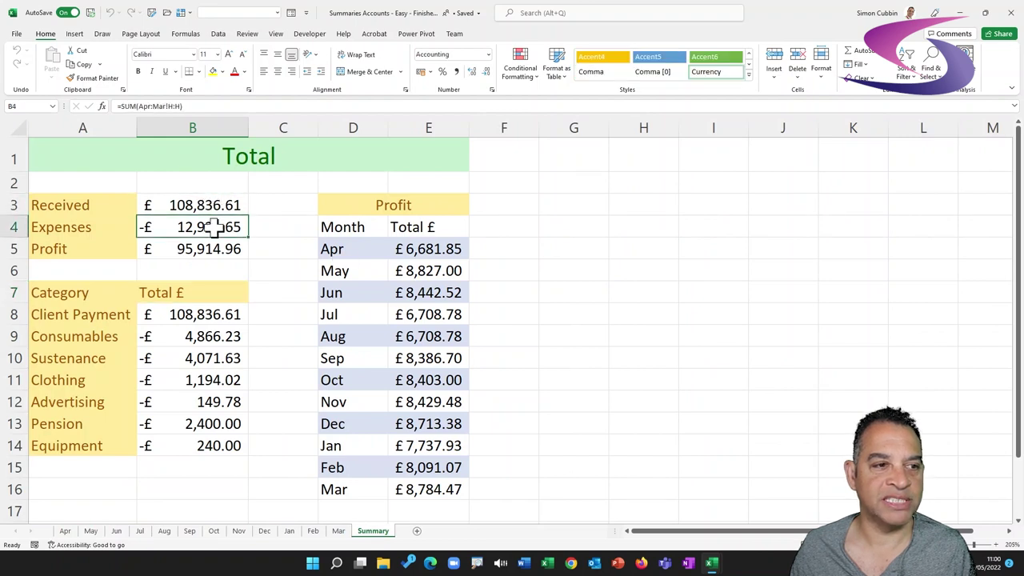
left_click(214, 246)
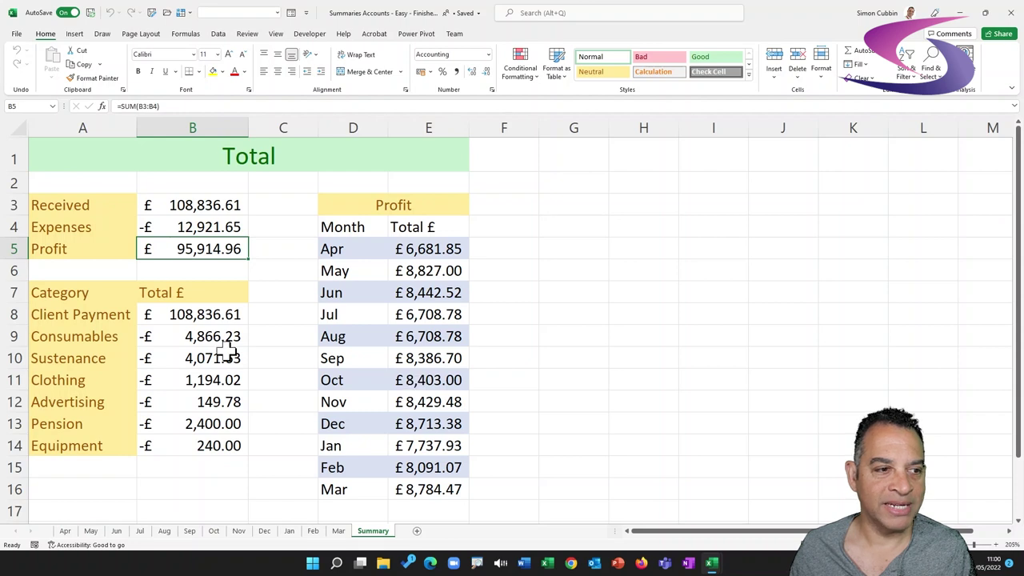
left_click_drag(206, 318, 192, 448)
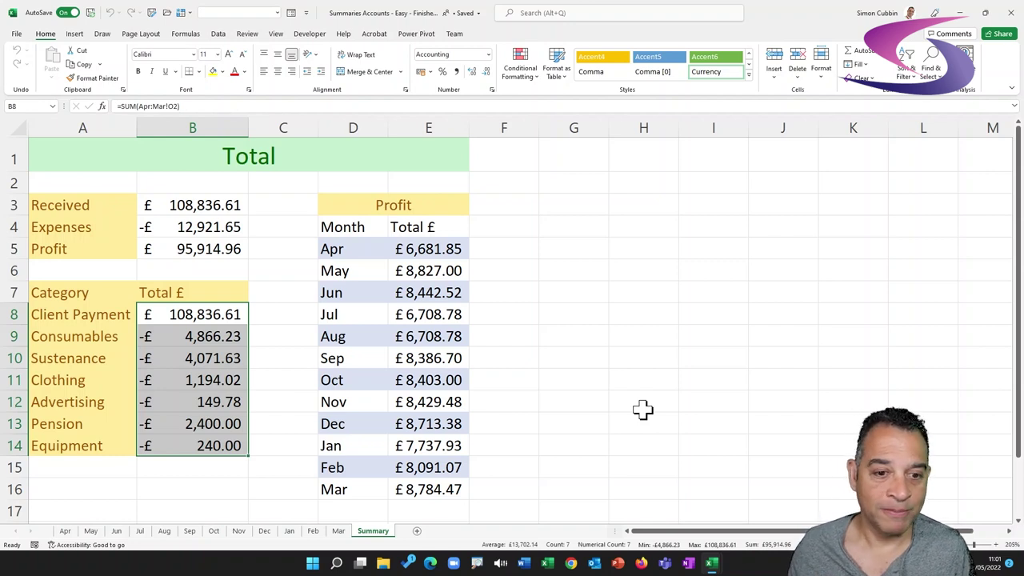
Switch to the Copy of Summaries Accounts workbook and open its Summary sheet
mouse_move(728, 560)
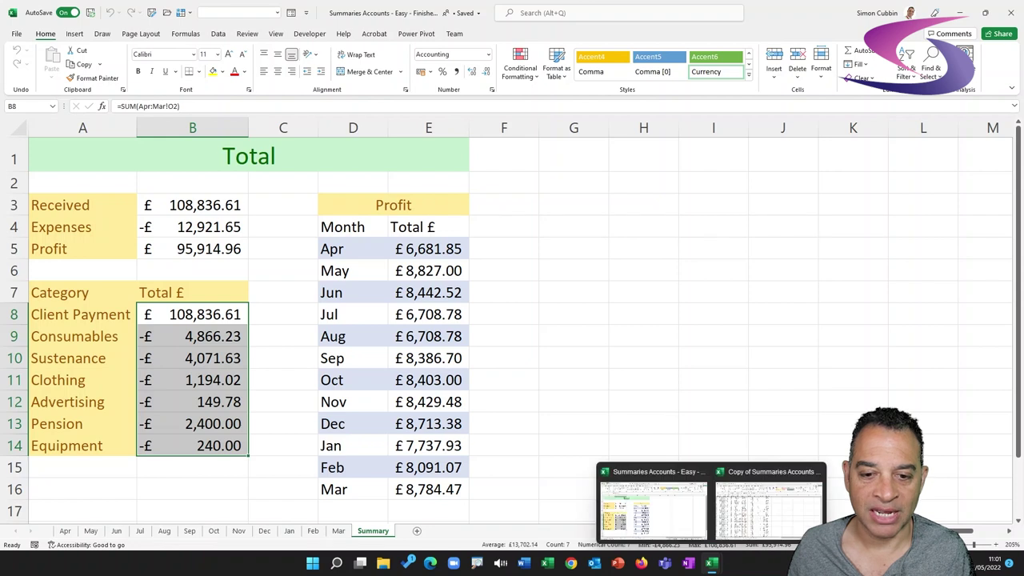
left_click(730, 523)
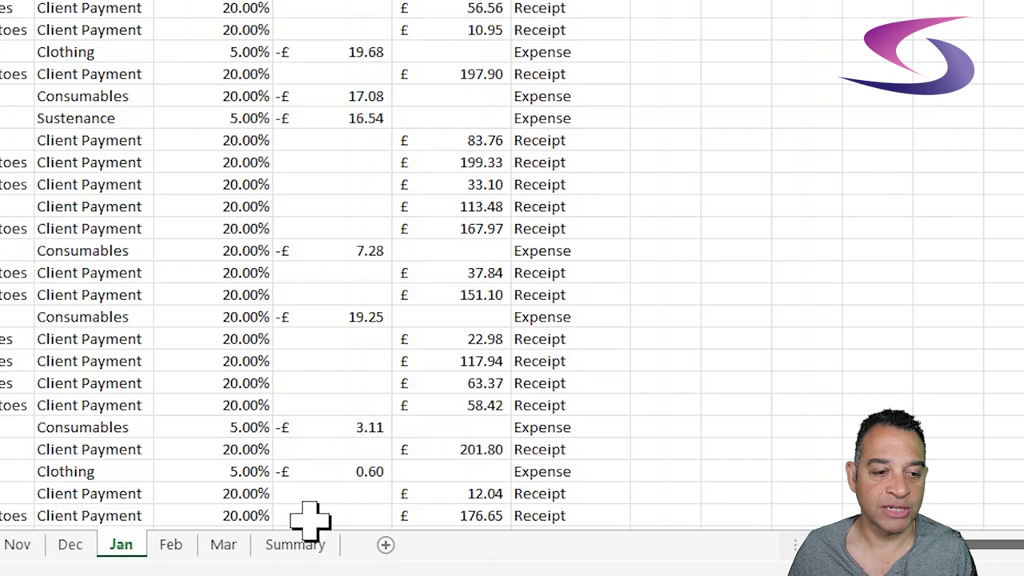
left_click(296, 551)
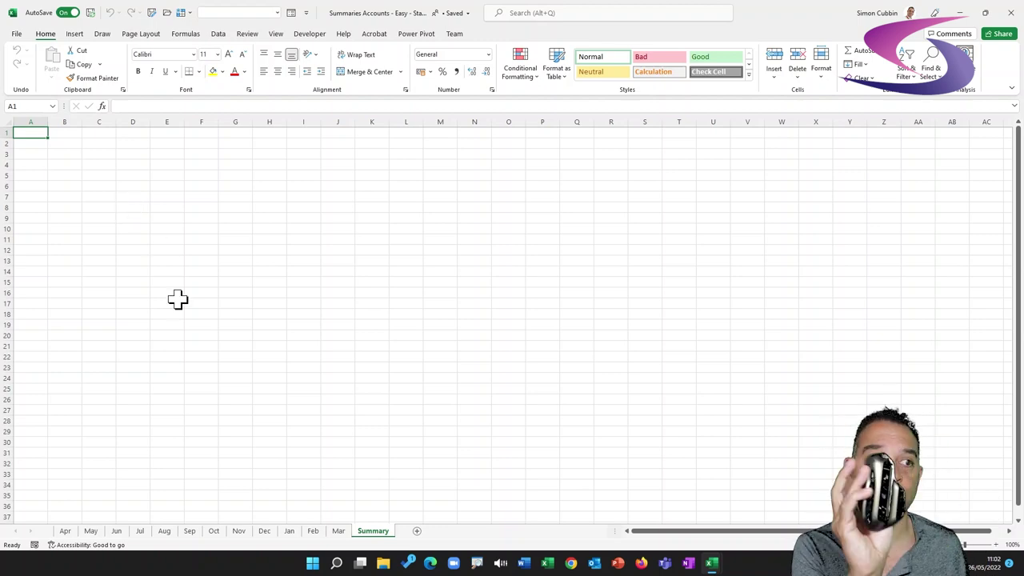
Enter the heading "Total" in A1 and the label "Receipts" in A3 of the blank Summary sheet
scroll(178, 299, "up", 7, "ctrl")
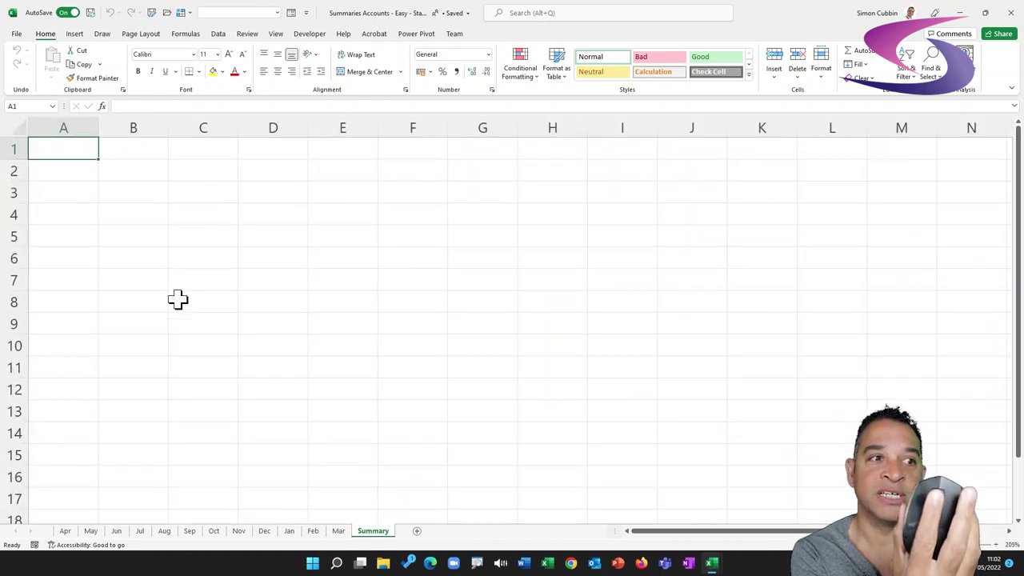
scroll(178, 299, "up", 2, "ctrl")
scroll(177, 299, "up", 2, "ctrl")
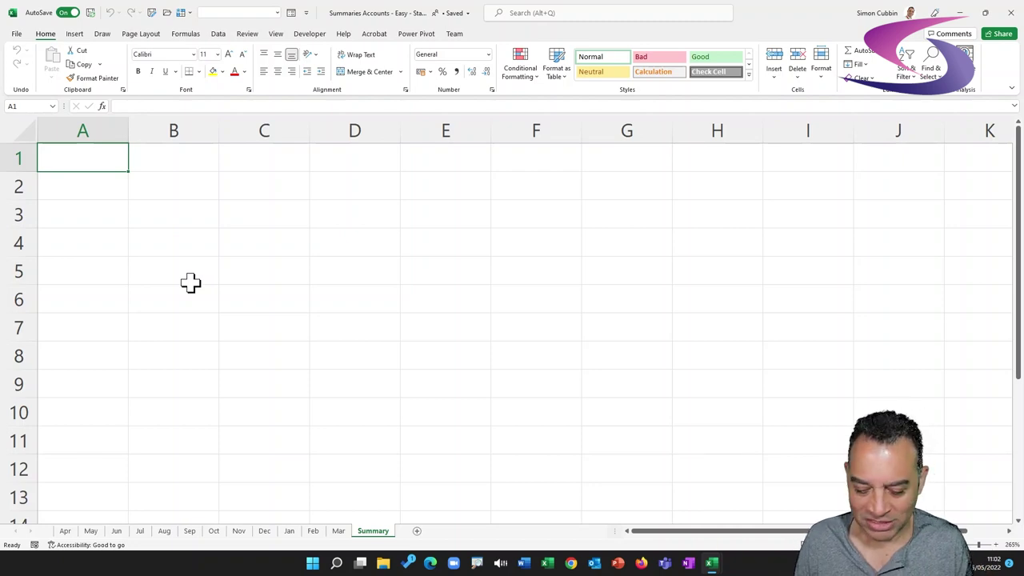
type("Total")
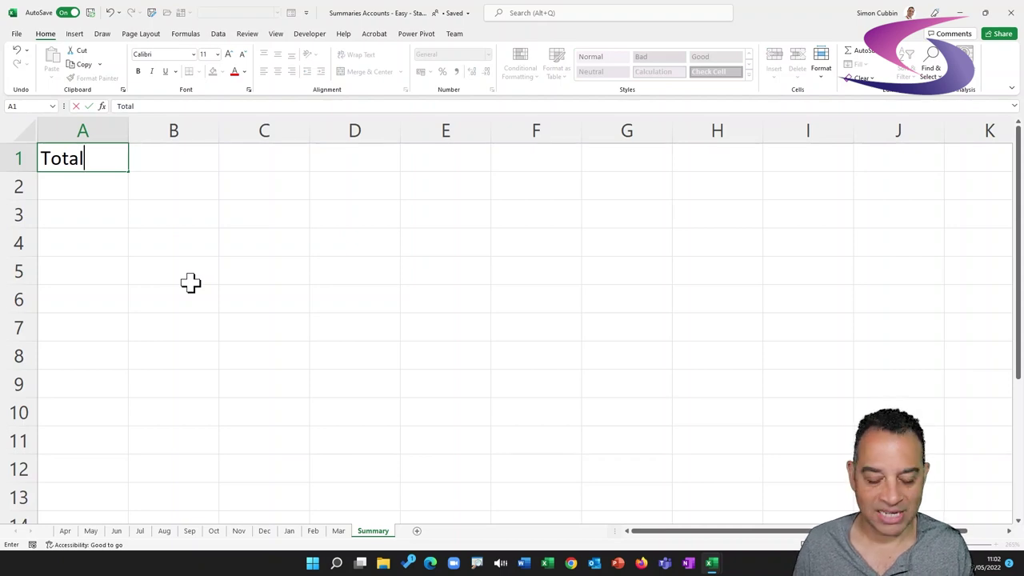
key("Return")
key("Return")
type("Receipts")
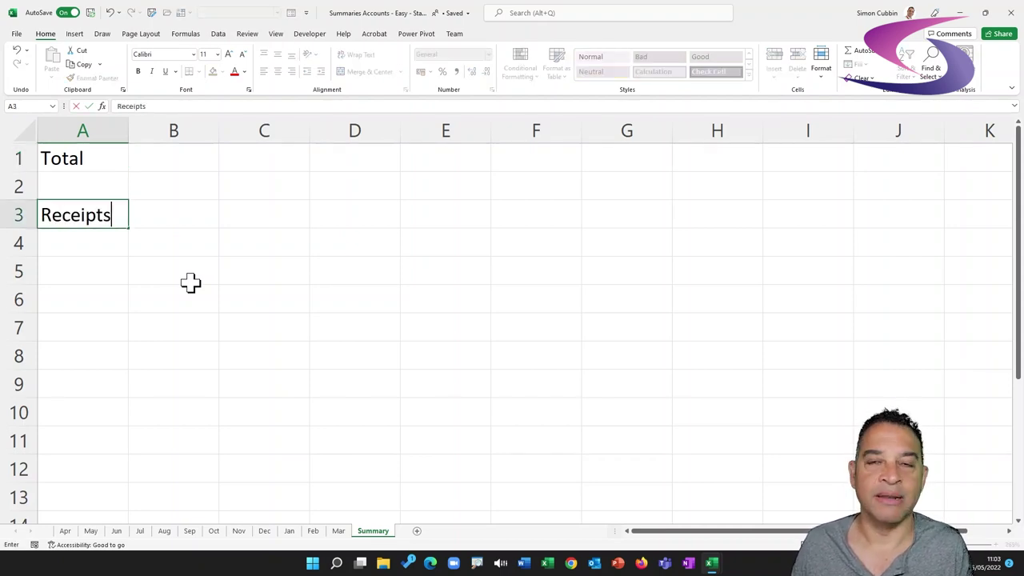
key("Tab")
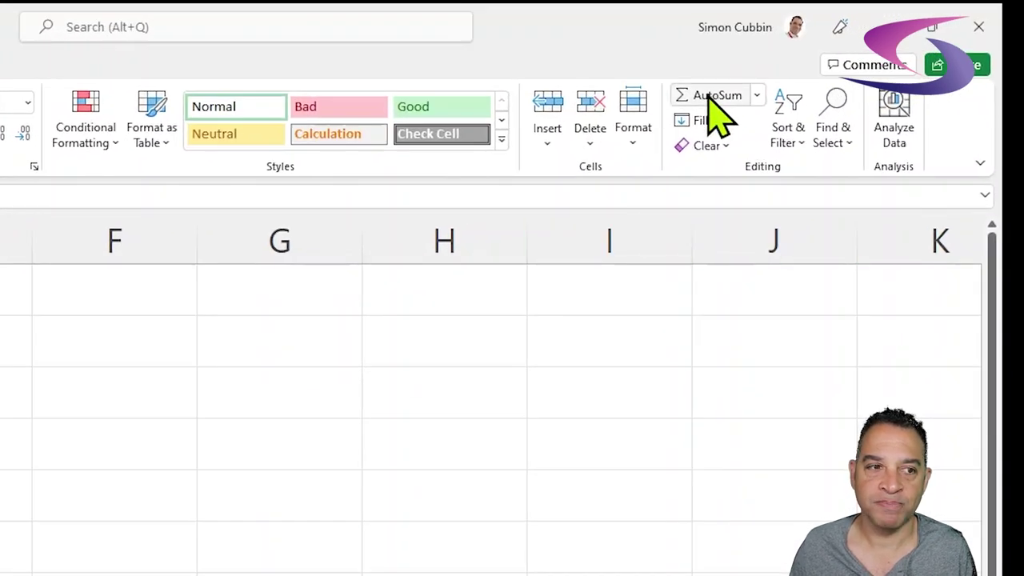
In B3, sum the whole Received column I across the Apr to Mar sheets and apply the £ accounting format
left_click(718, 96)
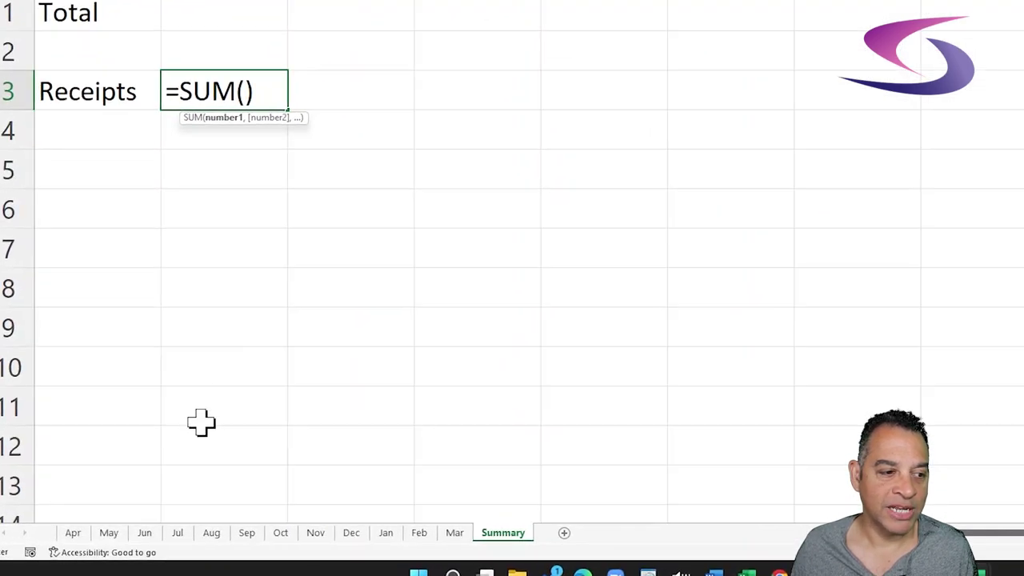
left_click(73, 533)
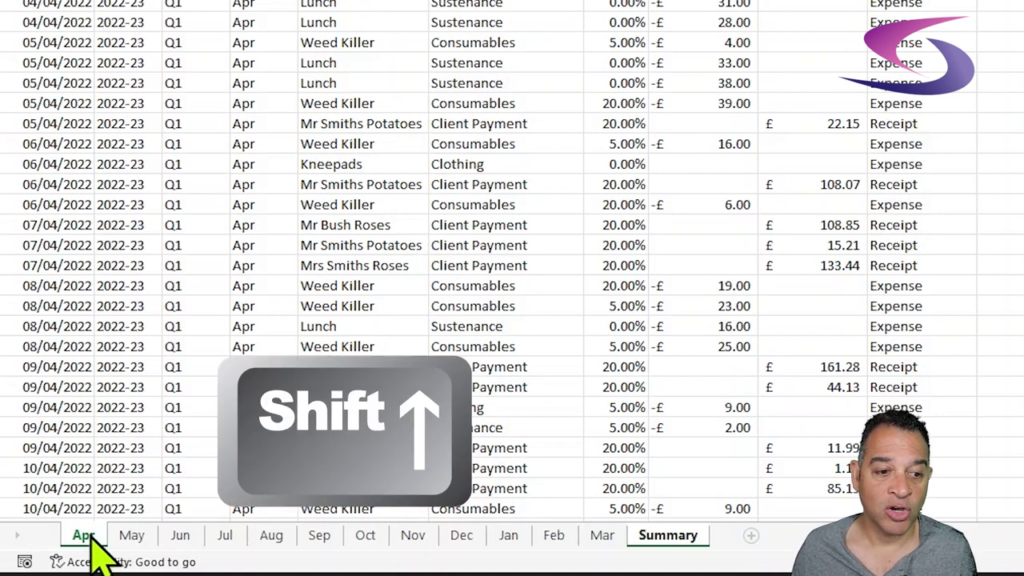
left_click(604, 539, "shift")
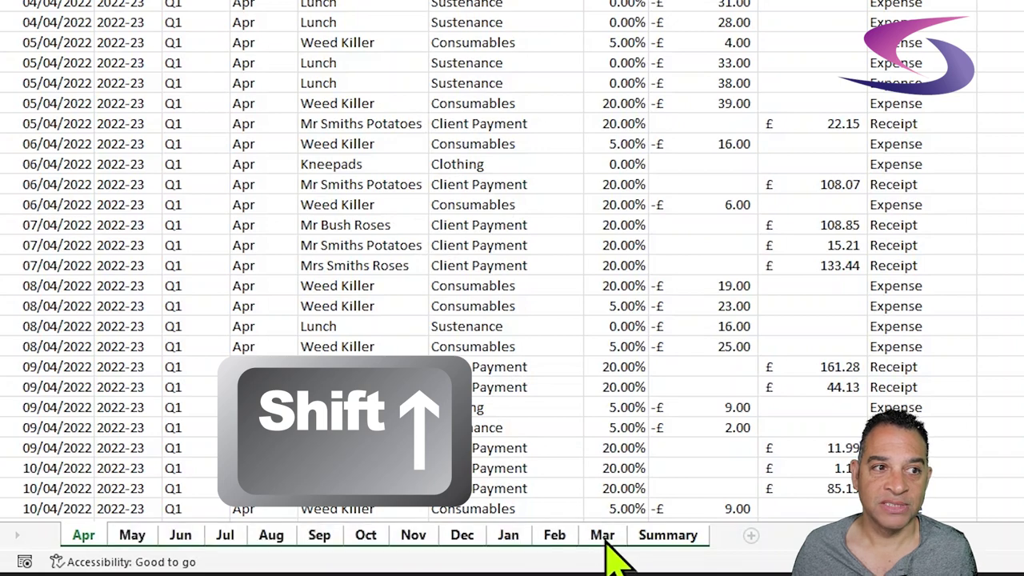
left_click(602, 535, "shift")
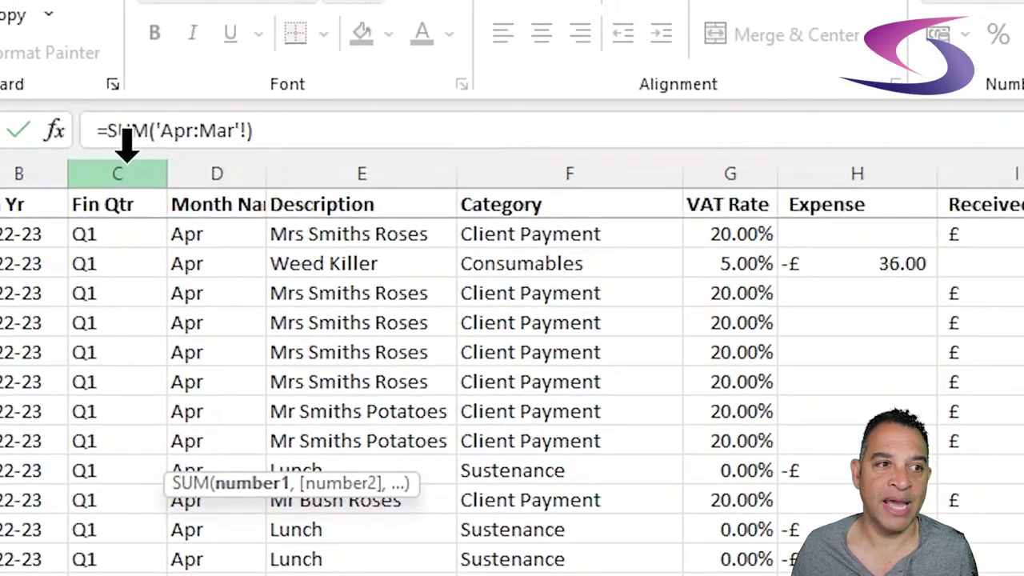
left_click(181, 150)
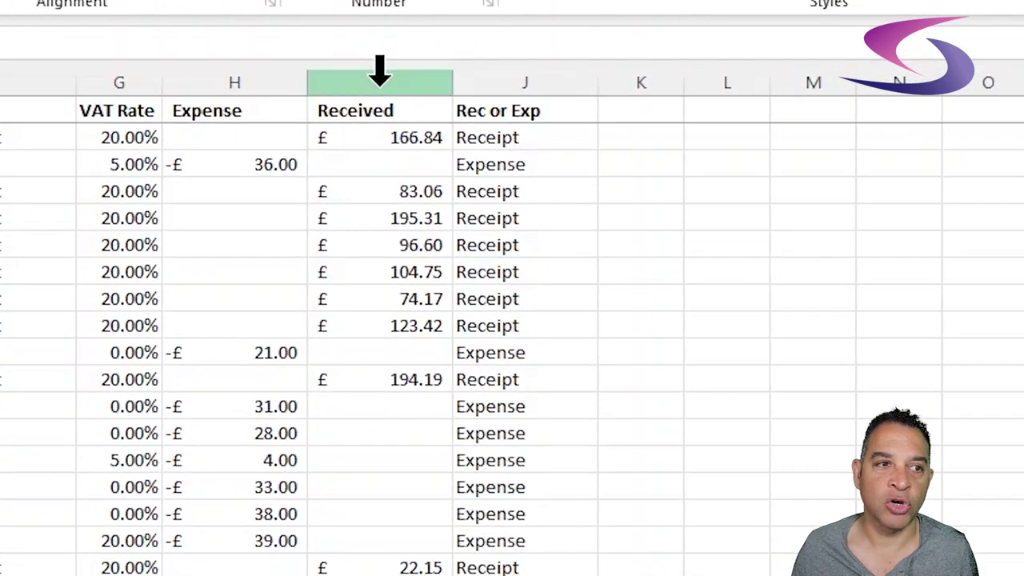
left_click(374, 72)
key("ctrl+c")
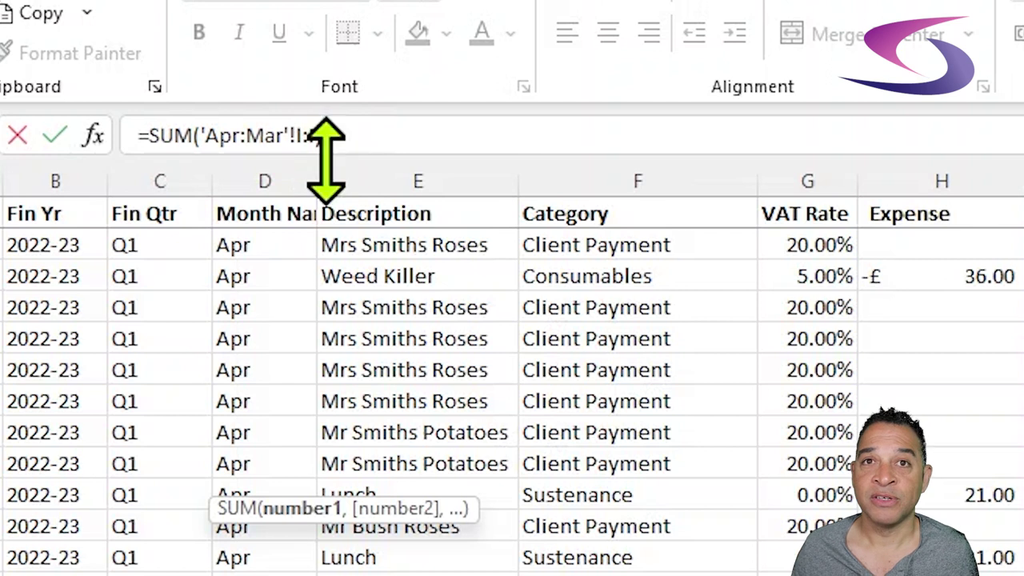
key("Return")
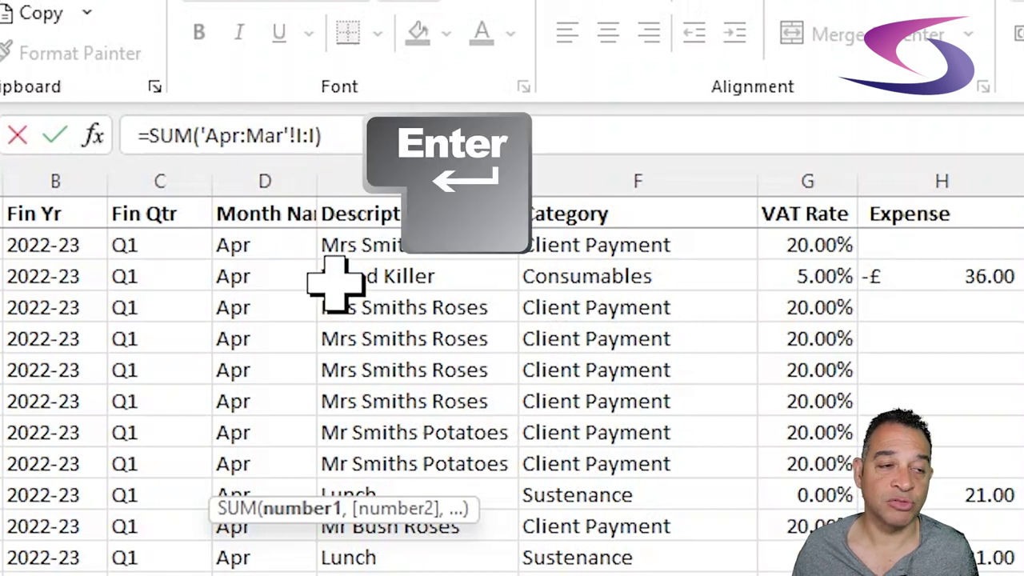
left_click(54, 138)
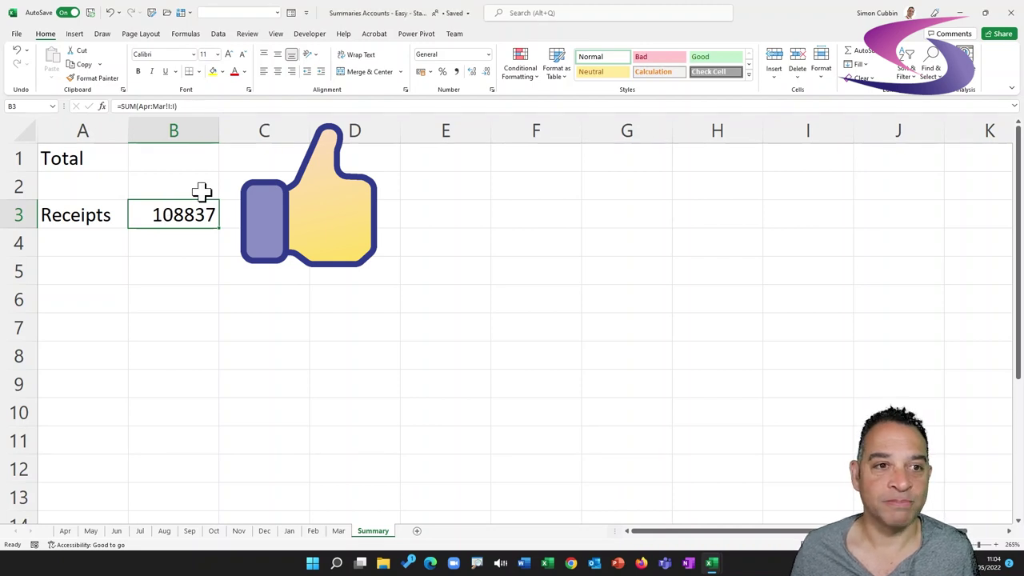
left_click(421, 72)
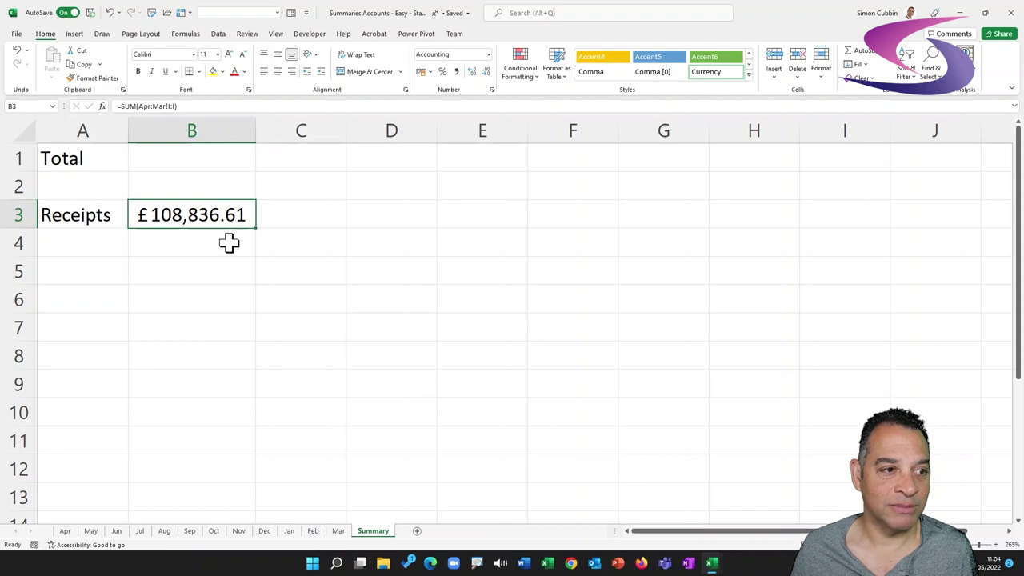
Enter the label "Expenses" in A4 below Receipts
left_click(96, 244)
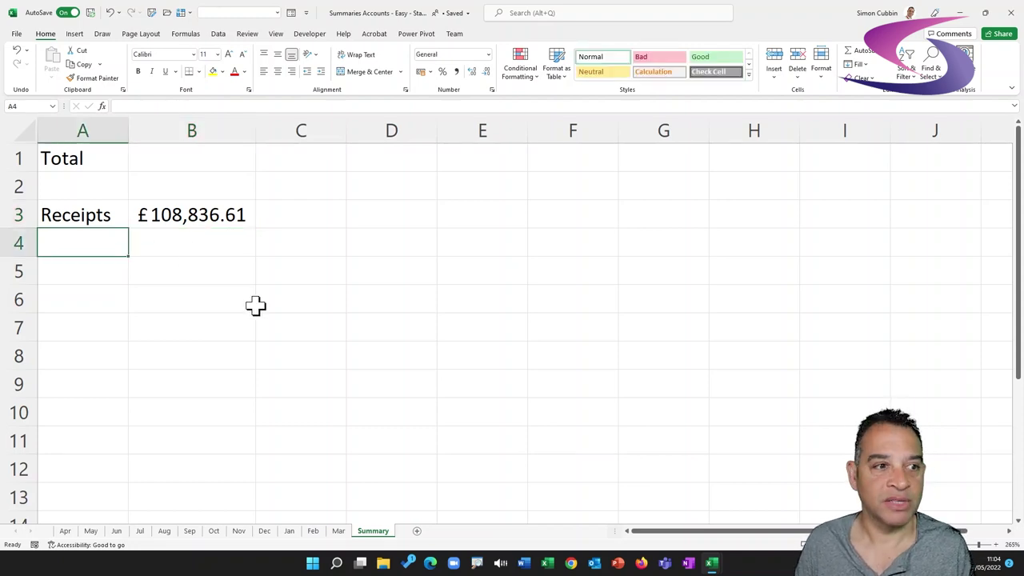
type("Expenses")
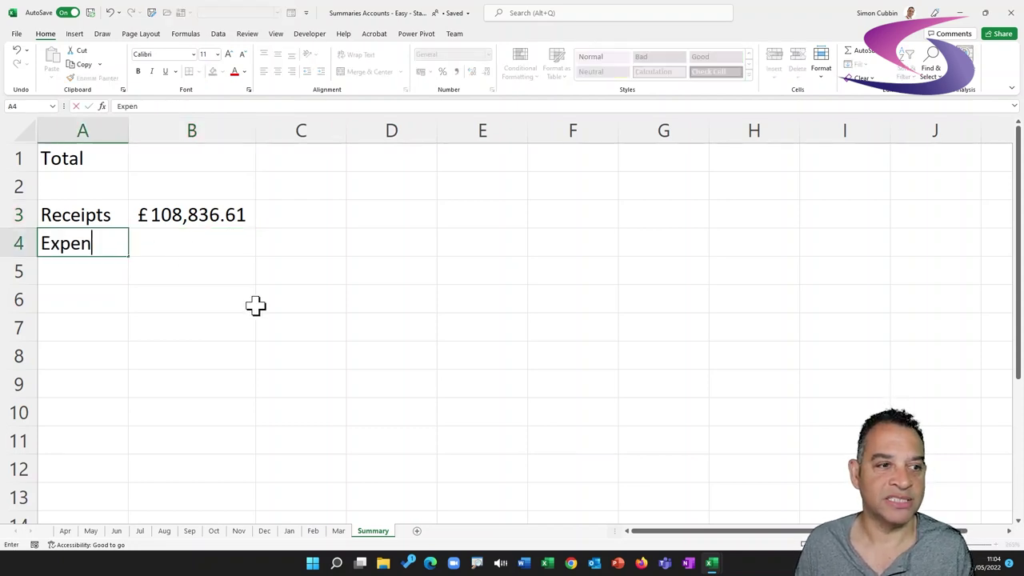
key("Tab")
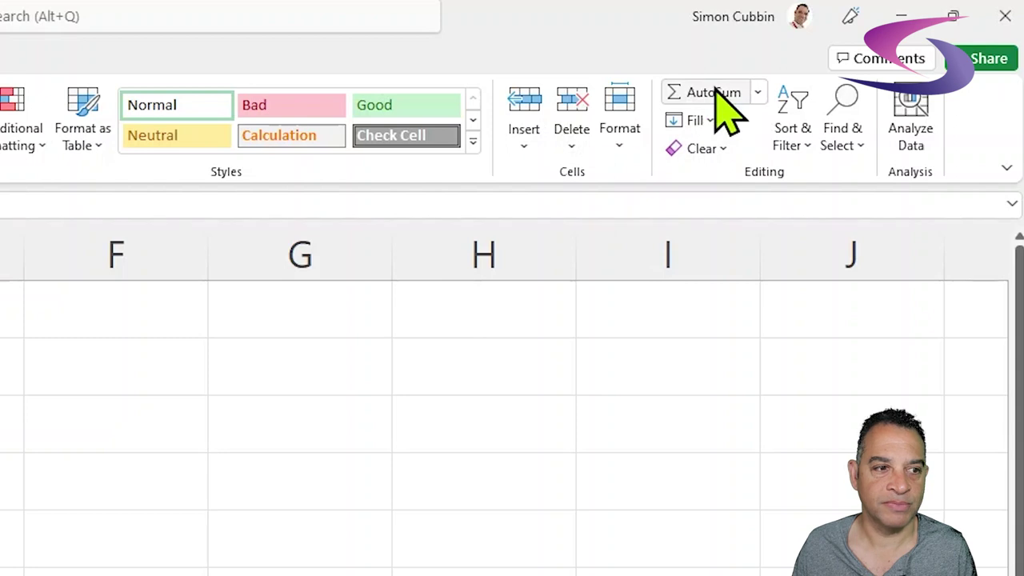
In B4, sum the whole Expense column H across the Apr to Mar sheets and apply the £ accounting format
left_click(719, 100)
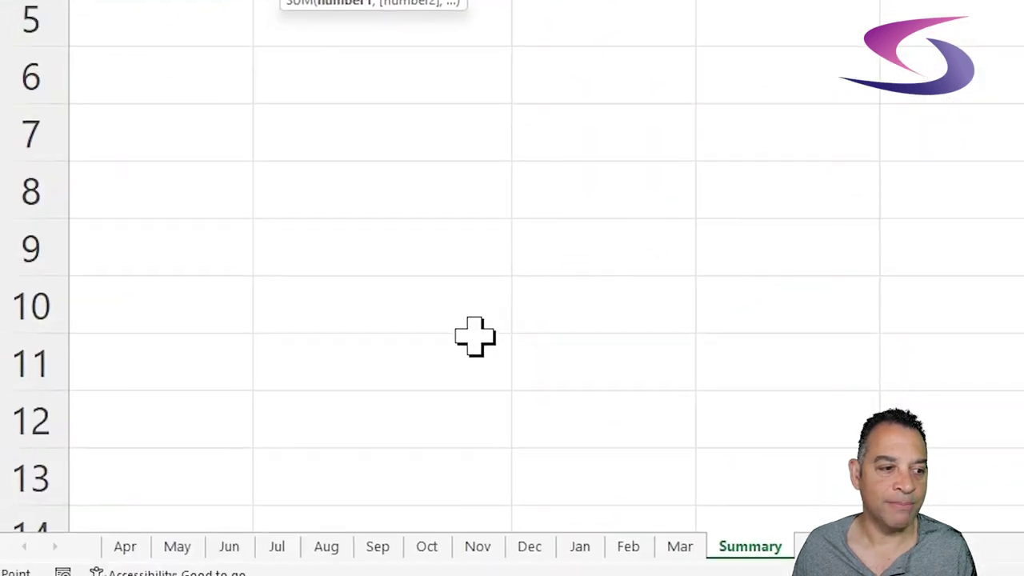
left_click(128, 550)
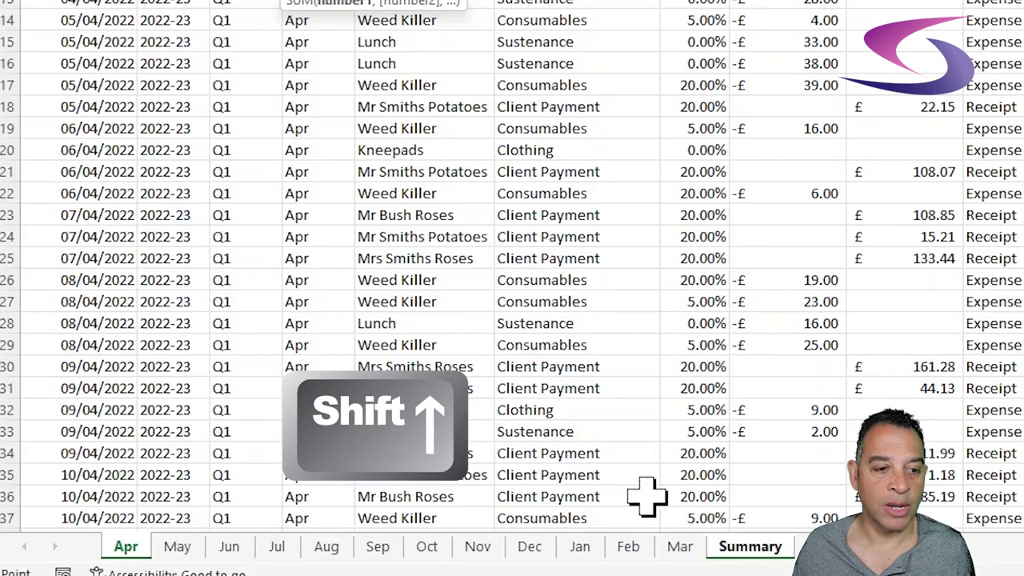
left_click(689, 547, "shift")
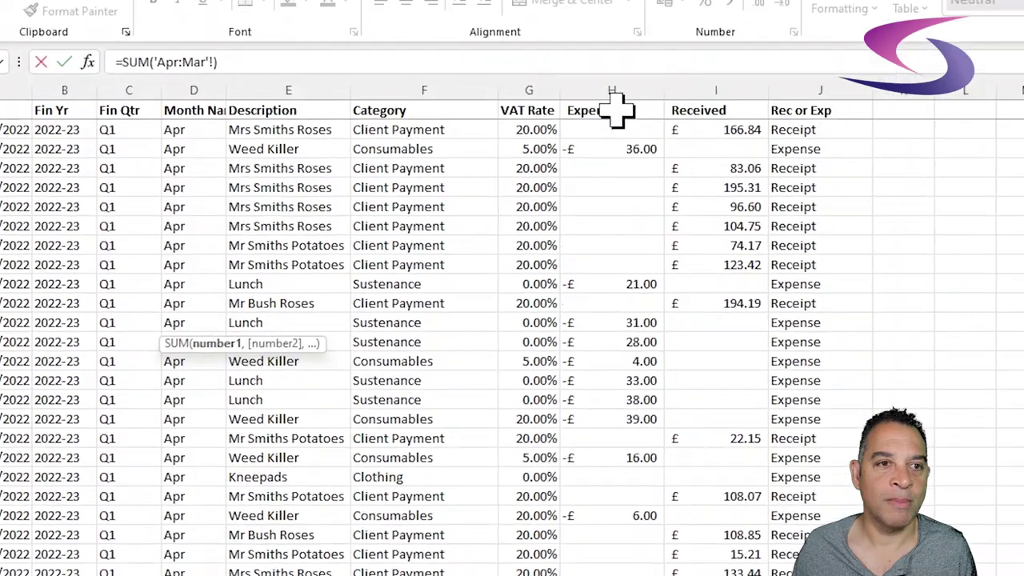
left_click(596, 128)
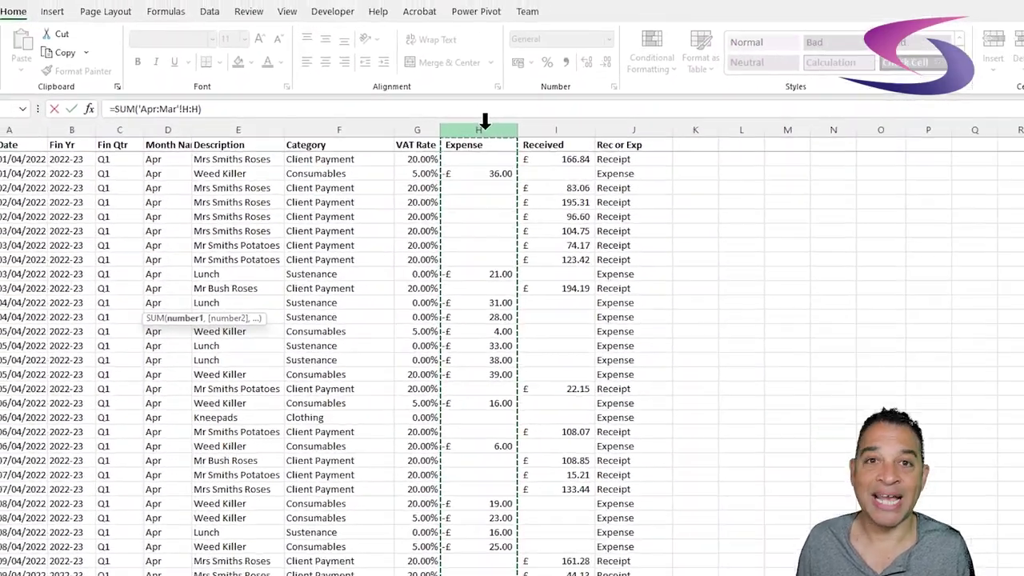
key("Return")
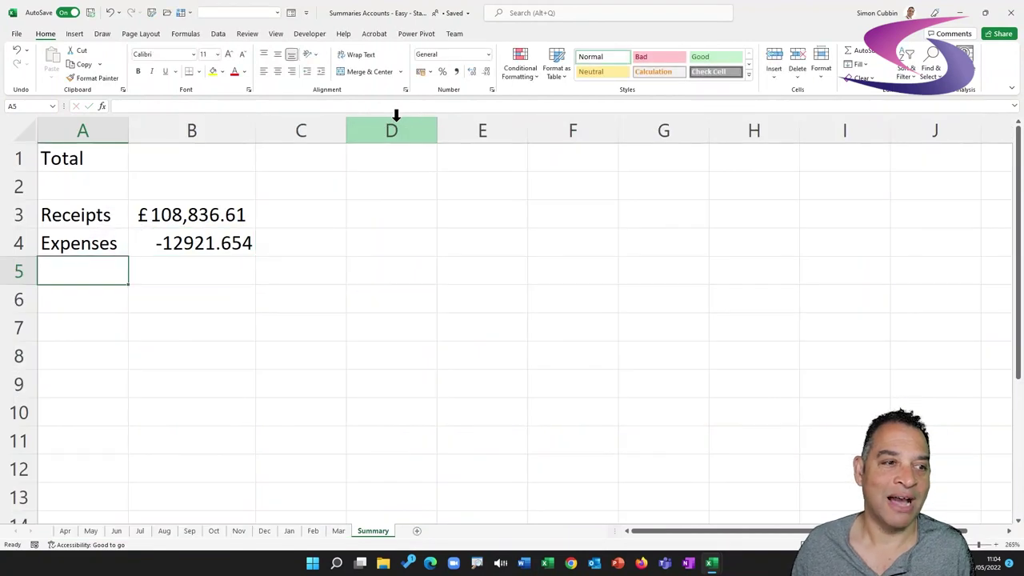
left_click(217, 246)
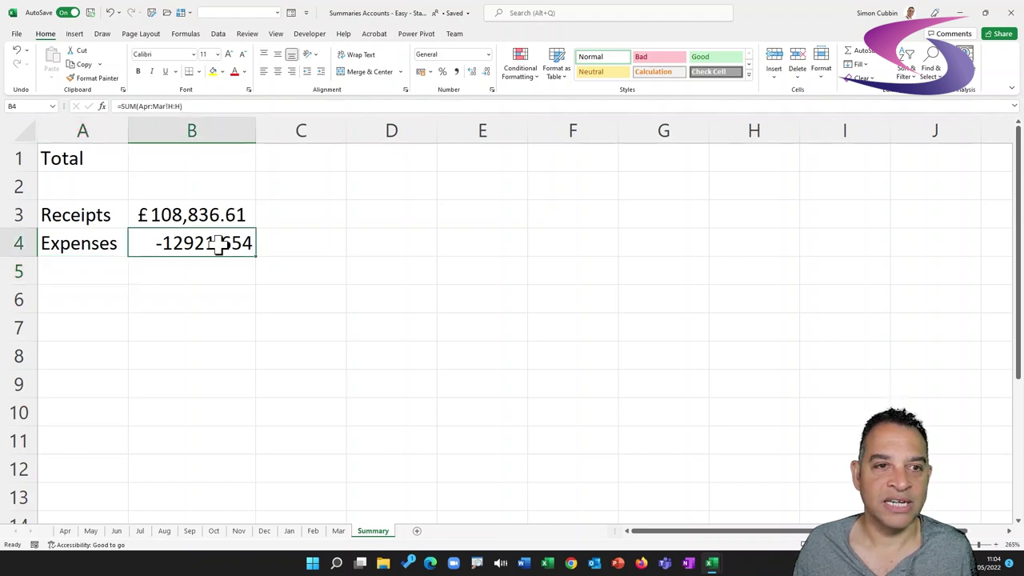
left_click(421, 71)
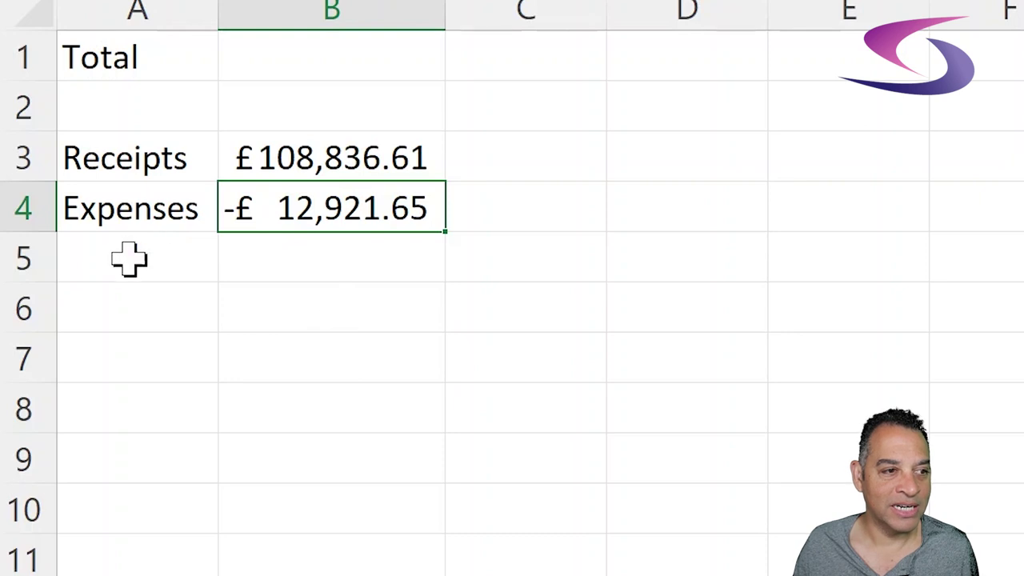
Enter the label "Proft" in A5 and total receipts and expenses in B5 with =SUM(B3:B4)
left_click(129, 258)
type("Proft")
key("Tab")
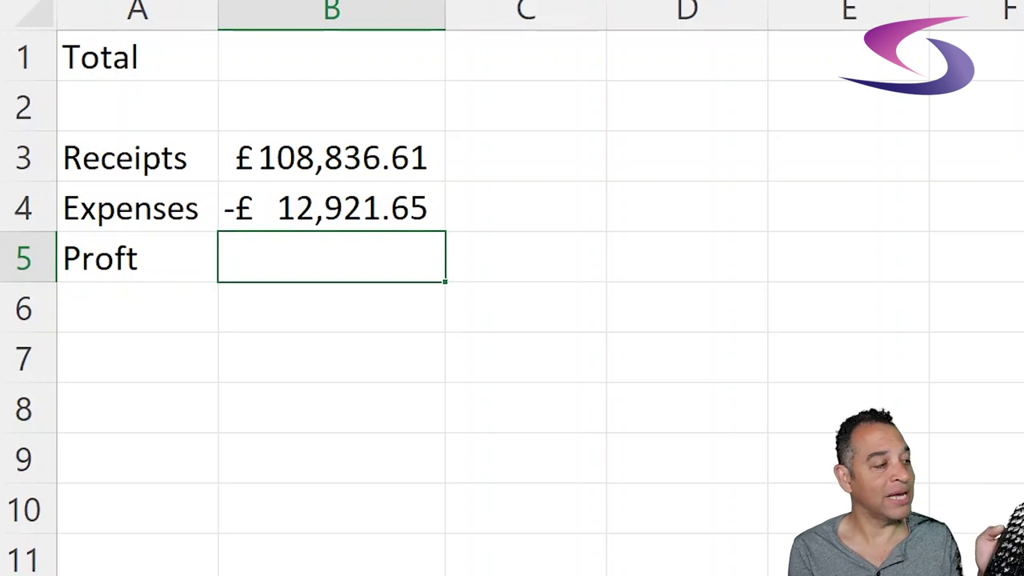
key("alt")
key("alt+equal")
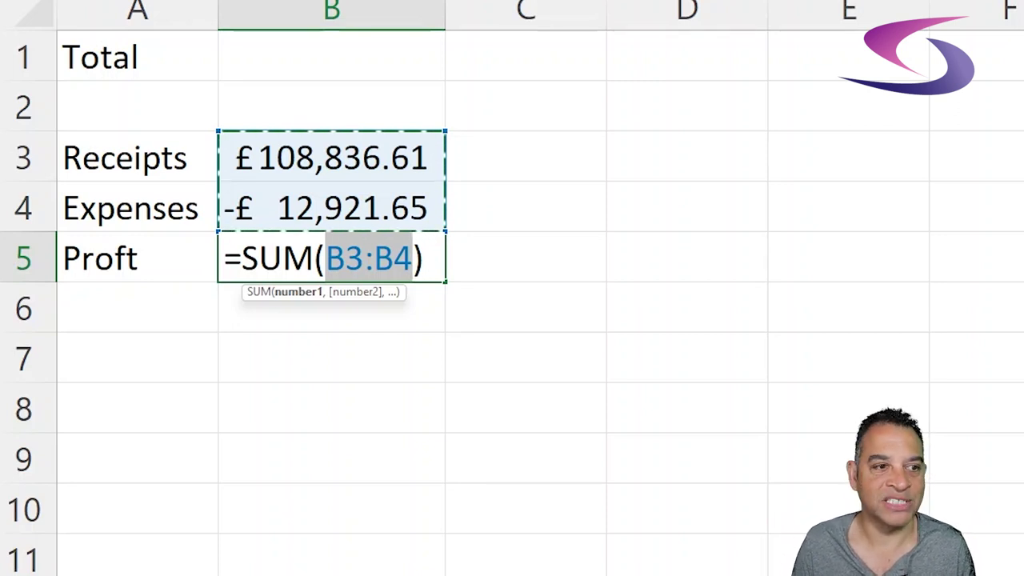
key("Return")
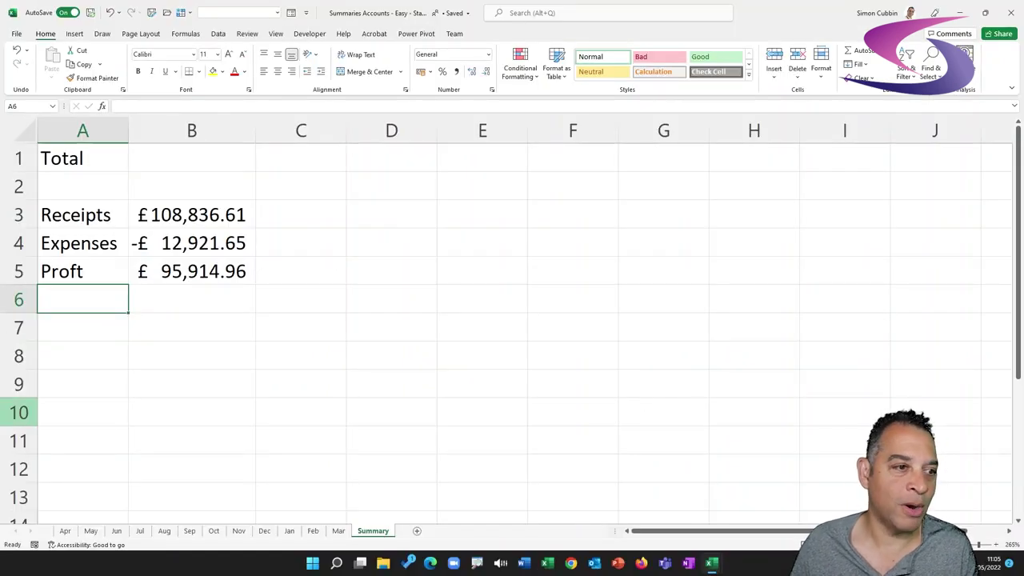
Correct the spelling of the label in A5 to "Profit"
double_click(84, 271)
left_click(76, 270)
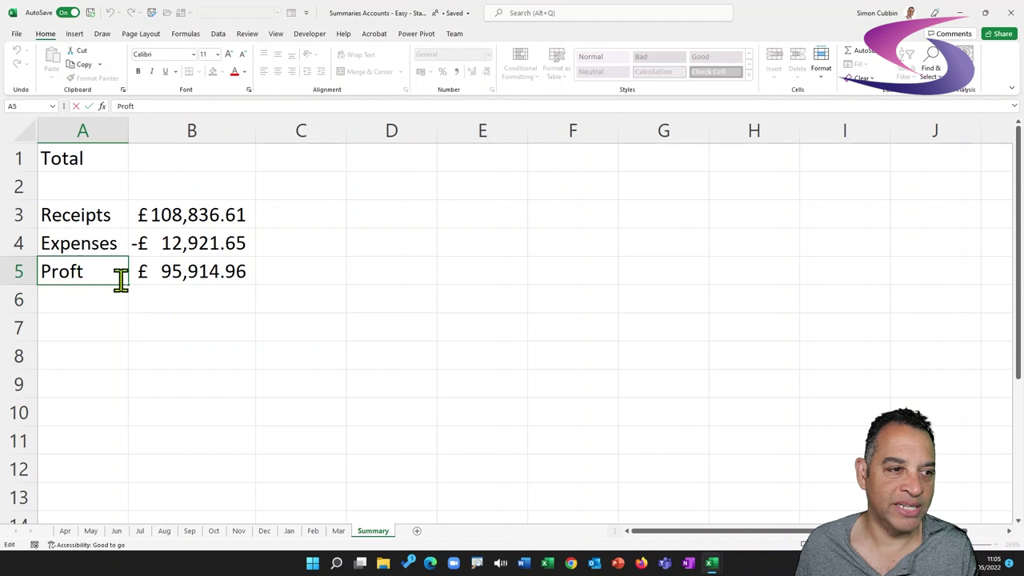
type("i")
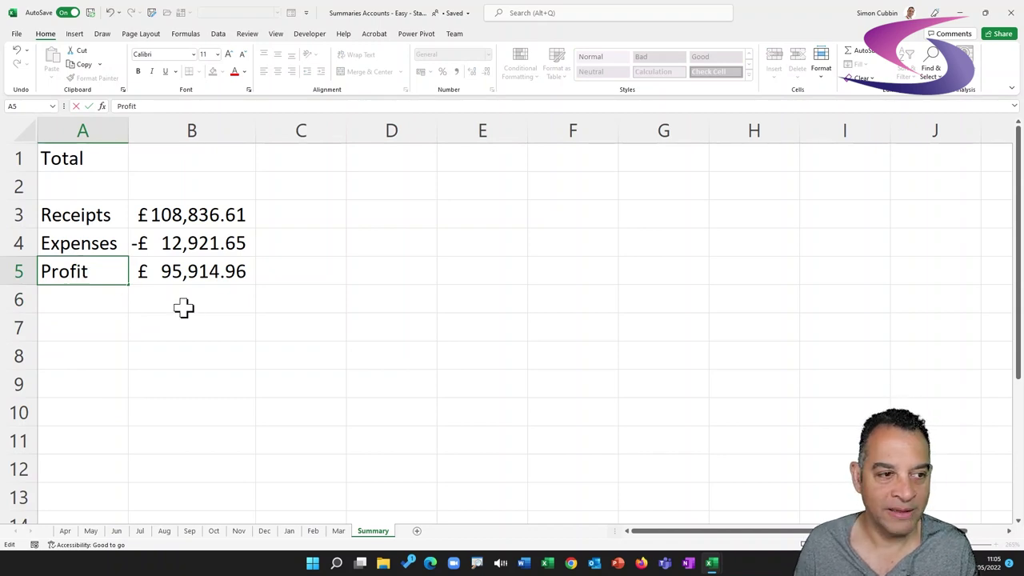
key("Return")
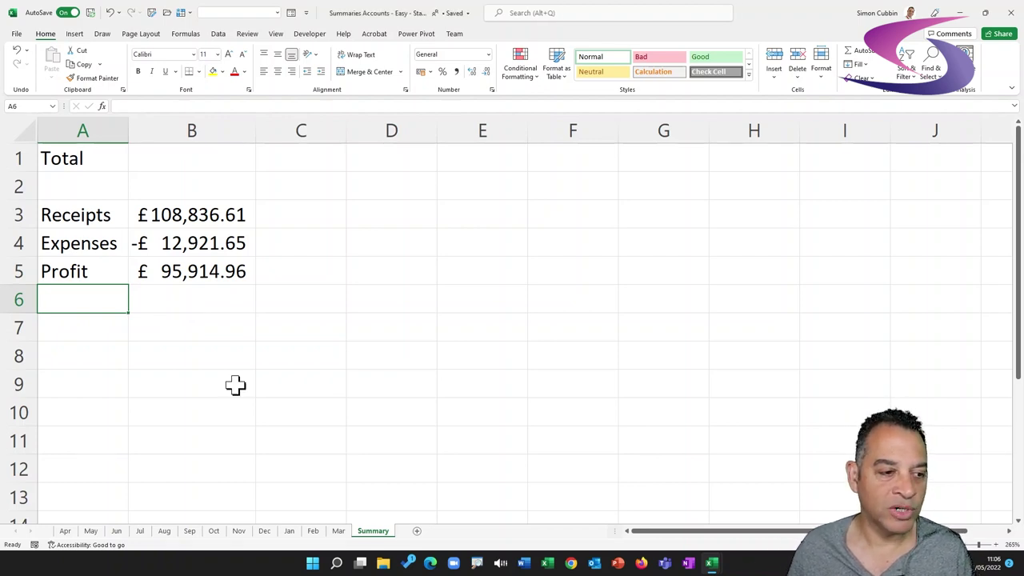
Examine on the Apr sheet how the Client Payment and Consumables categories relate to the Received and Expense columns
left_click(65, 530)
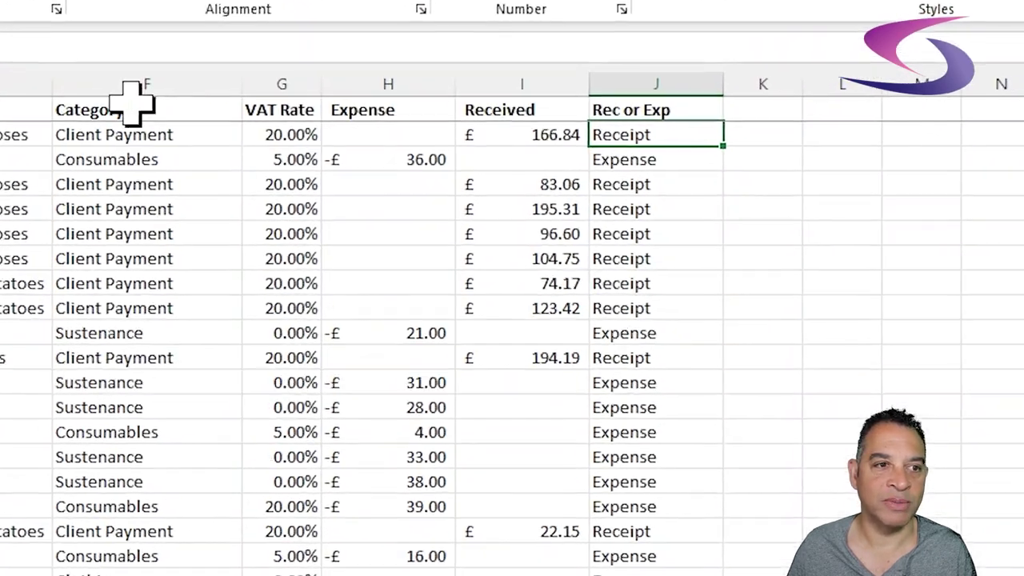
left_click(260, 115)
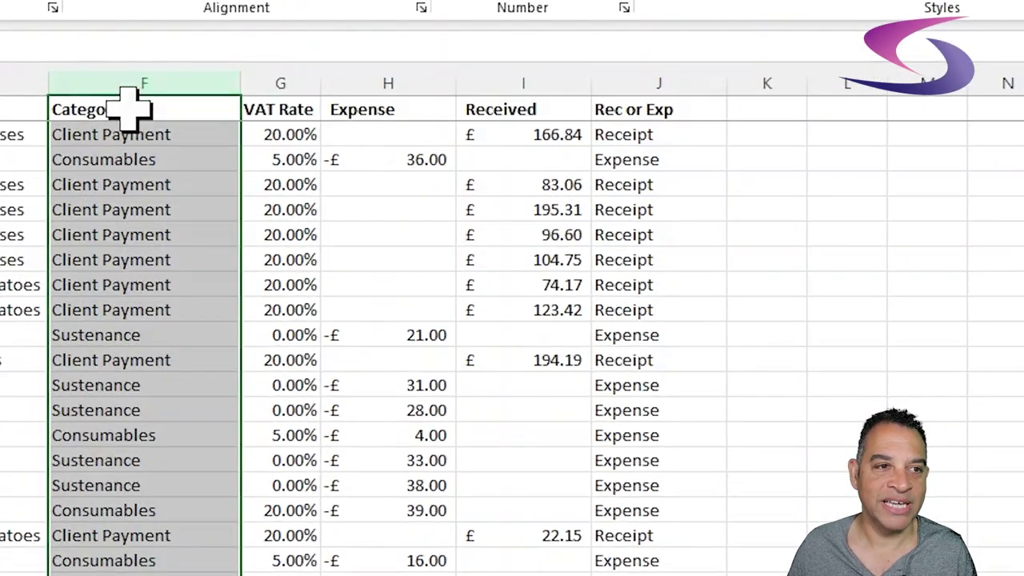
left_click(131, 134)
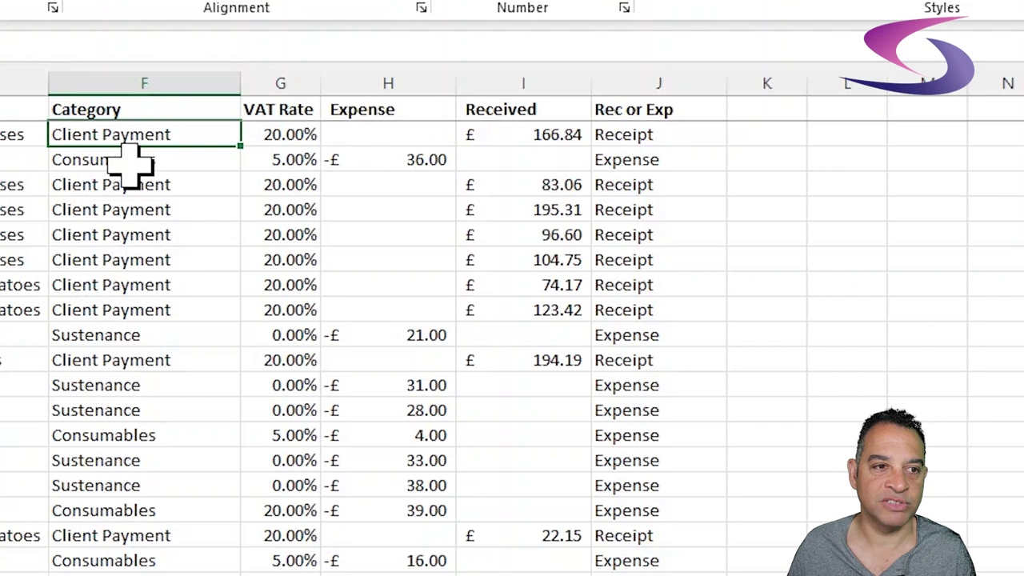
left_click(131, 165)
left_click(130, 186)
left_click(137, 213)
left_click(141, 134)
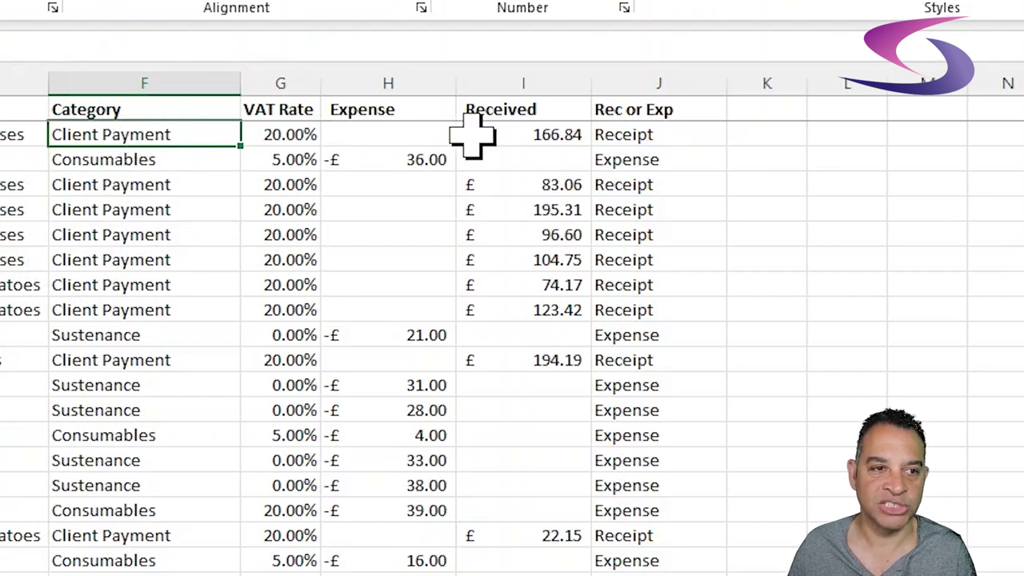
left_click(508, 136)
left_click(132, 160)
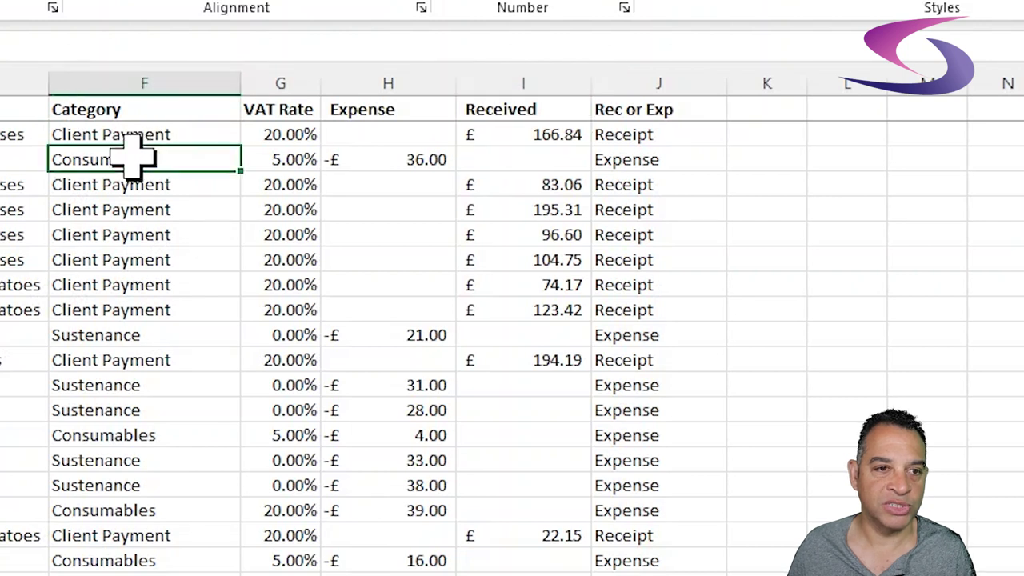
left_click(379, 160)
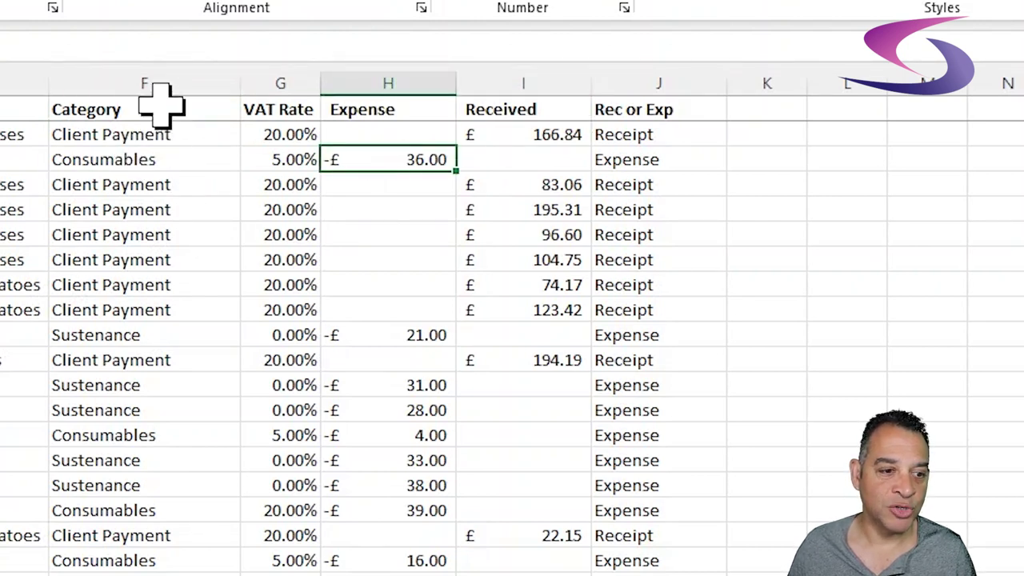
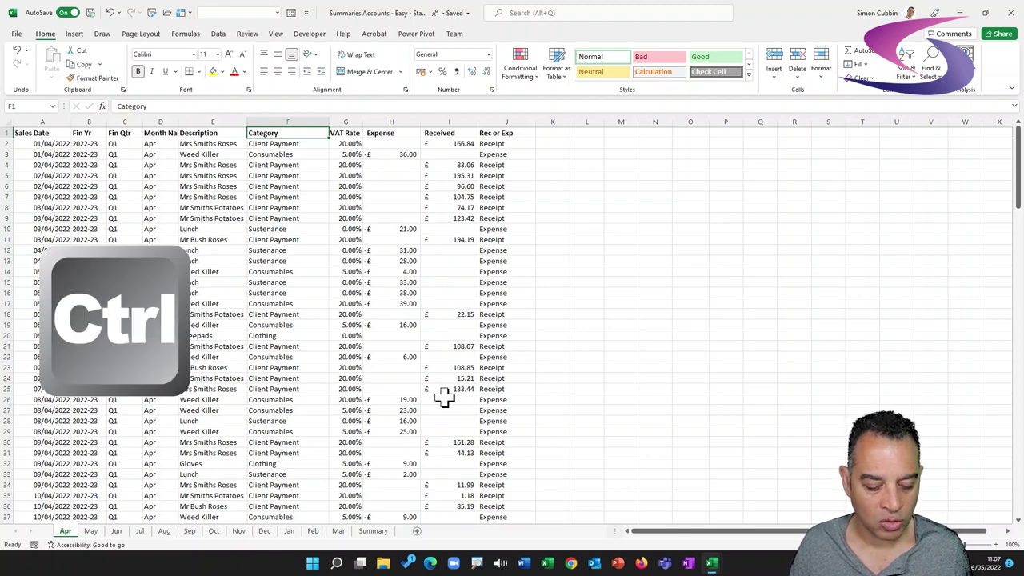
Copy the Category column, F1:F170 on the Apr sheet, into the empty column N starting at N1
key("ctrl+shift+Down")
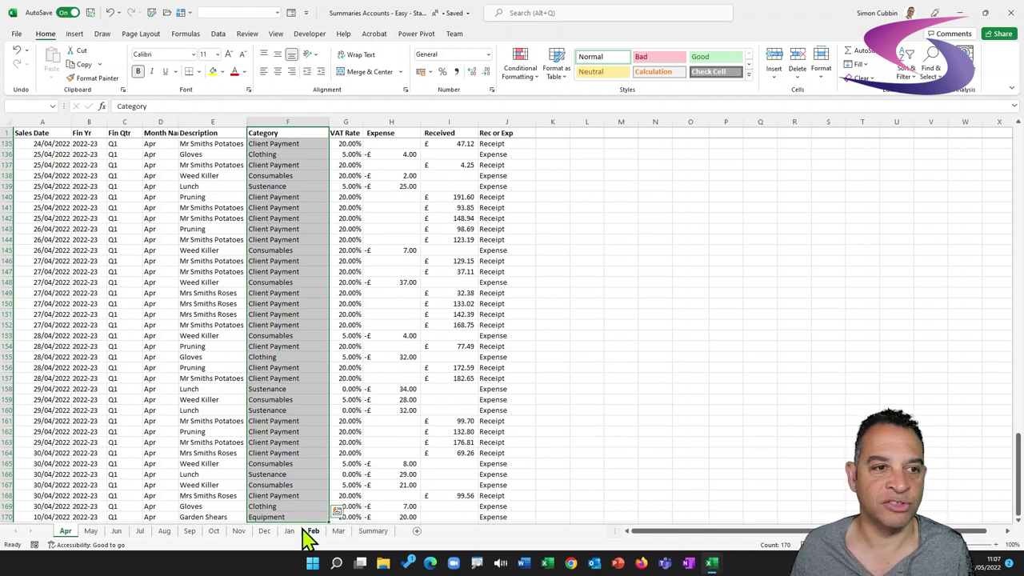
scroll(315, 370, "down", 3)
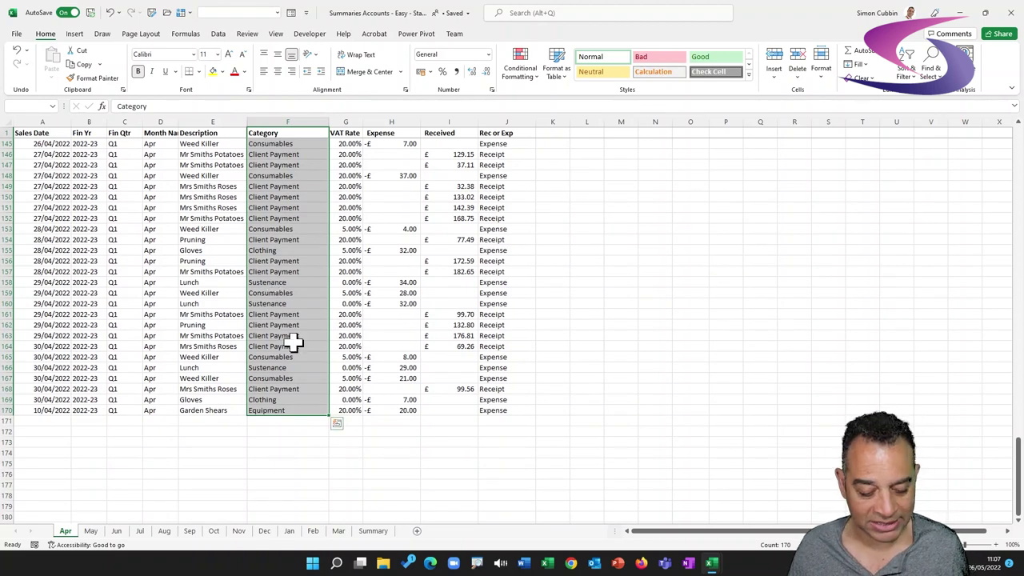
key("ctrl+c")
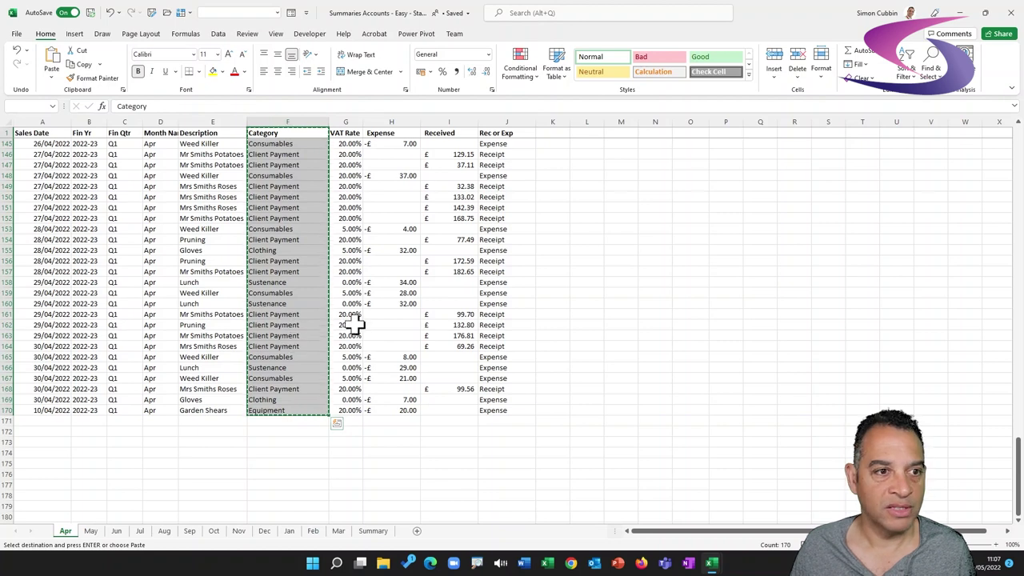
scroll(480, 324, "up", 5)
scroll(487, 324, "up", 20)
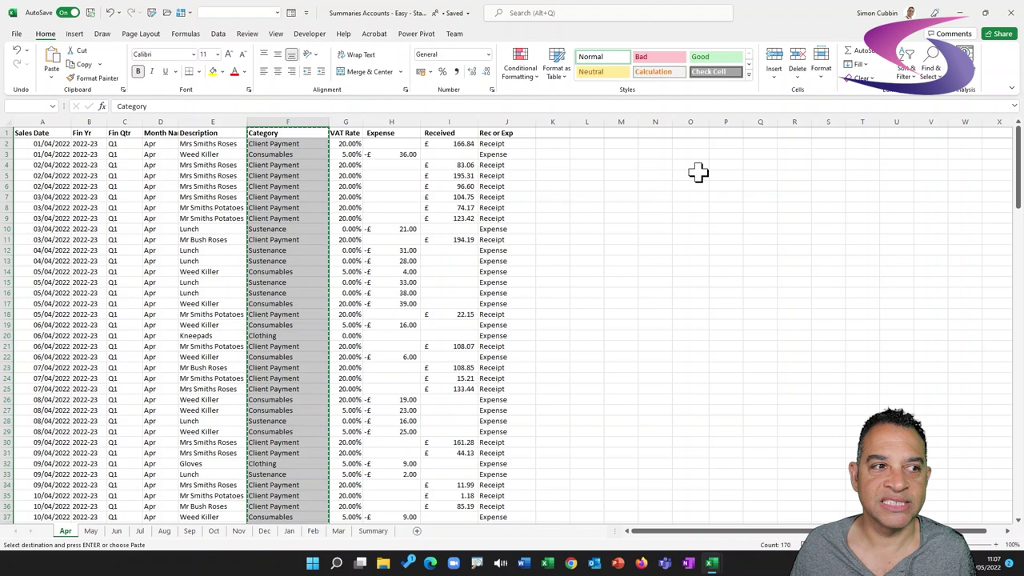
left_click(656, 134)
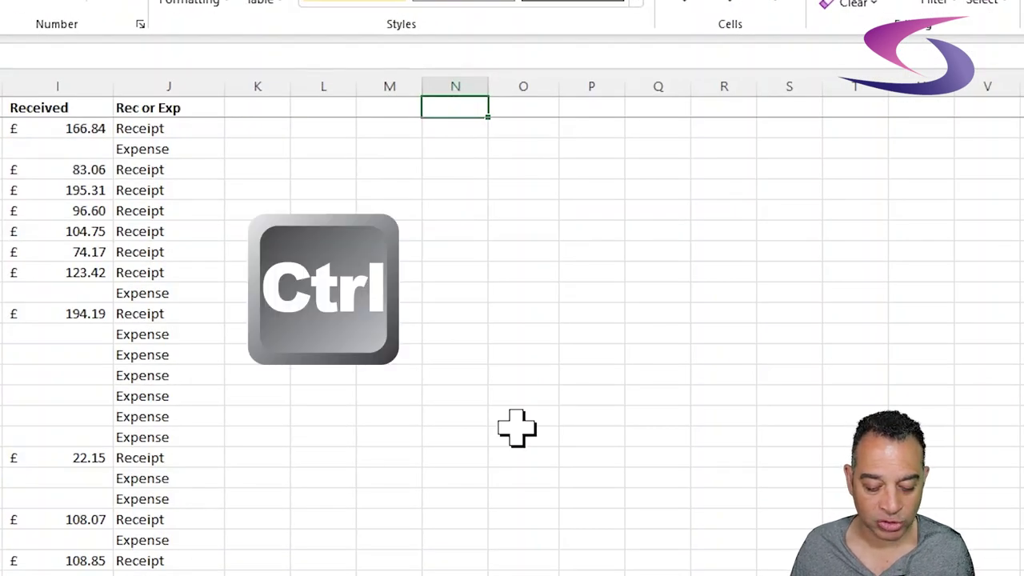
key("ctrl+v")
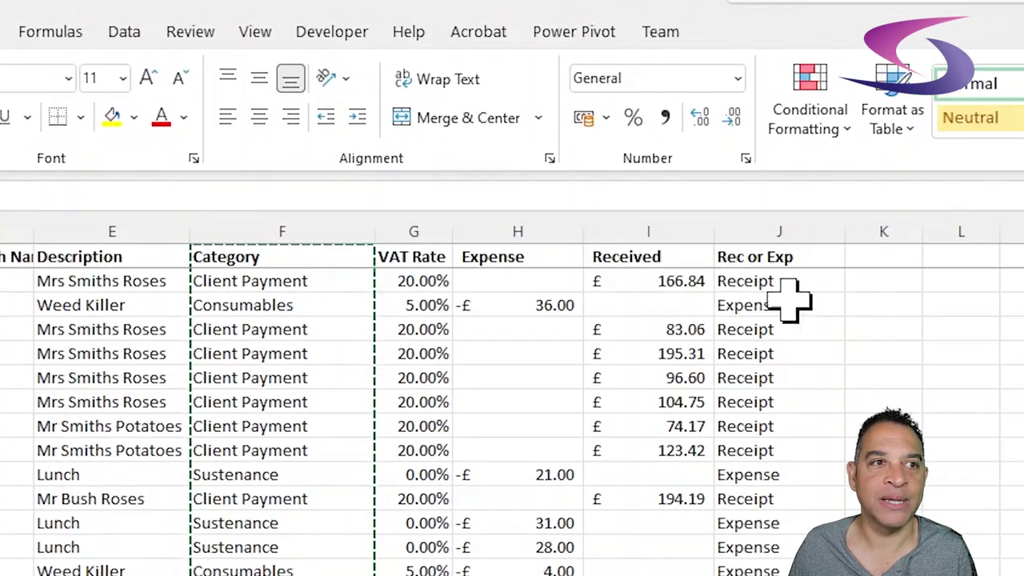
Remove duplicates from the copied Category list in column N, treating the first row as a header
left_click(130, 35)
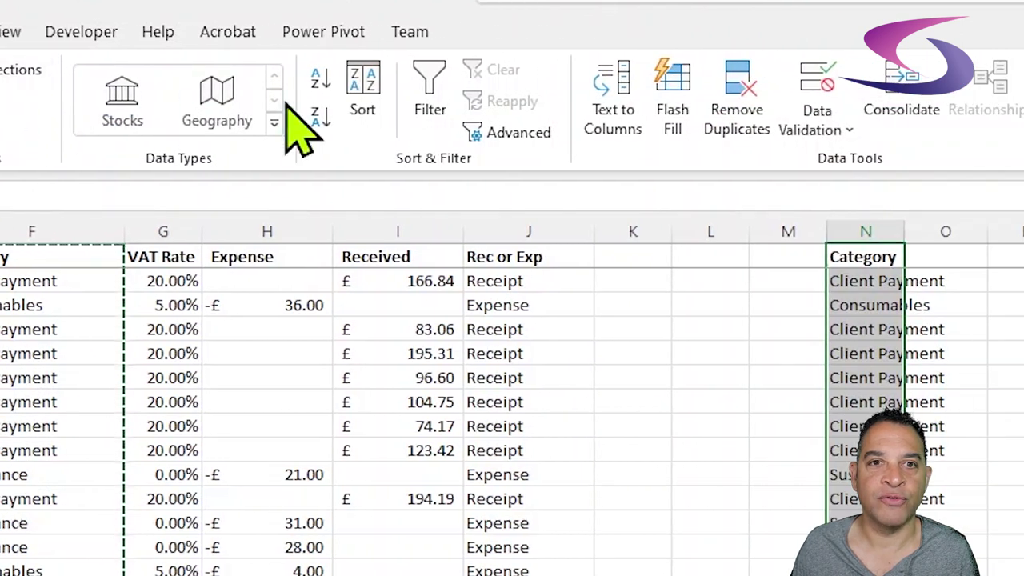
left_click(743, 92)
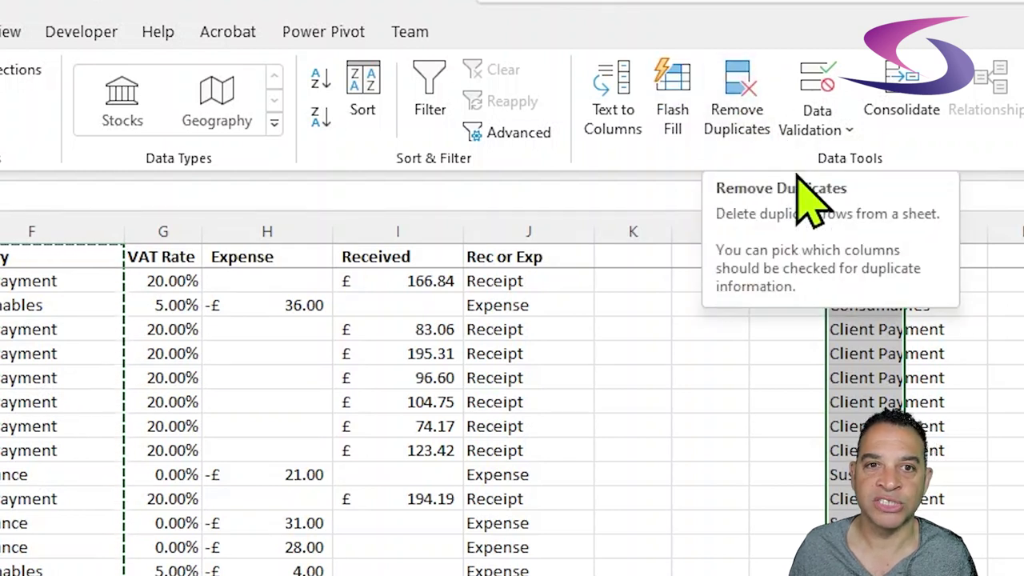
left_click(746, 97)
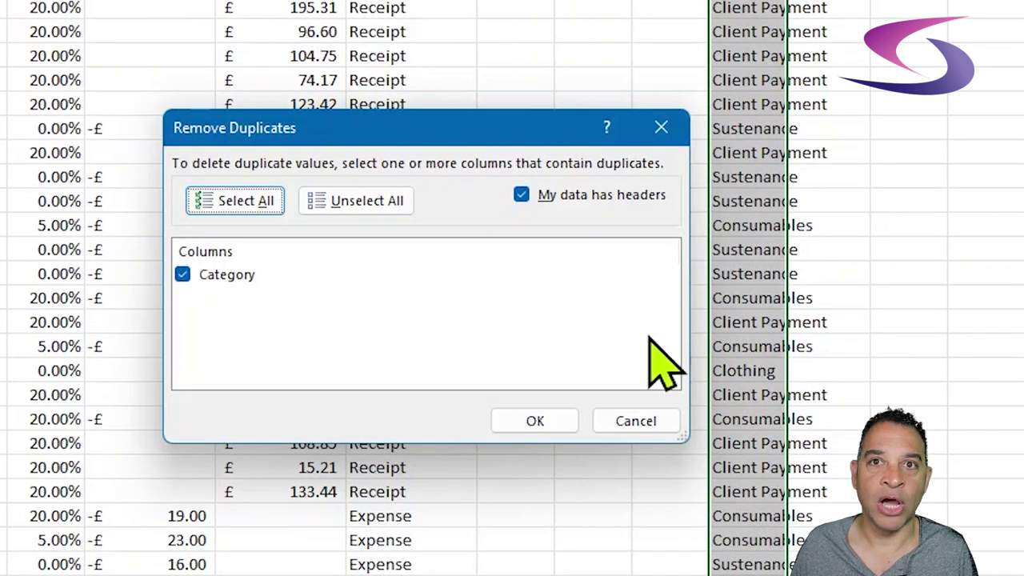
left_click(511, 432)
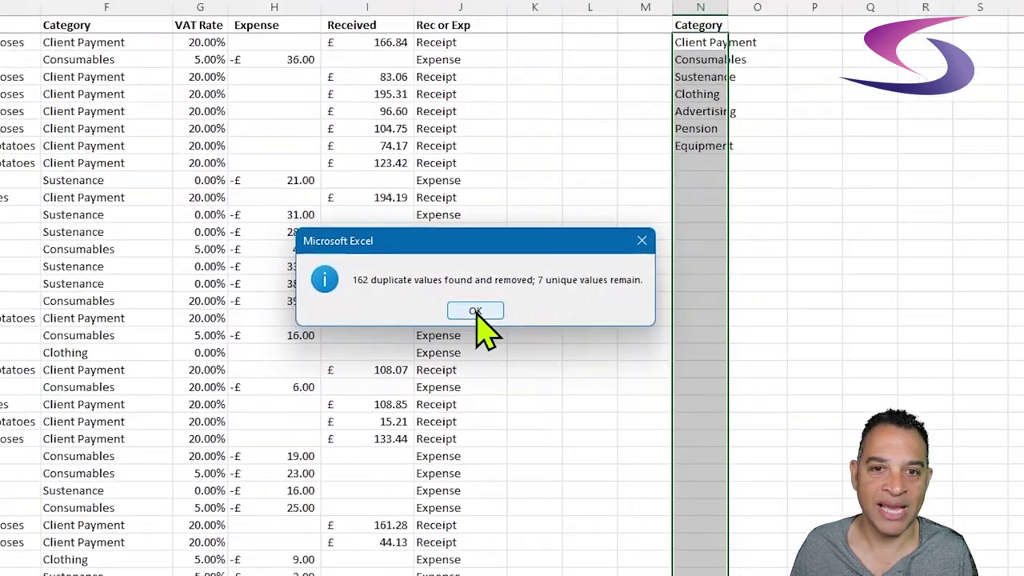
left_click(432, 311)
Widen column N to fit the category names and clear the list from it
left_click_drag(691, 83, 719, 84)
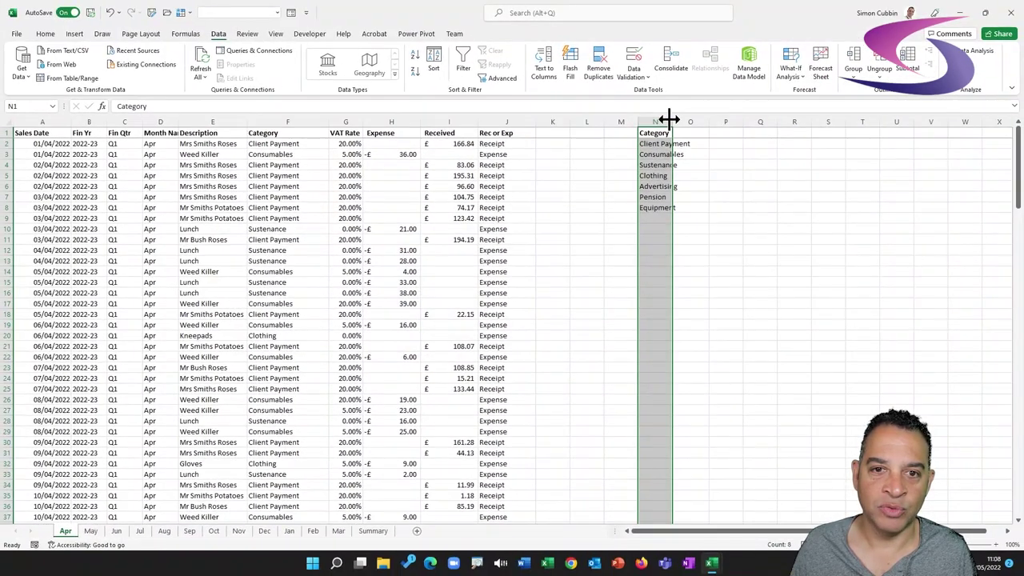
left_click_drag(695, 122, 696, 121)
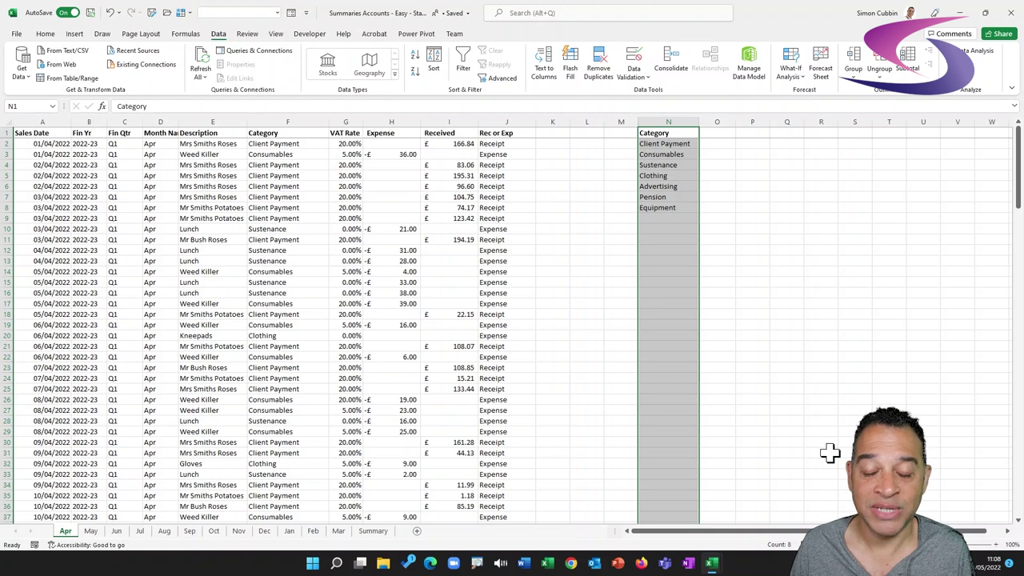
key("Delete")
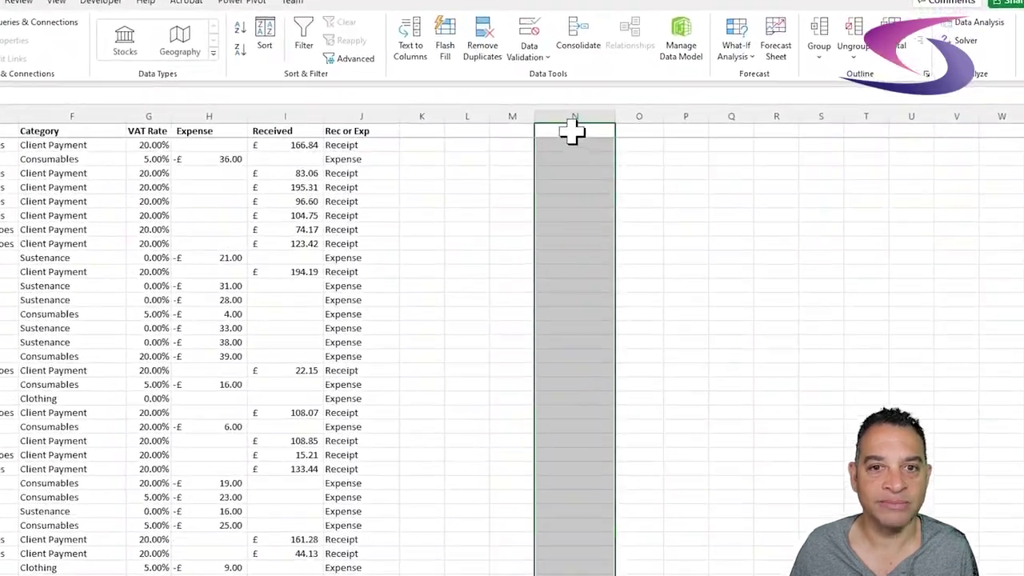
List the unique categories from N1 of the Apr sheet with =UNIQUE(F1:F170) and return to the Summary sheet
left_click(672, 132)
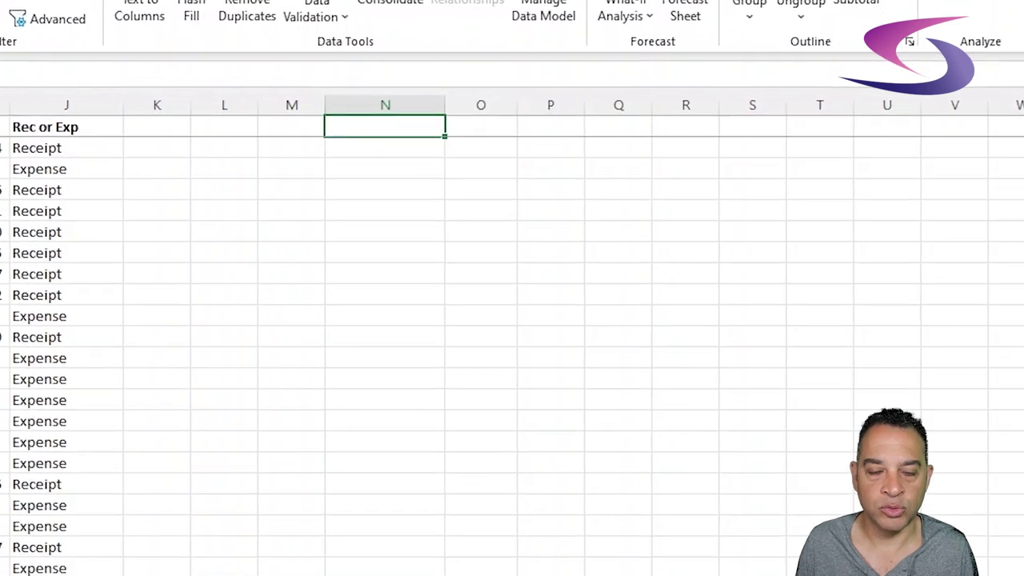
type("=uni")
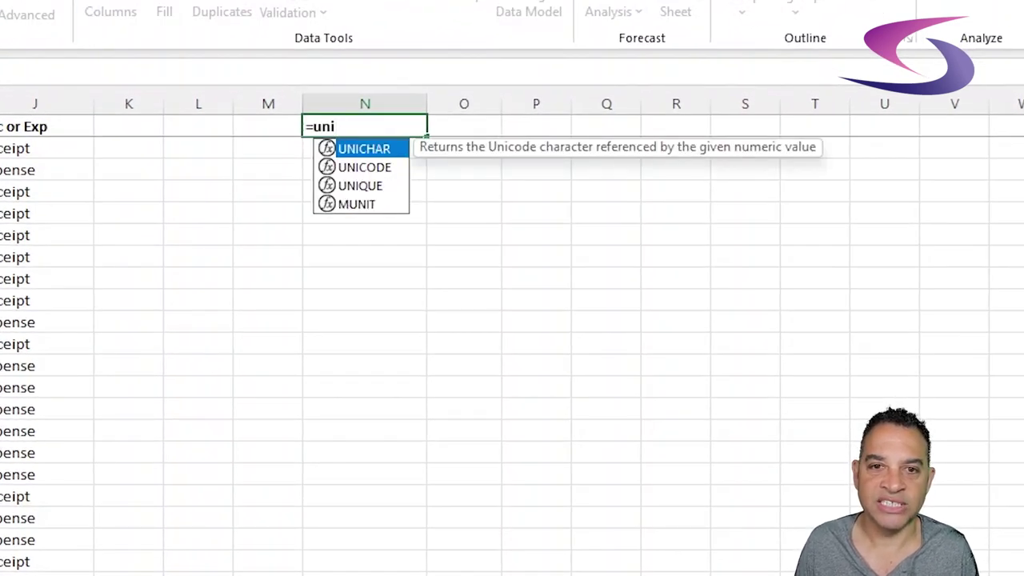
type("q")
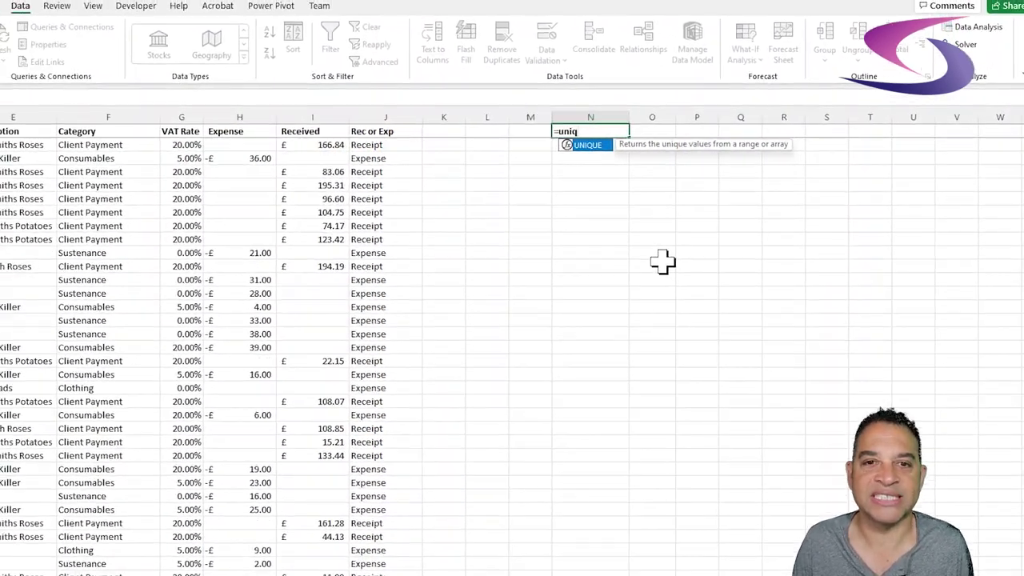
key("Tab")
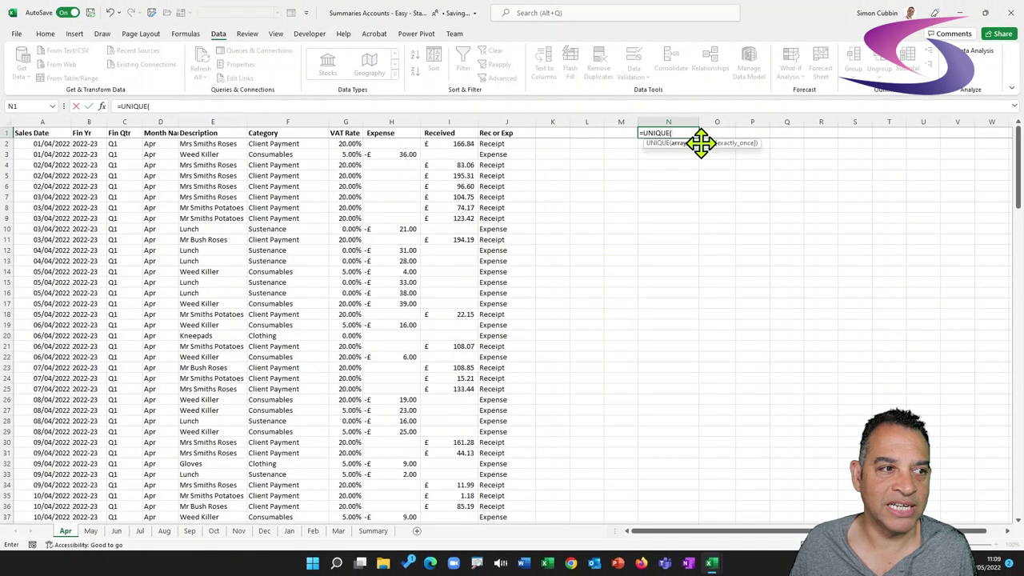
left_click(297, 134)
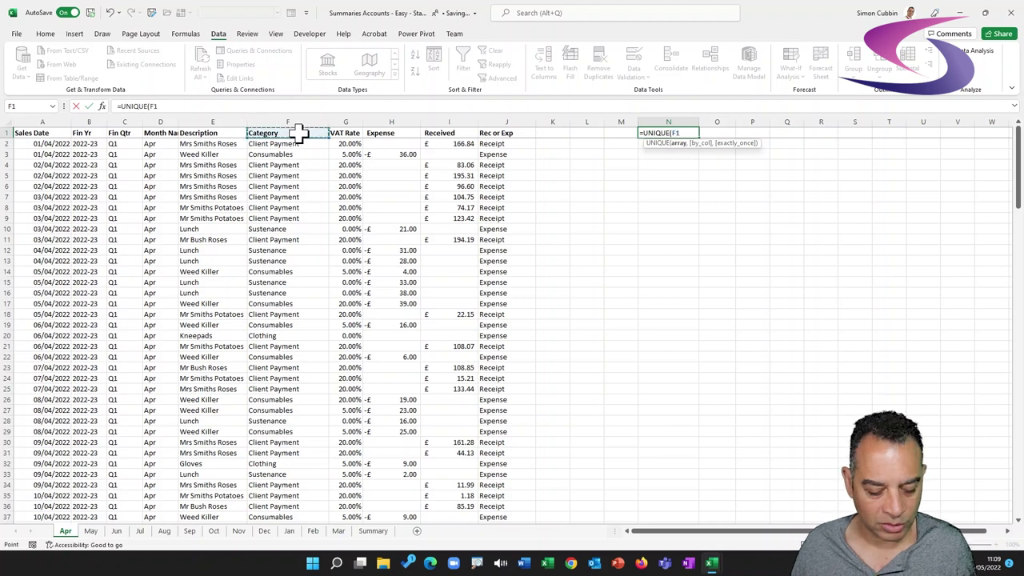
key("ctrl+shift+Down")
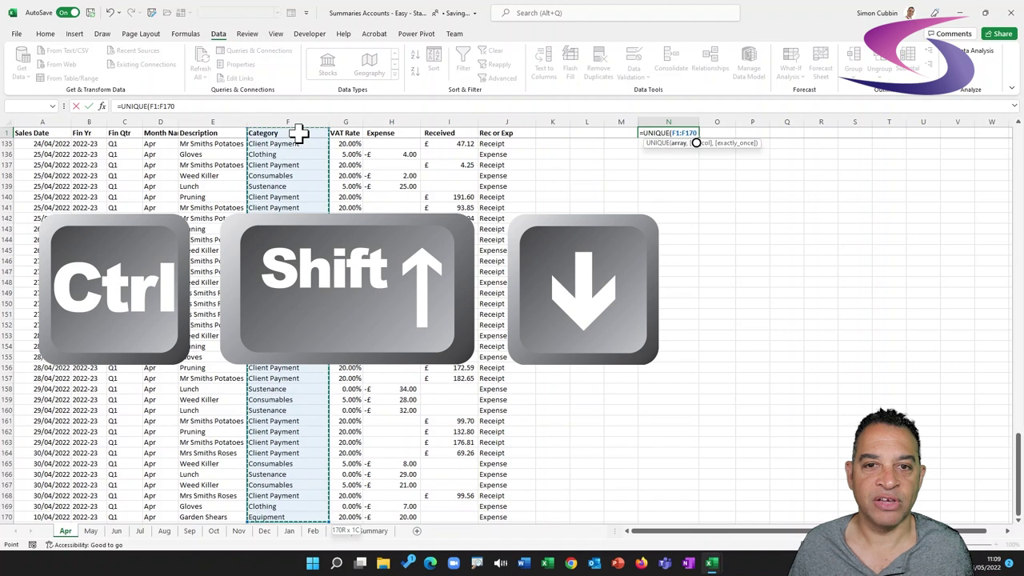
type(")")
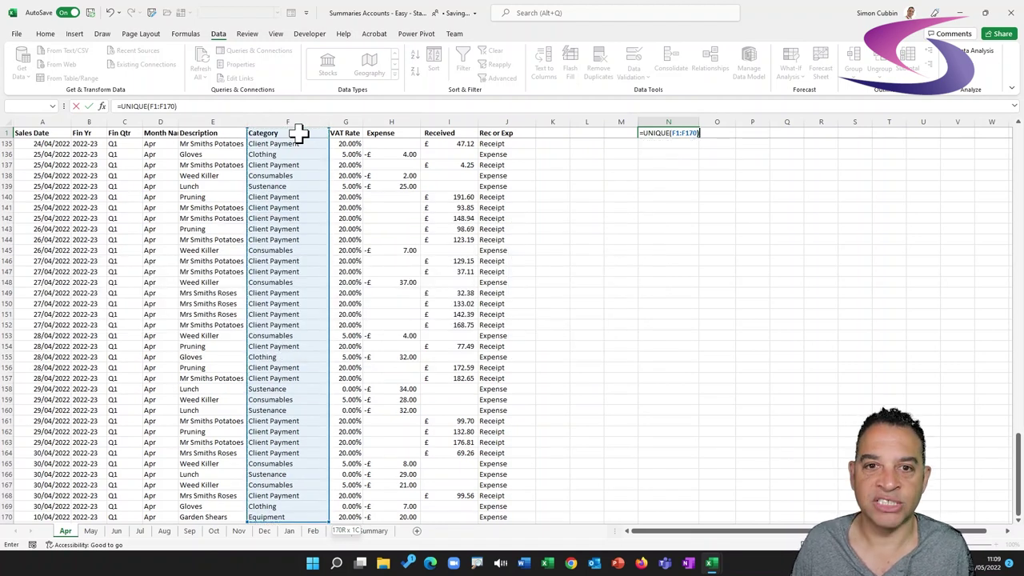
key("Return")
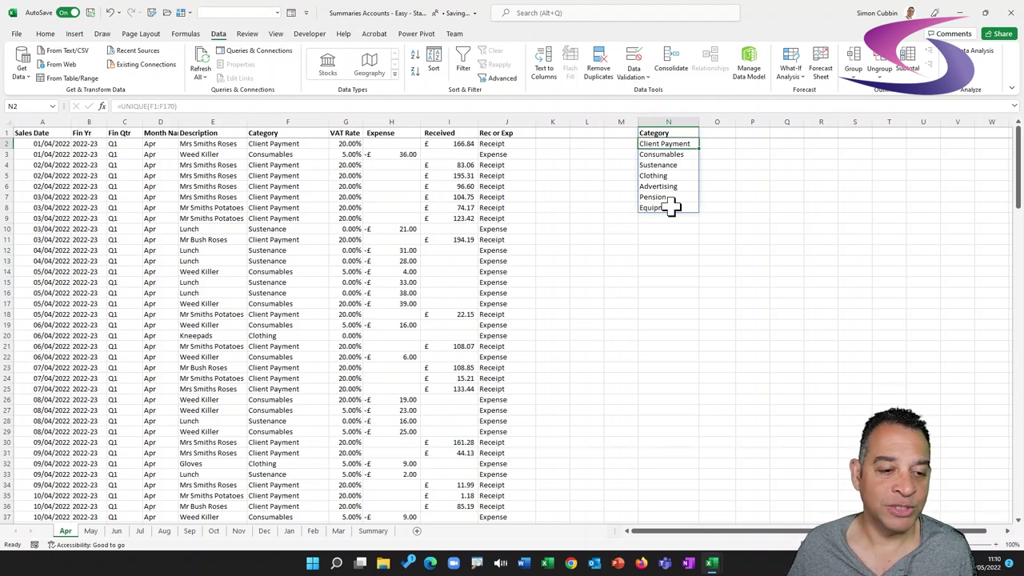
left_click(379, 532)
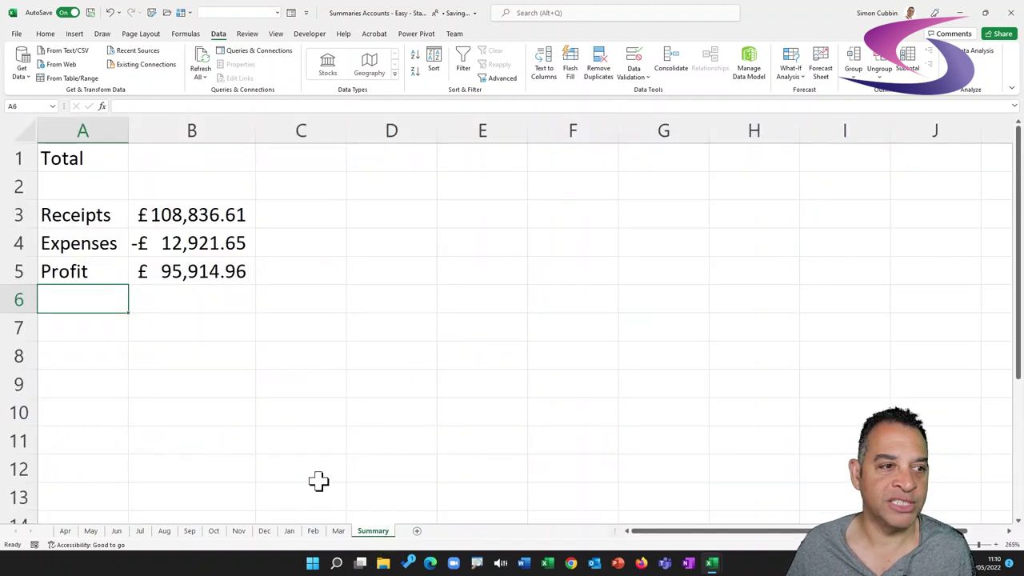
left_click(144, 222)
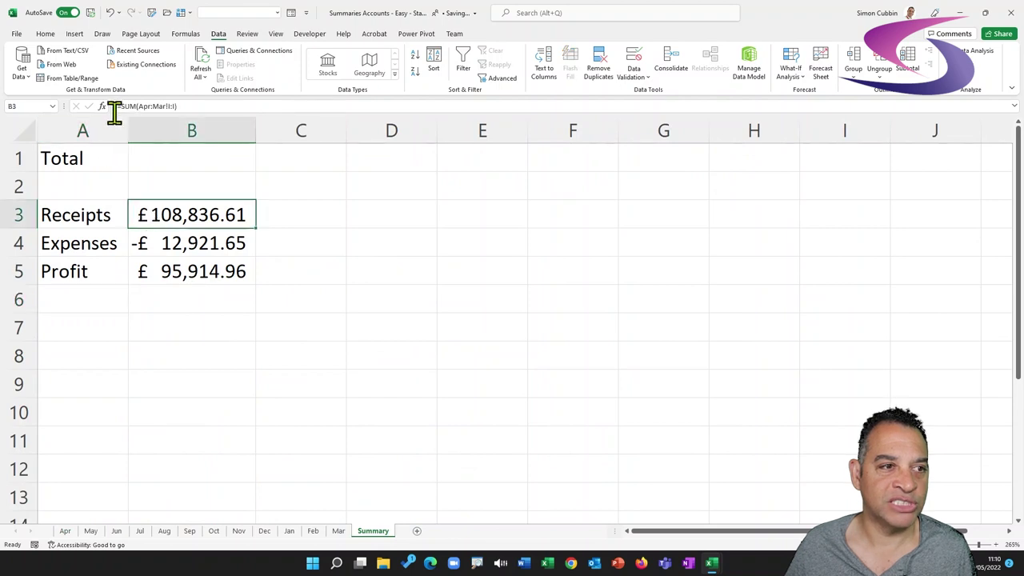
left_click_drag(119, 105, 135, 105)
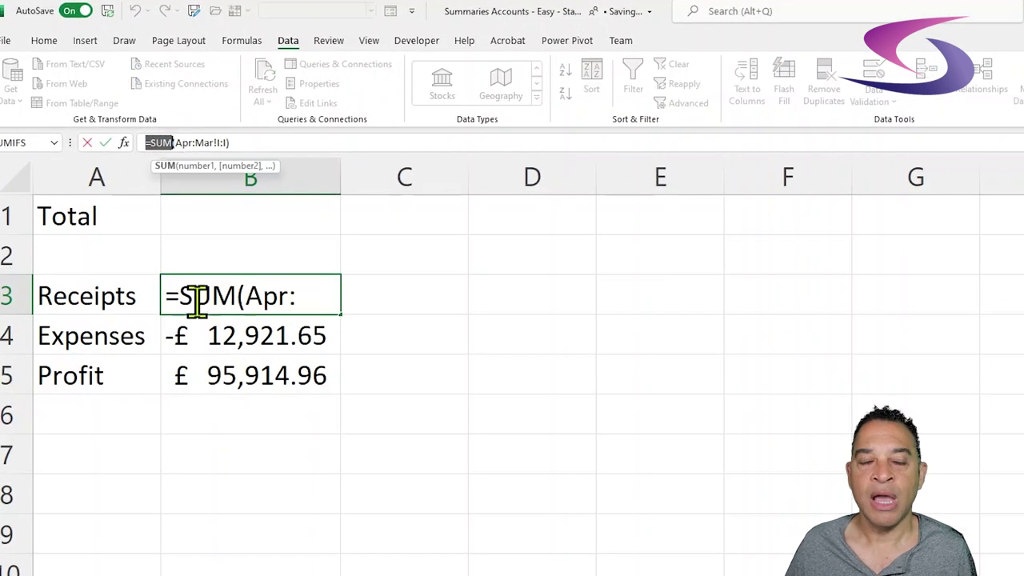
left_click(66, 531)
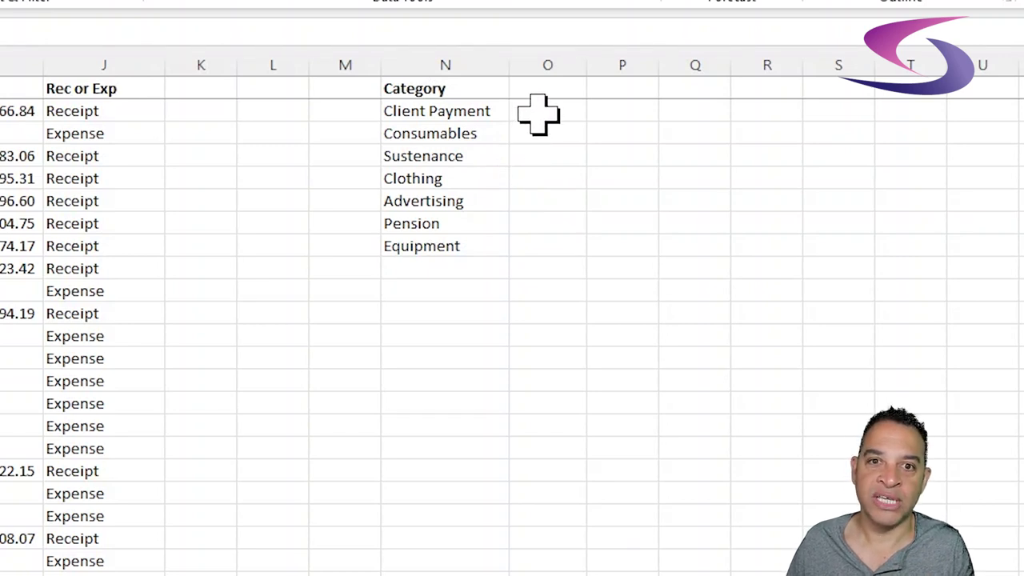
left_click(436, 107)
key("ctrl+c")
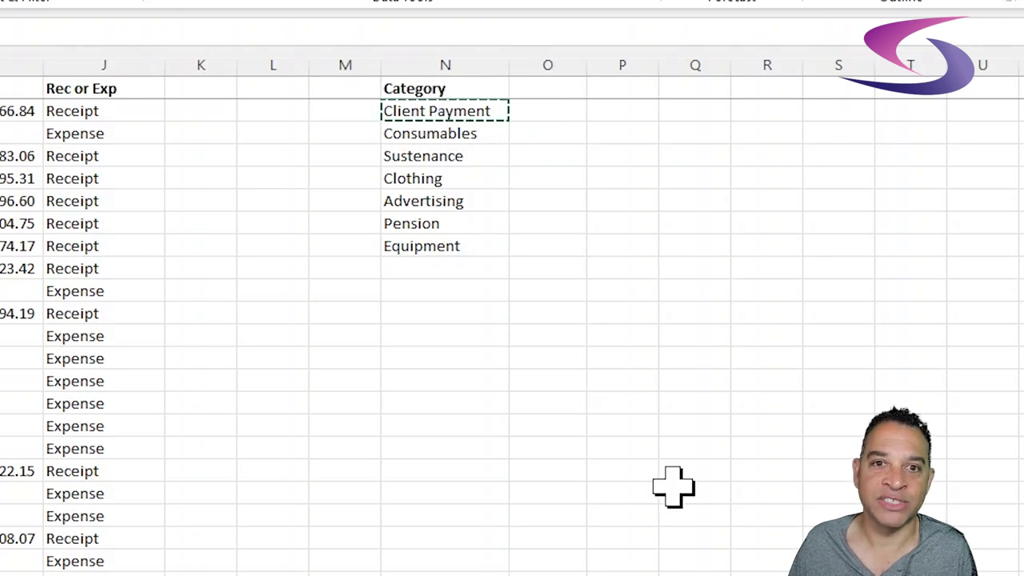
left_click(560, 110)
key("ctrl+c")
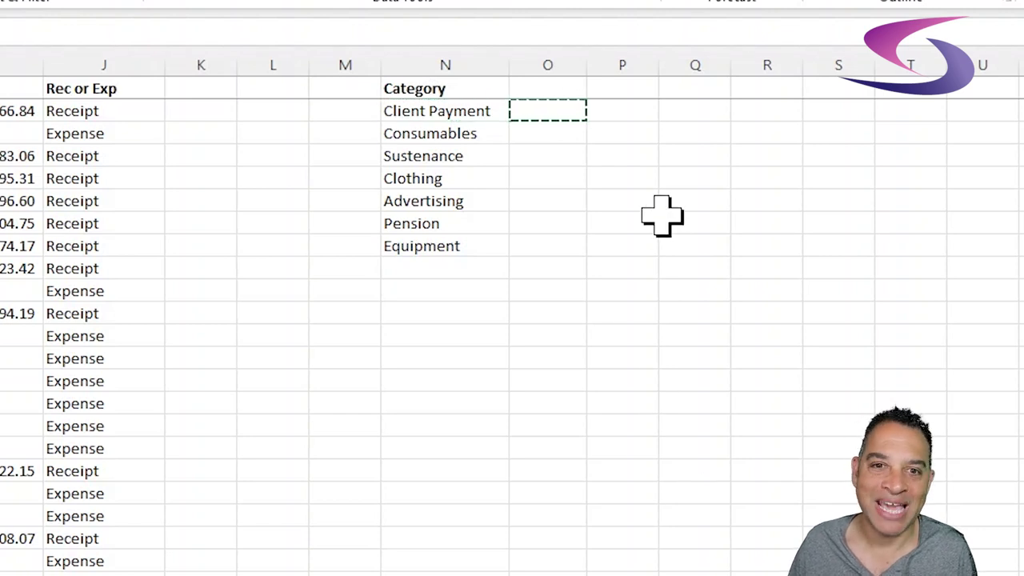
left_click(469, 109)
key("ctrl+c")
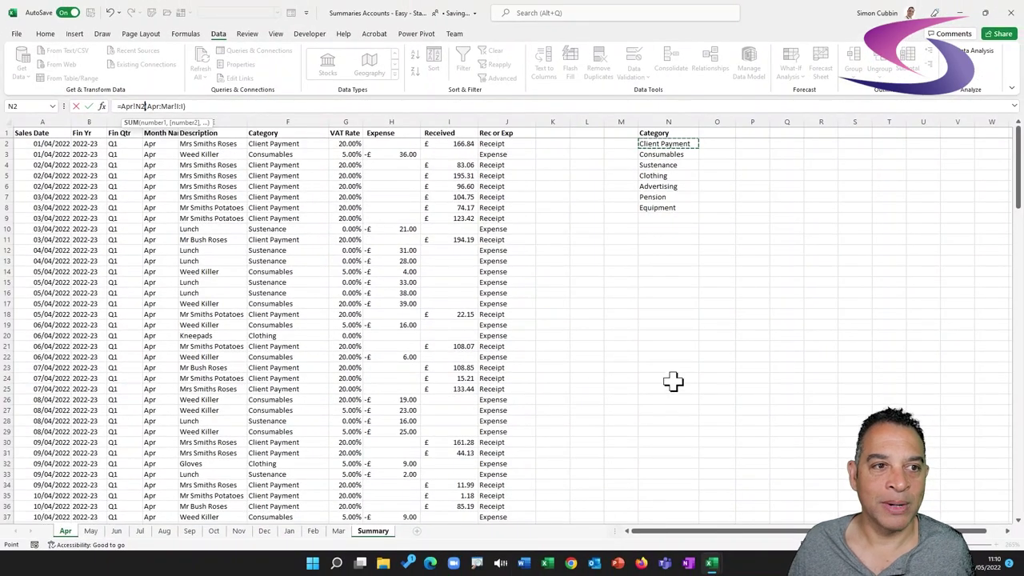
left_click_drag(272, 144, 474, 144)
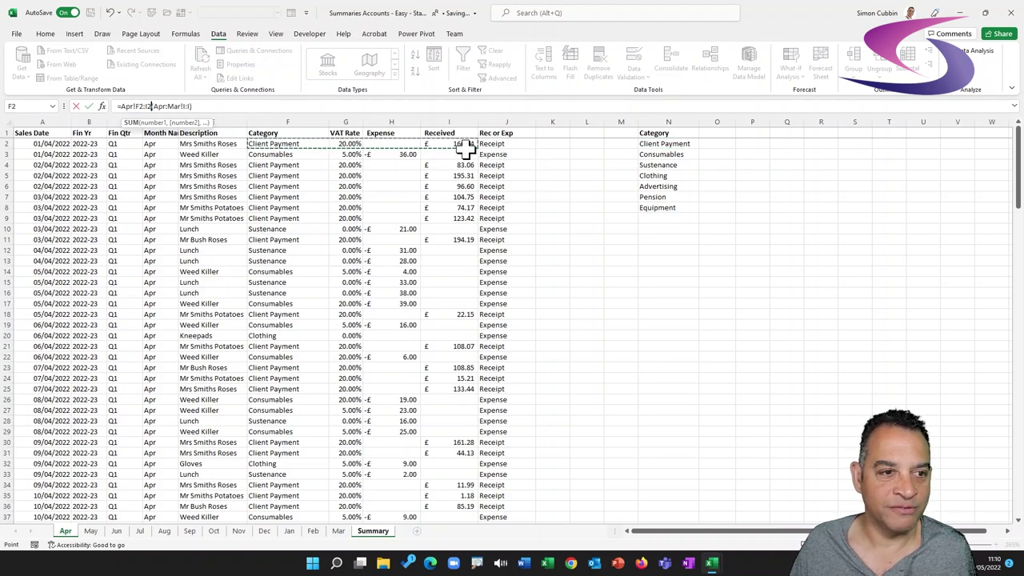
type(",")
left_click_drag(276, 164, 468, 218)
type(",")
left_click_drag(276, 240, 455, 239)
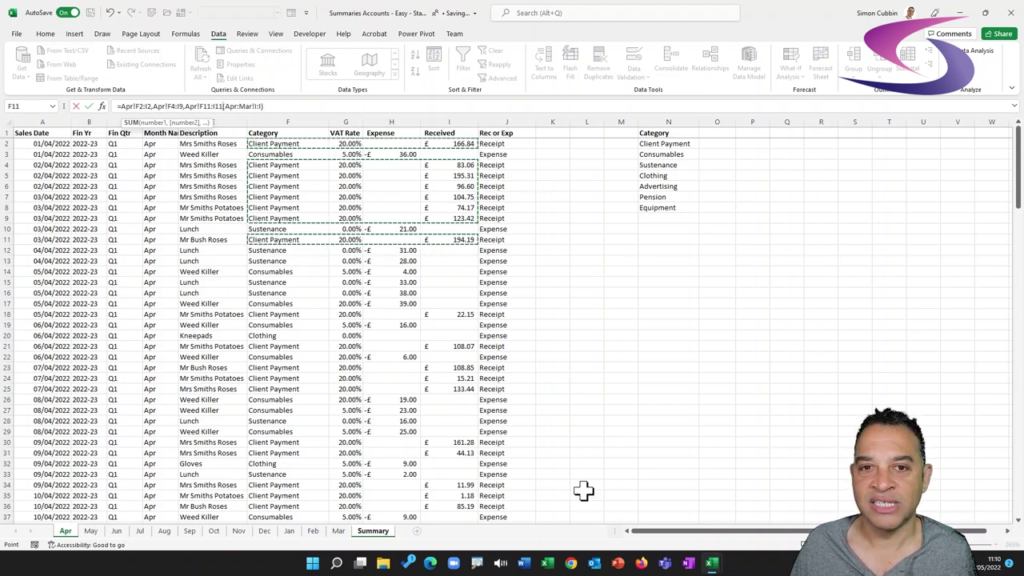
left_click(667, 154)
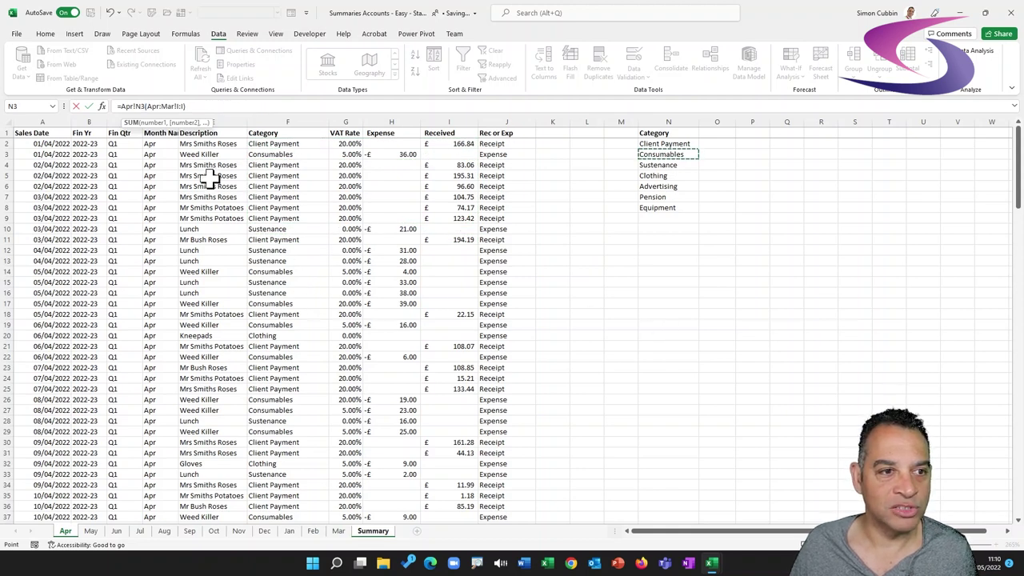
left_click_drag(188, 154, 399, 151)
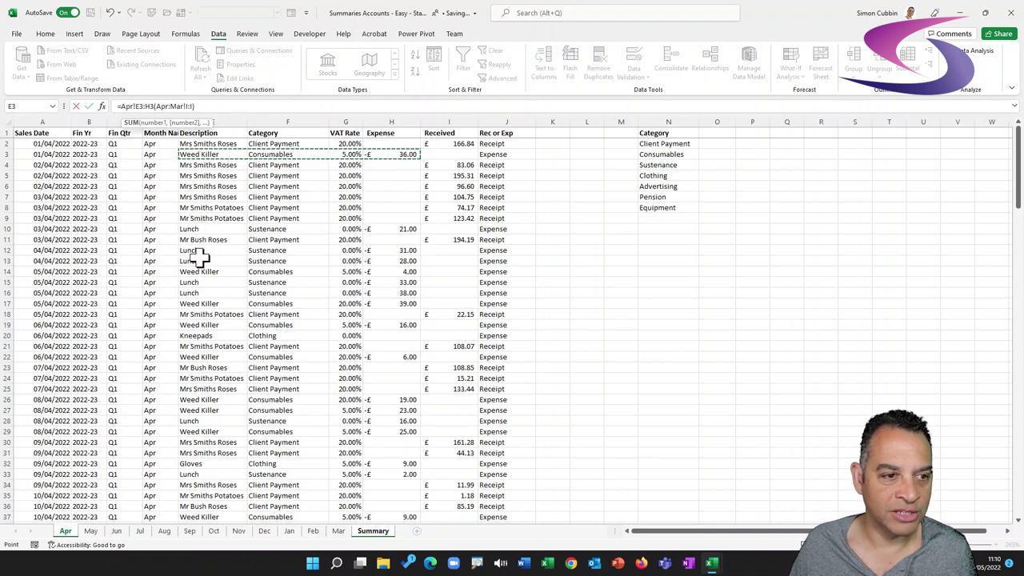
type(",")
left_click_drag(198, 272, 406, 274)
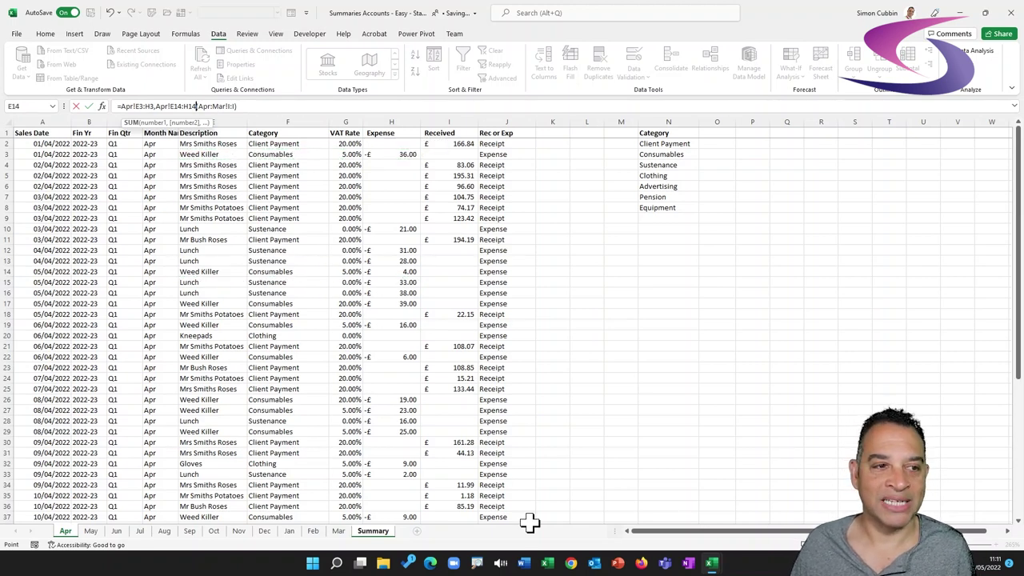
key("Escape")
Enter the heading "Total £" in O1 on the Apr sheet, beside the Category list
left_click(67, 533)
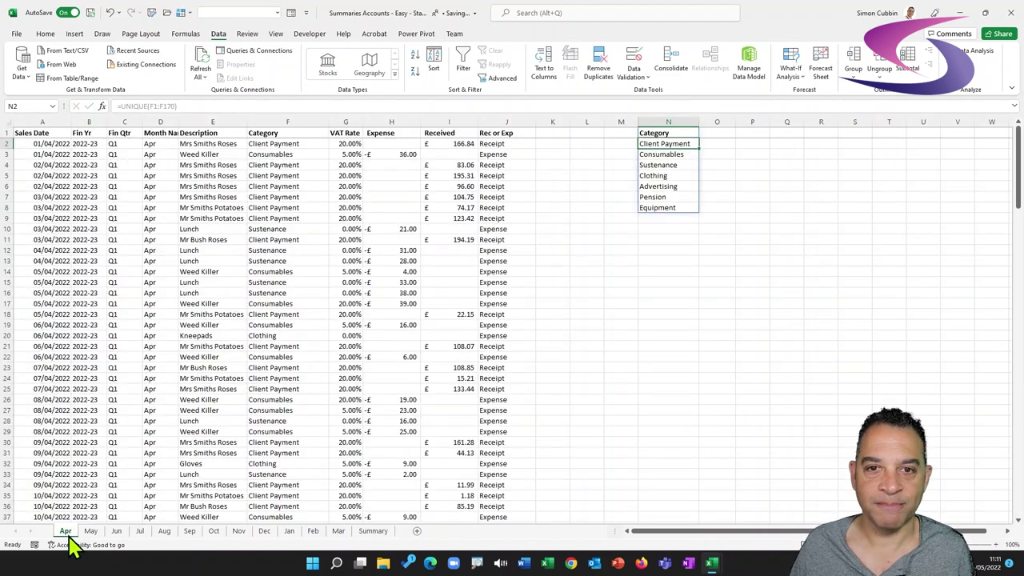
left_click(718, 134)
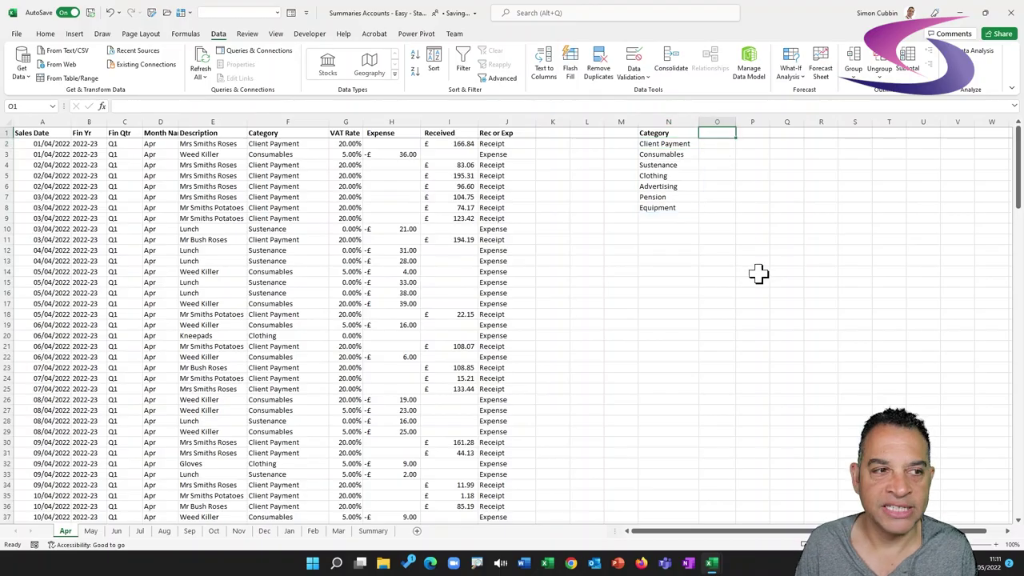
type("Tot")
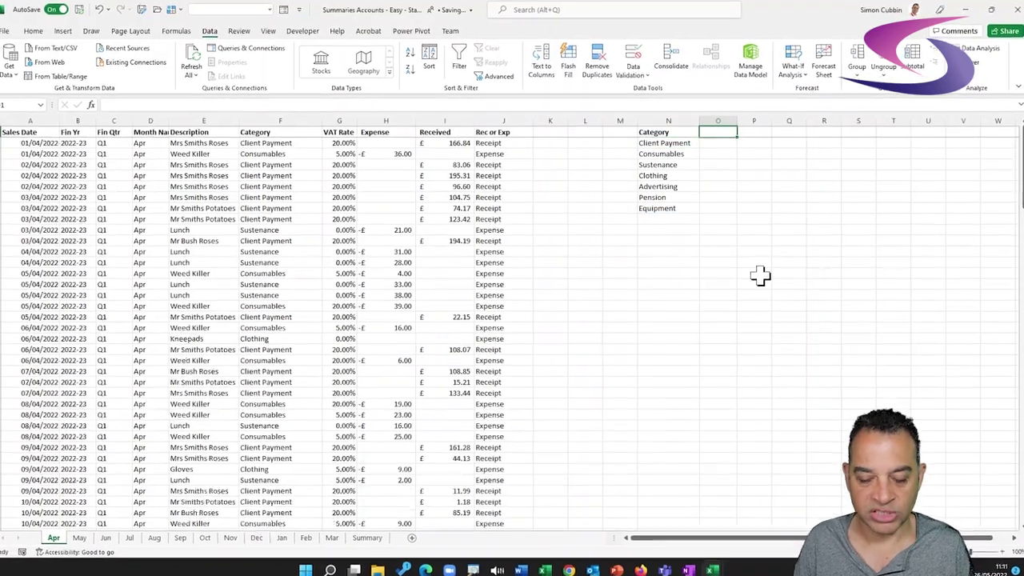
type("al £")
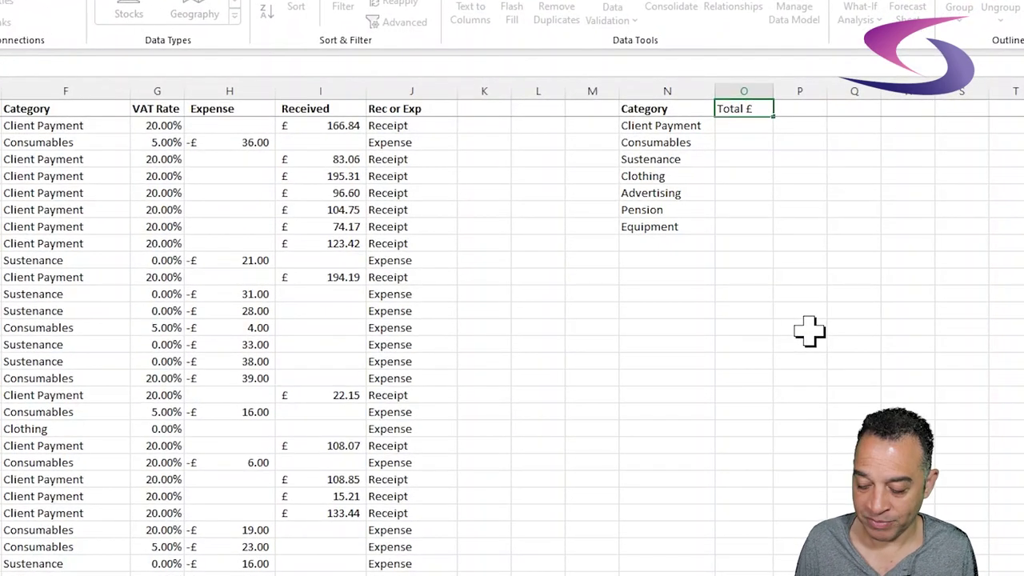
key("Return")
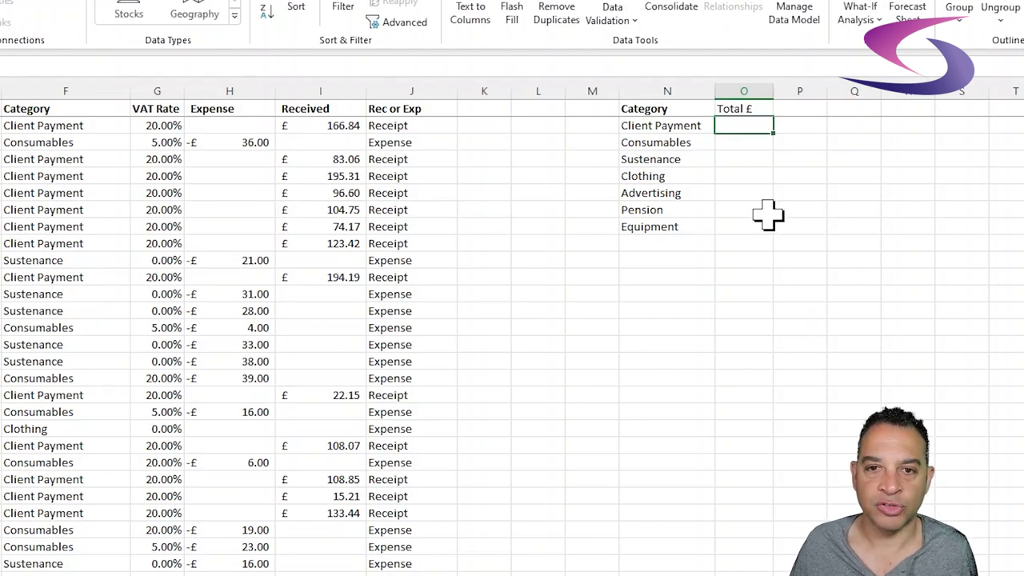
Start the formula in O2 with =SUMIF(F:F,N2,I:I) to total the Received amounts for the Client Payment category
scroll(773, 157, "up", 5)
scroll(744, 192, "down", 1)
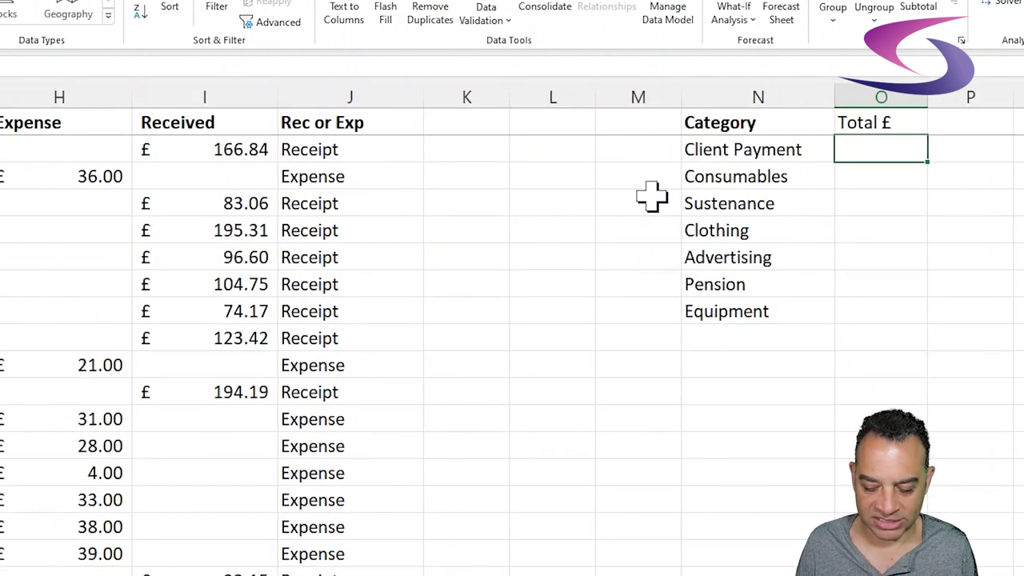
type("=sumif")
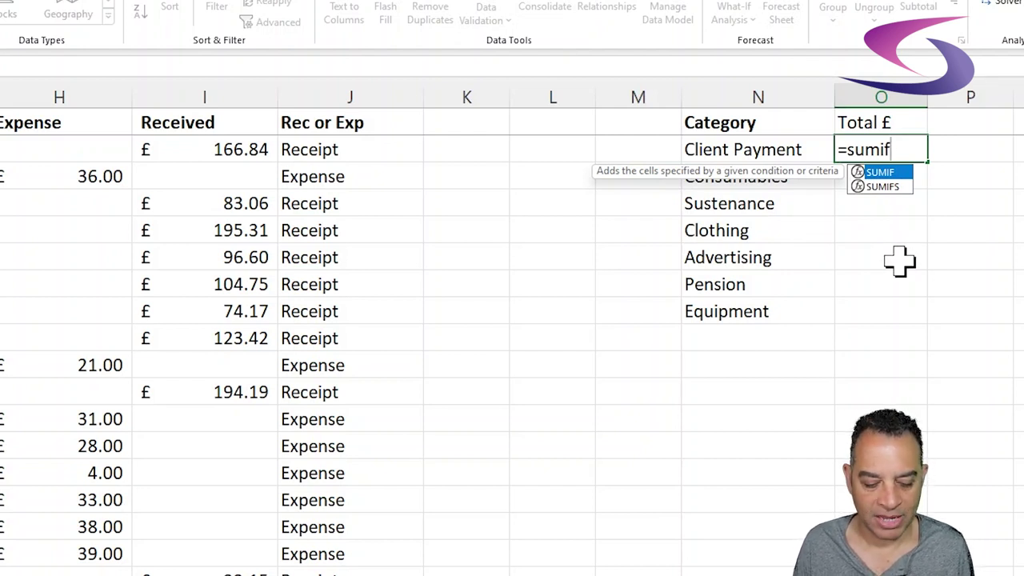
key("Tab")
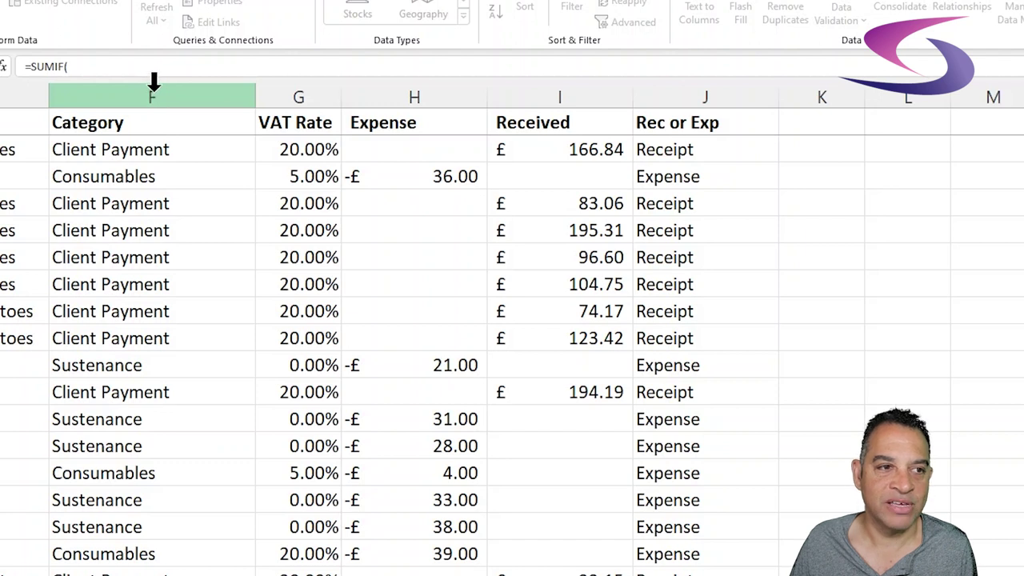
left_click(151, 89)
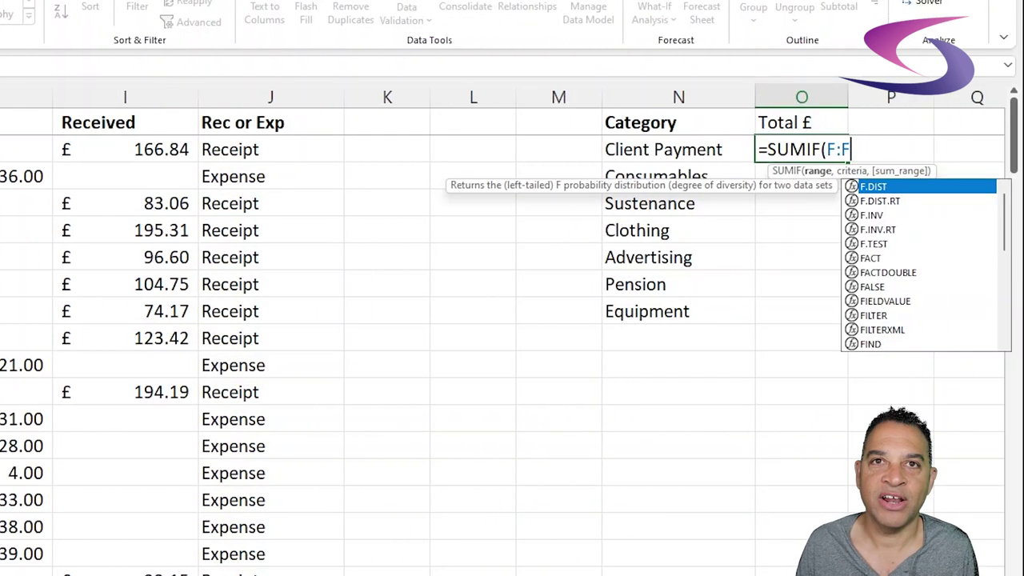
type(",")
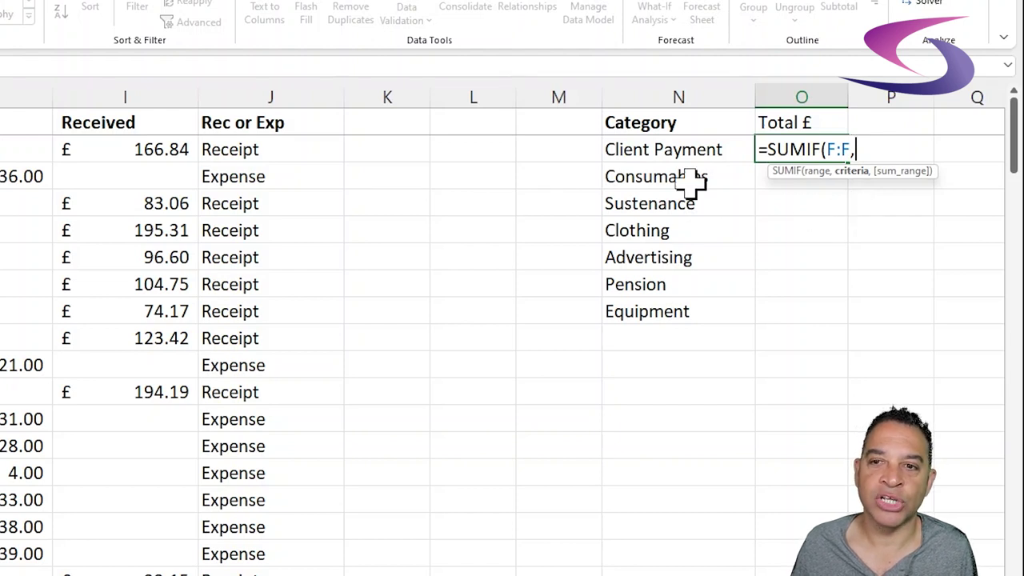
left_click(675, 150)
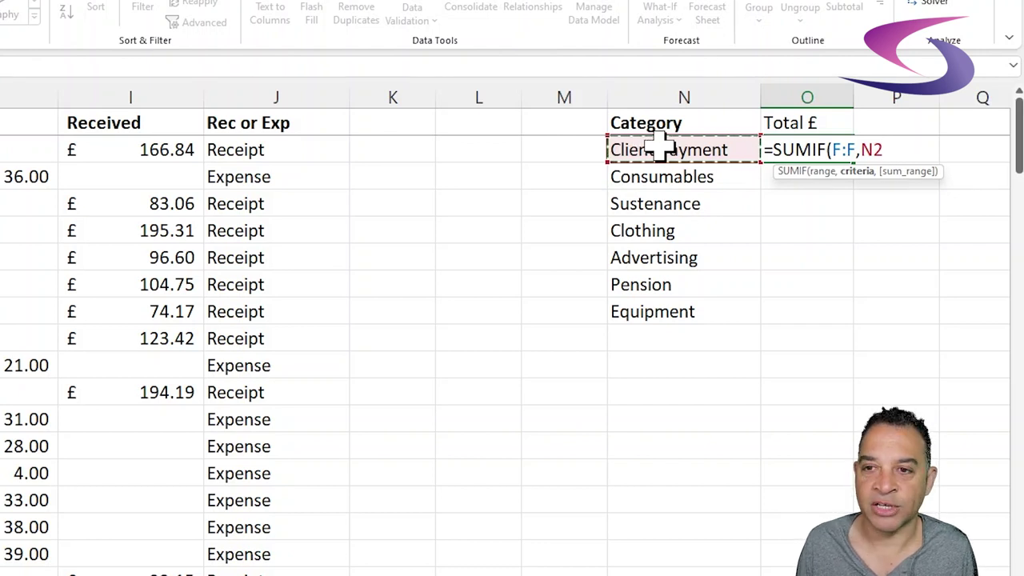
type(",")
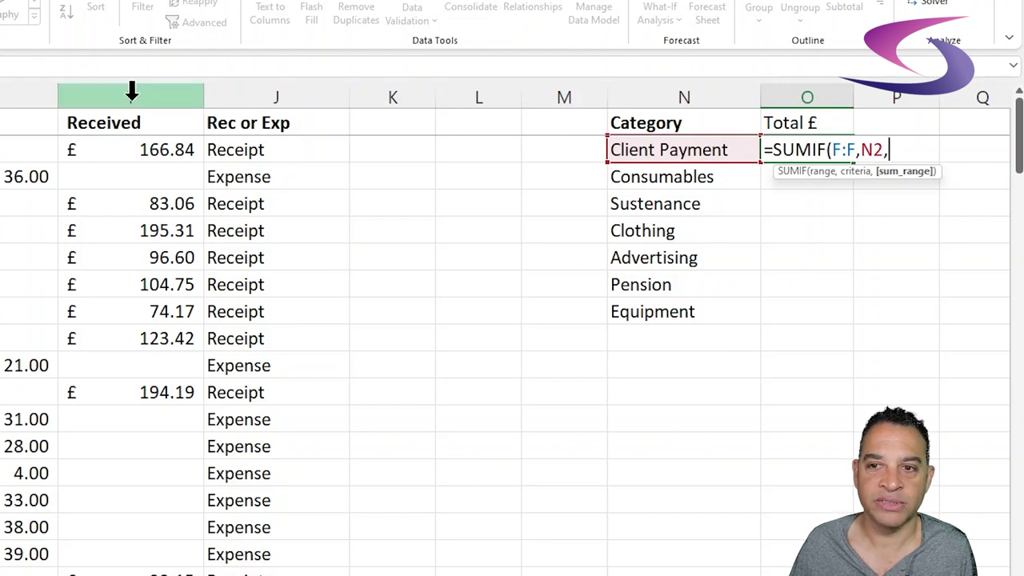
left_click(131, 94)
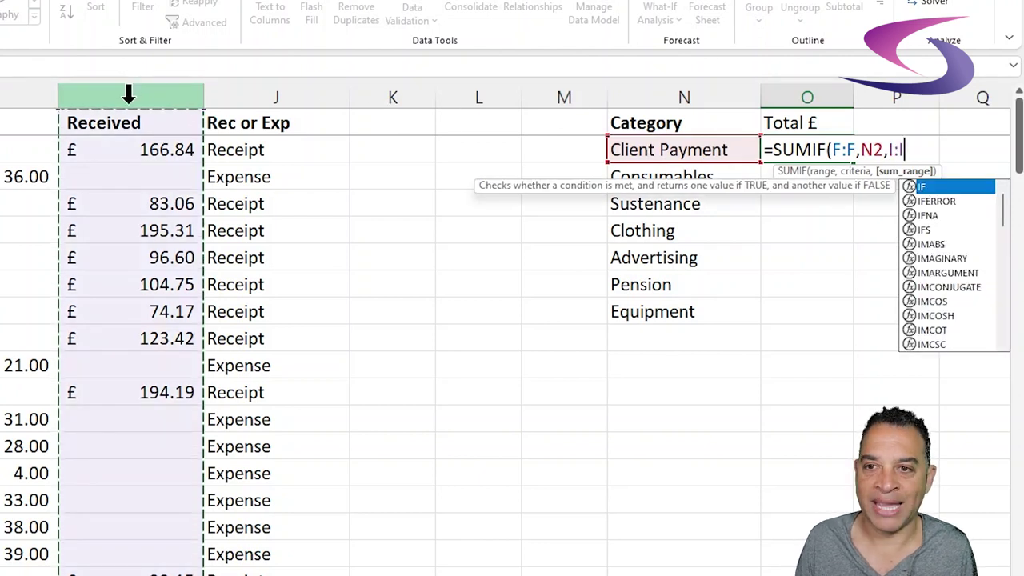
type(")")
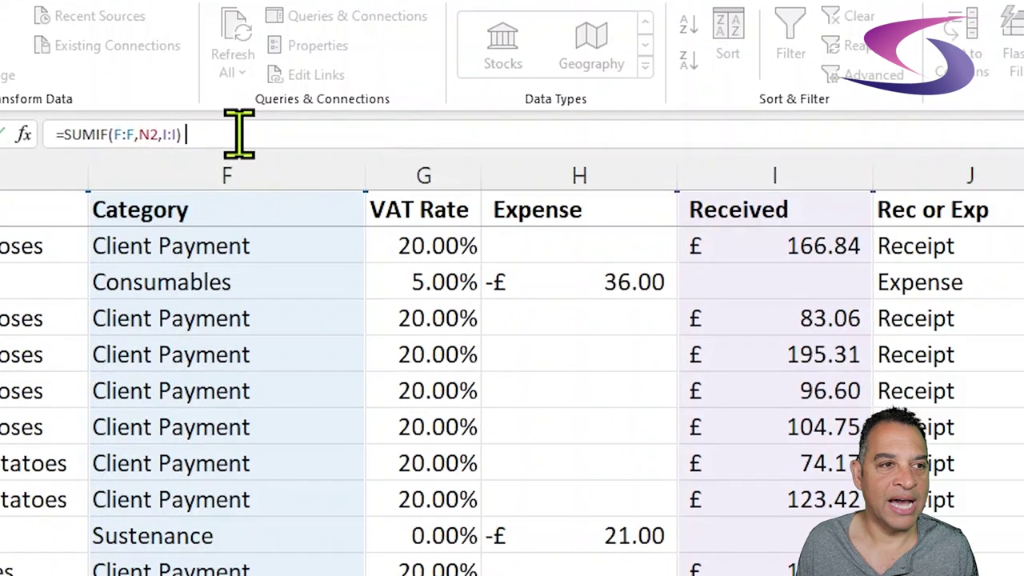
Extend the O2 formula with + SUMIF(F:F,N2,H:H) to include the category's Expense amounts, and enter it
type("+")
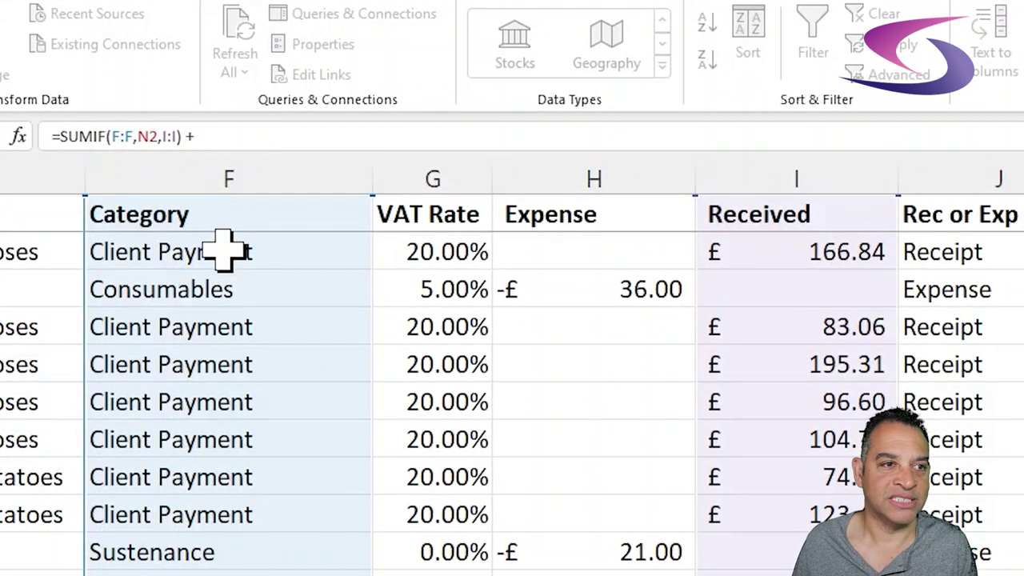
type(" SUMIF")
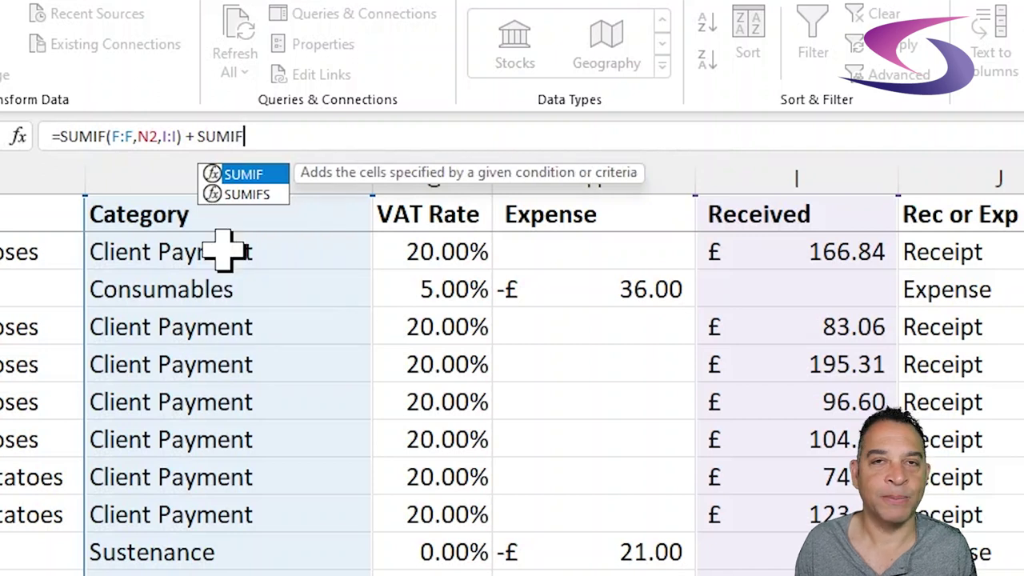
type("(")
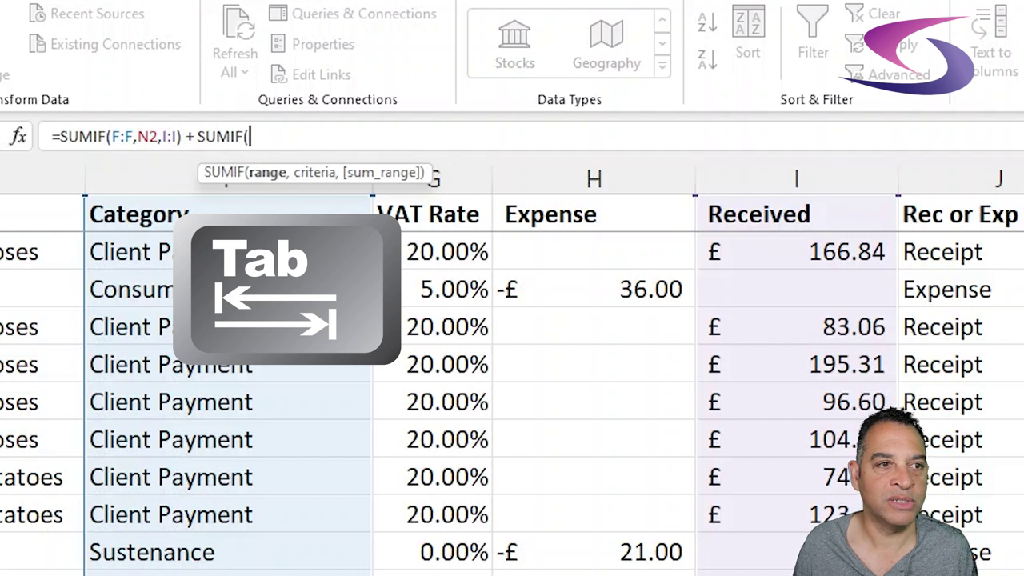
left_click(150, 180)
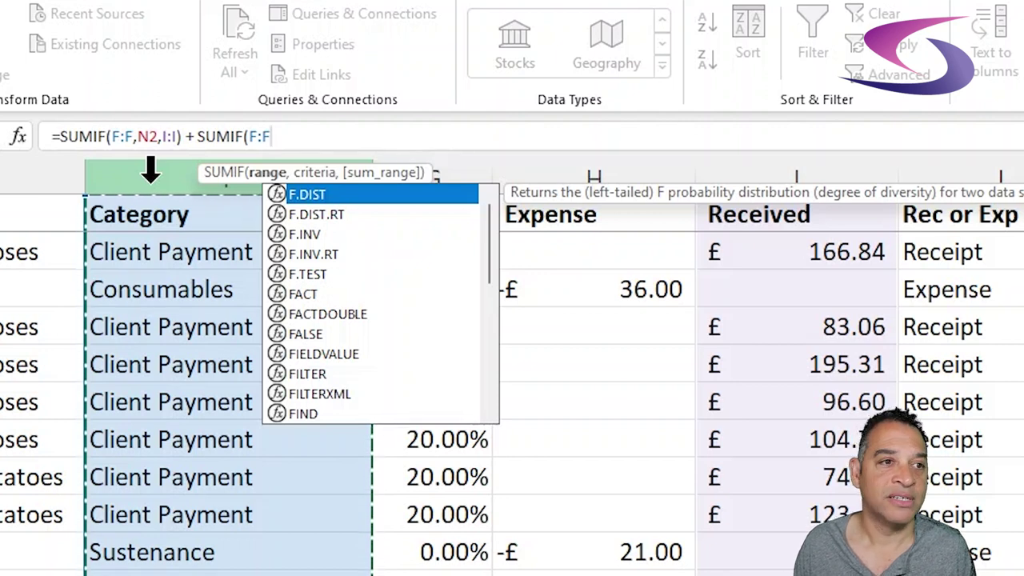
type(",")
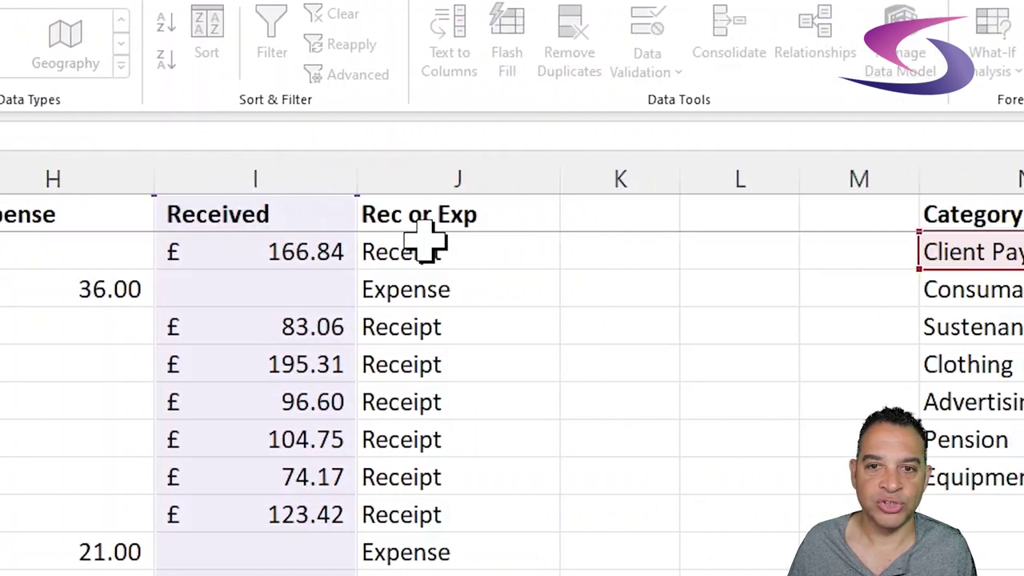
left_click(1012, 251)
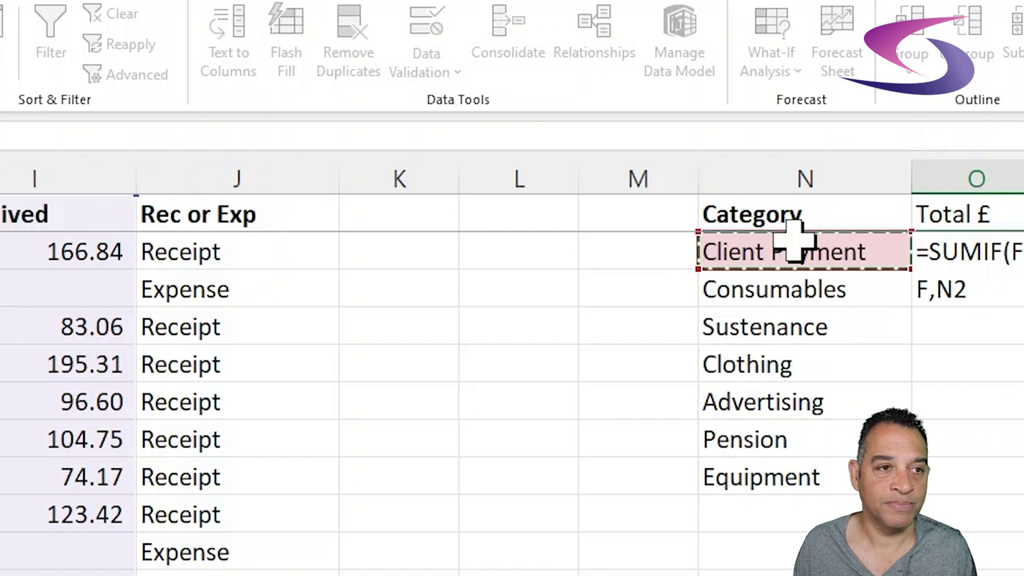
type(",")
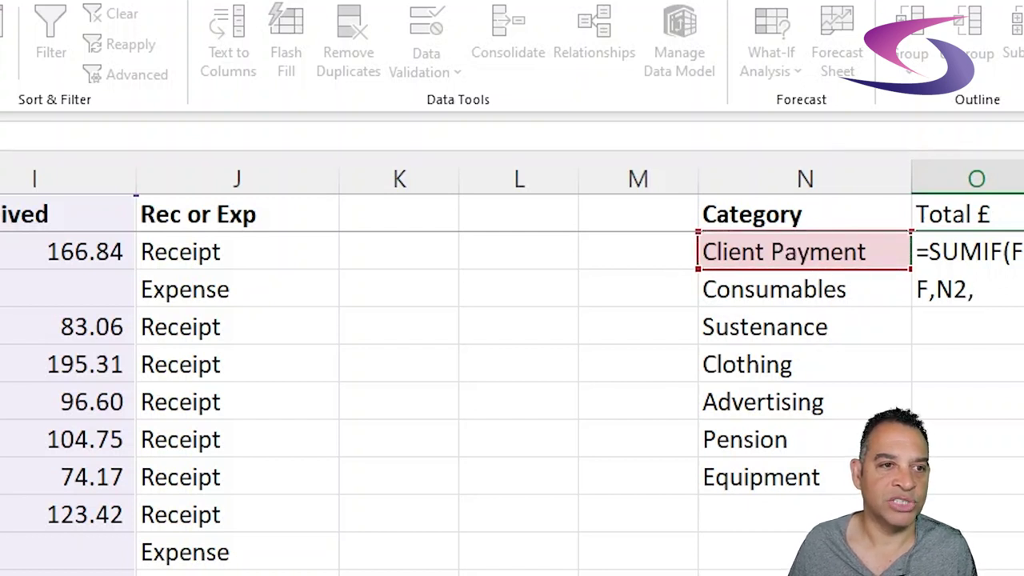
type("H:H")
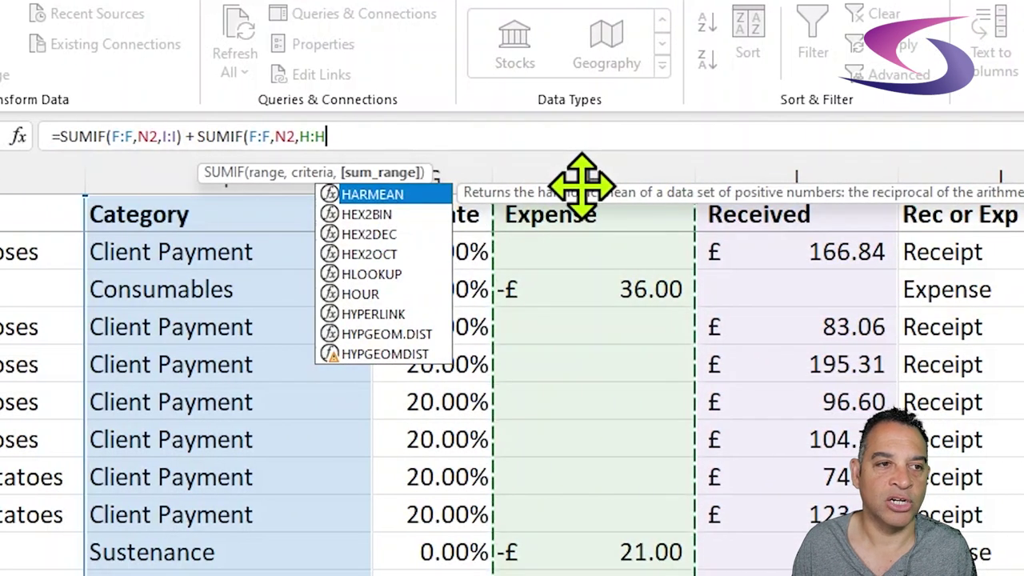
type(")")
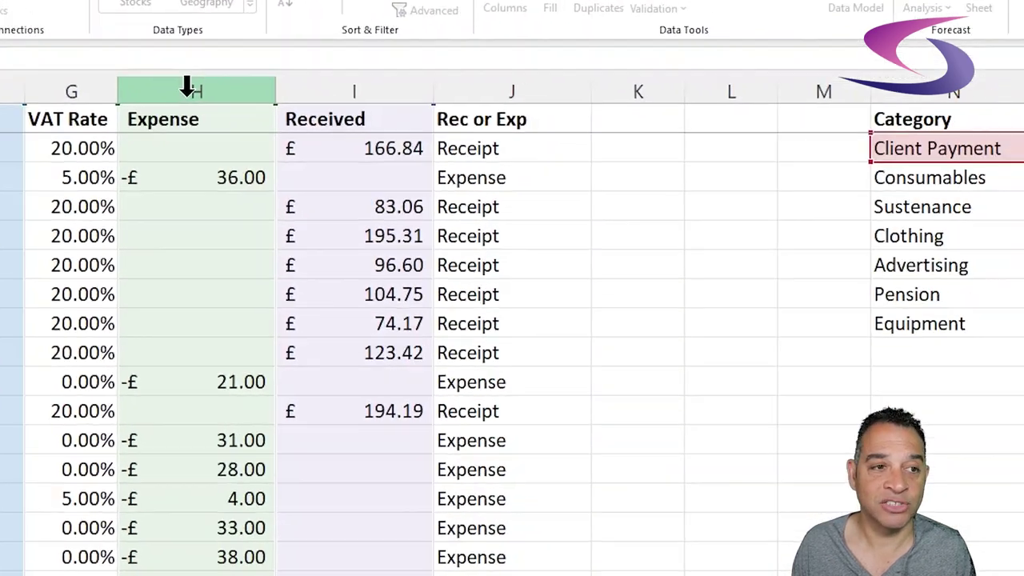
key("Return")
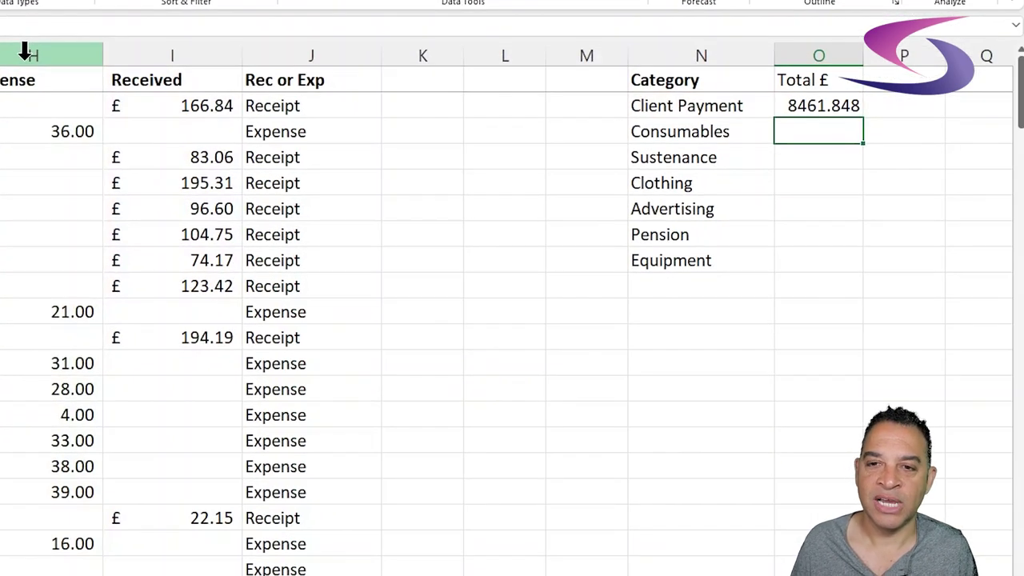
Format the Client Payment total in O2 as currency and fill its formula down through O8 for the remaining categories
left_click(818, 106)
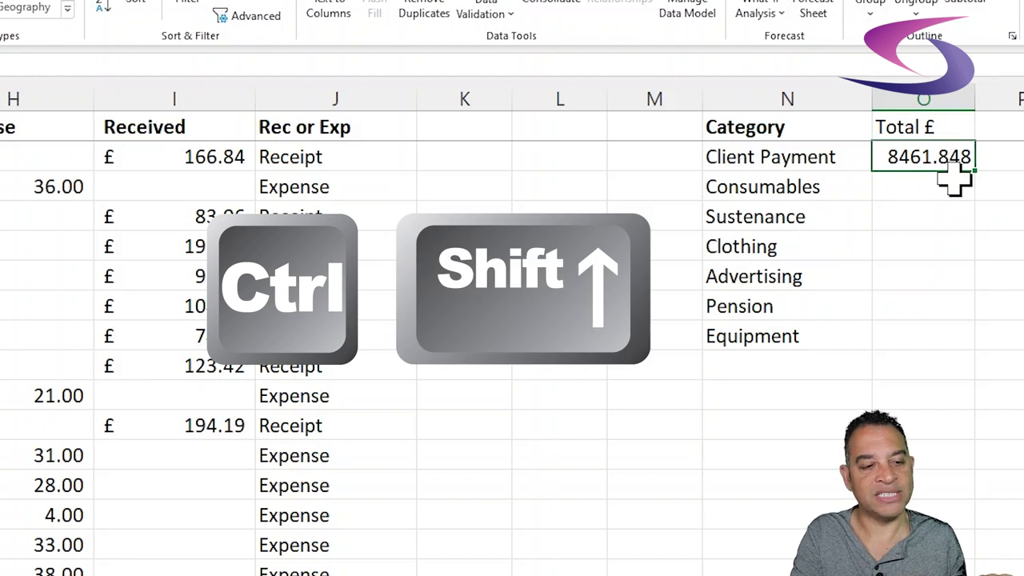
key("ctrl+shift+4")
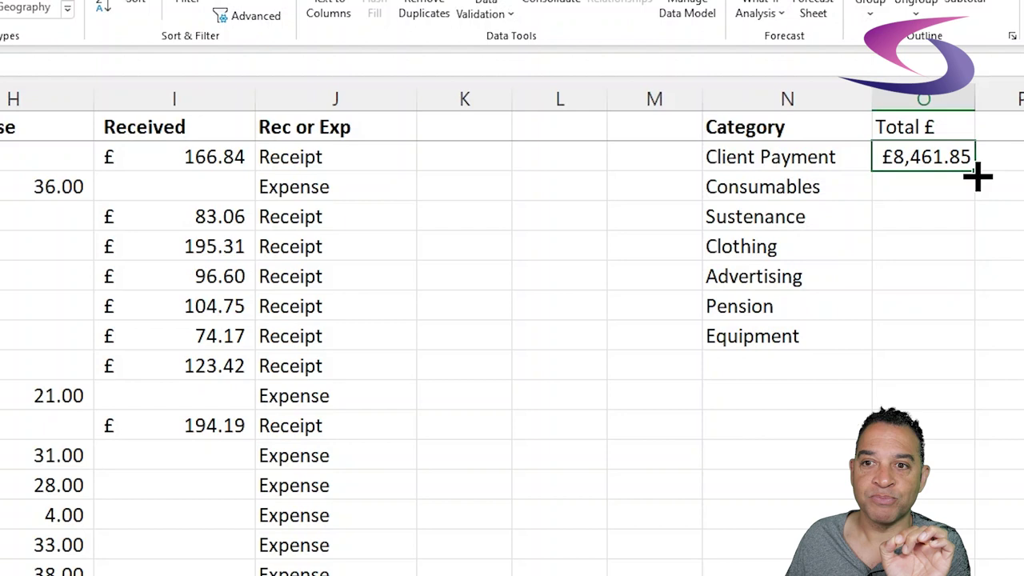
double_click(974, 171)
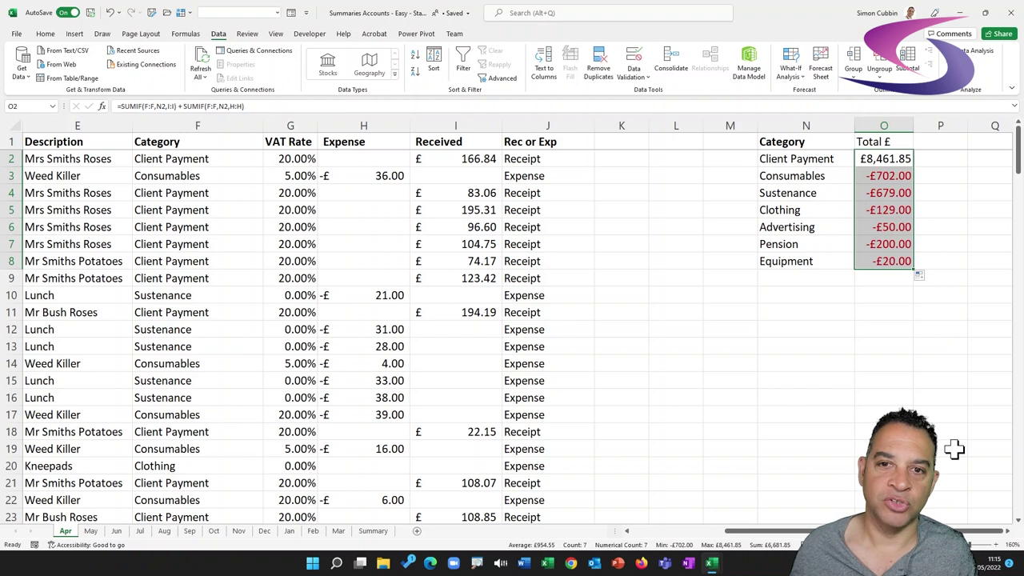
Replace the UNIQUE formula behind the category list in N1:N8 with pasted values and check the resulting cells
left_click(783, 142)
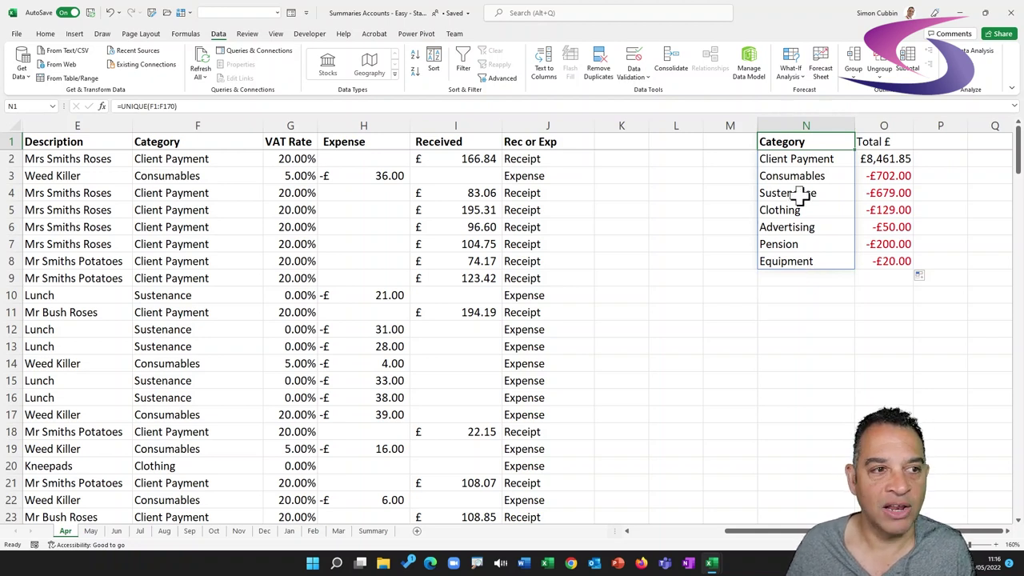
left_click_drag(792, 142, 792, 262)
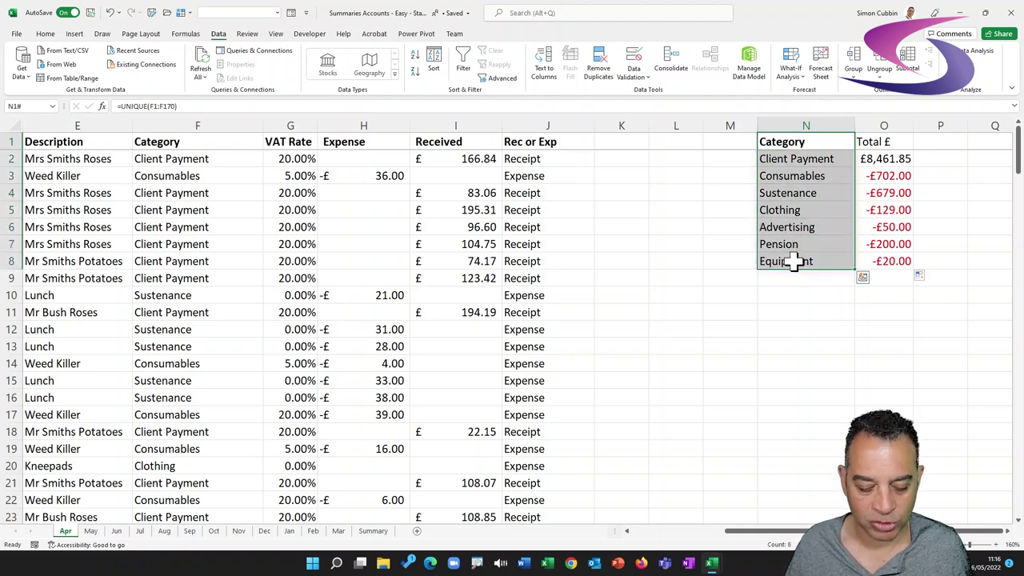
key("ctrl+c")
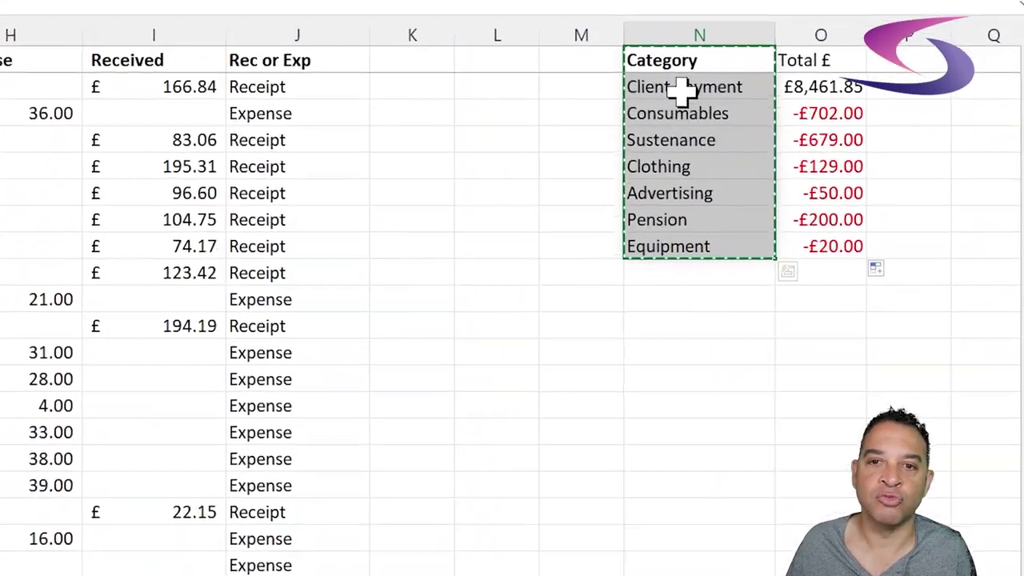
right_click(680, 92)
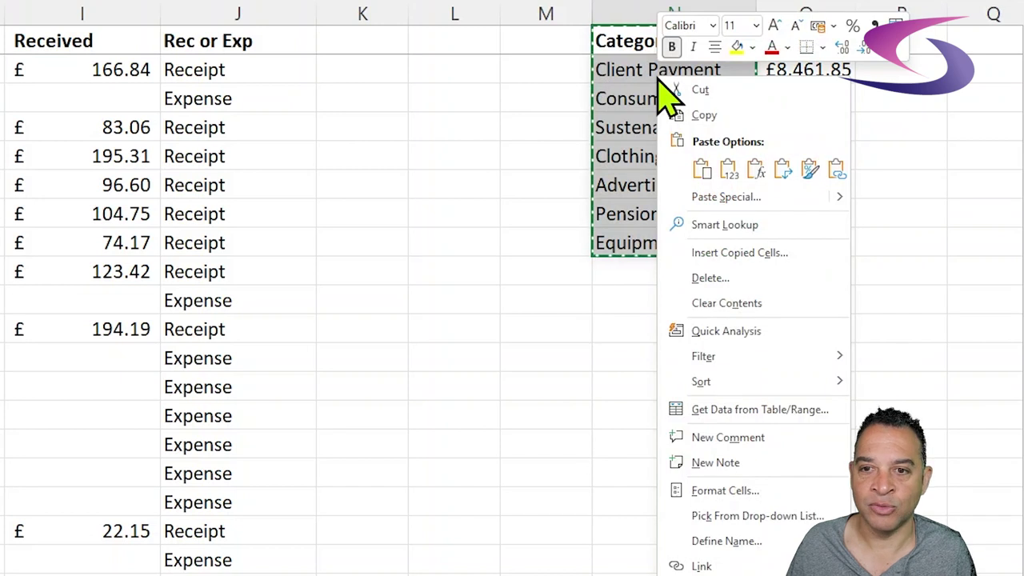
left_click(730, 172)
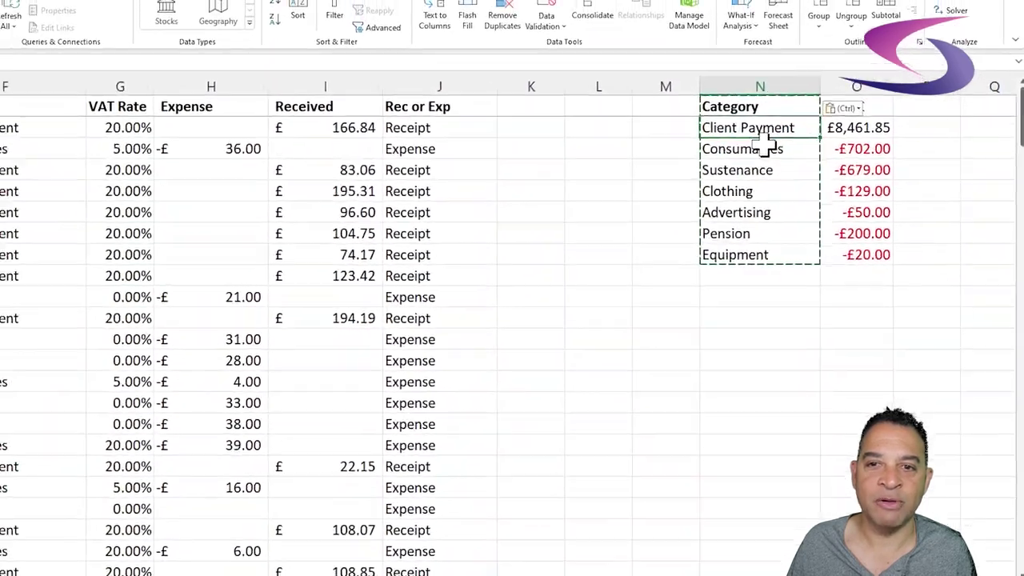
key("Down")
key("Down")
key("Down")
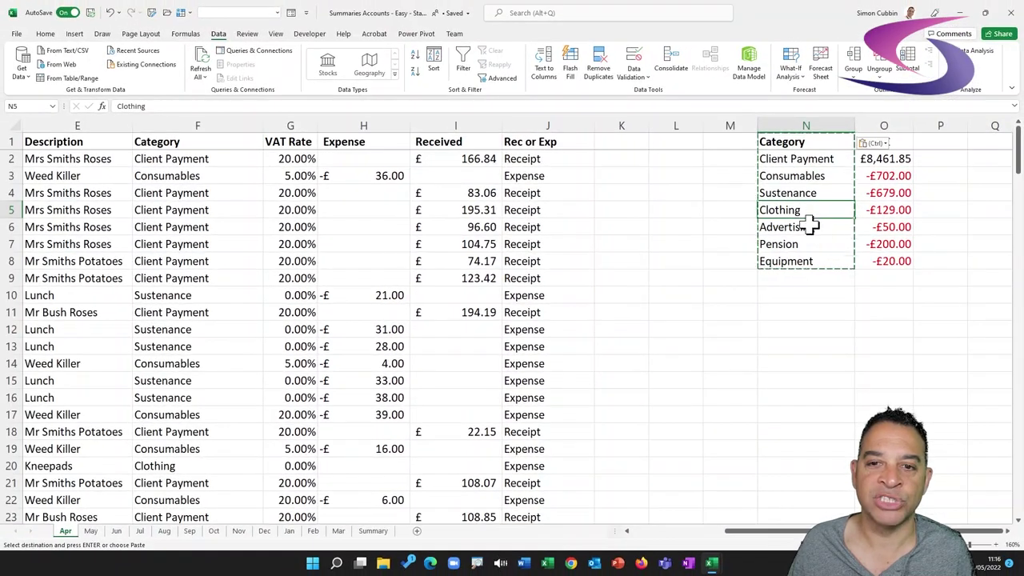
key("Down")
key("Down")
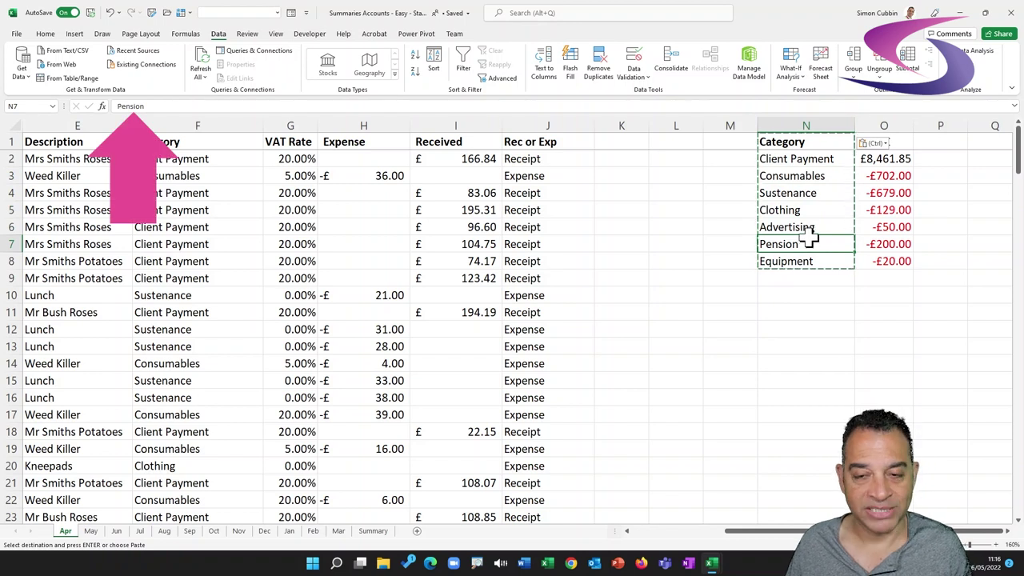
key("Escape")
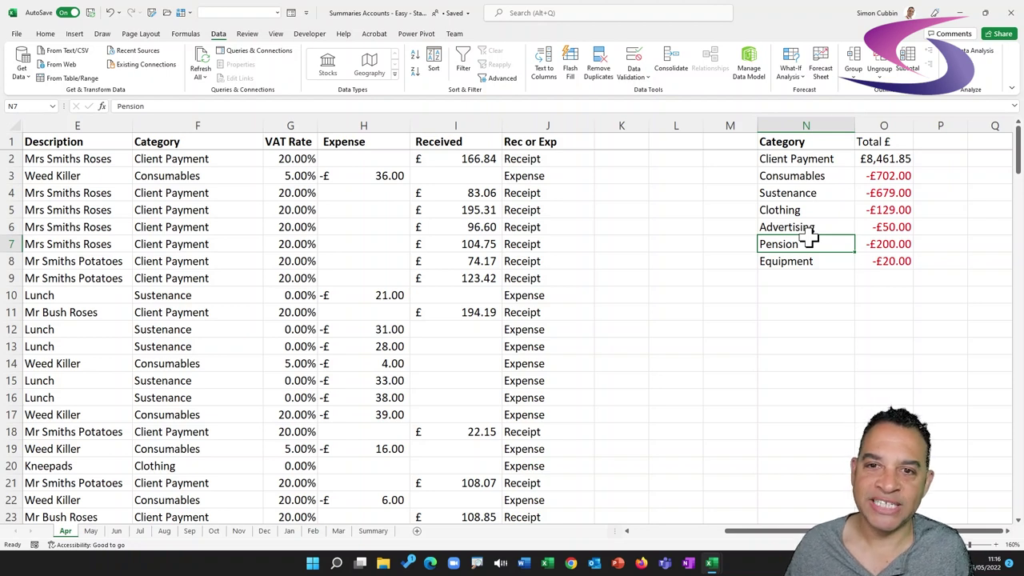
Copy the category totals in N1:O8 on the Apr sheet and paste them at N1 across the grouped May to Mar sheets
left_click_drag(791, 142, 878, 264)
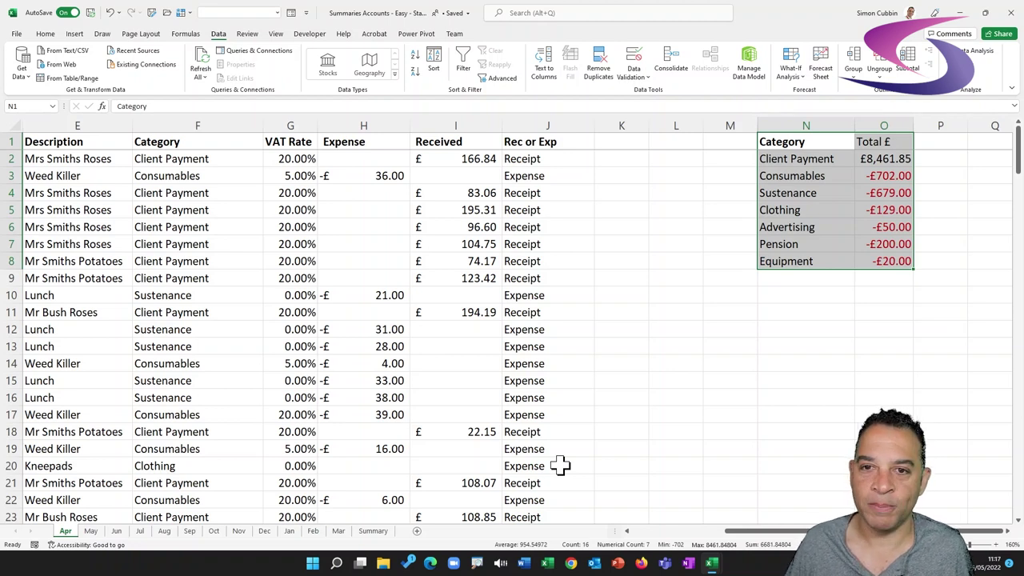
left_click_drag(812, 143, 885, 262)
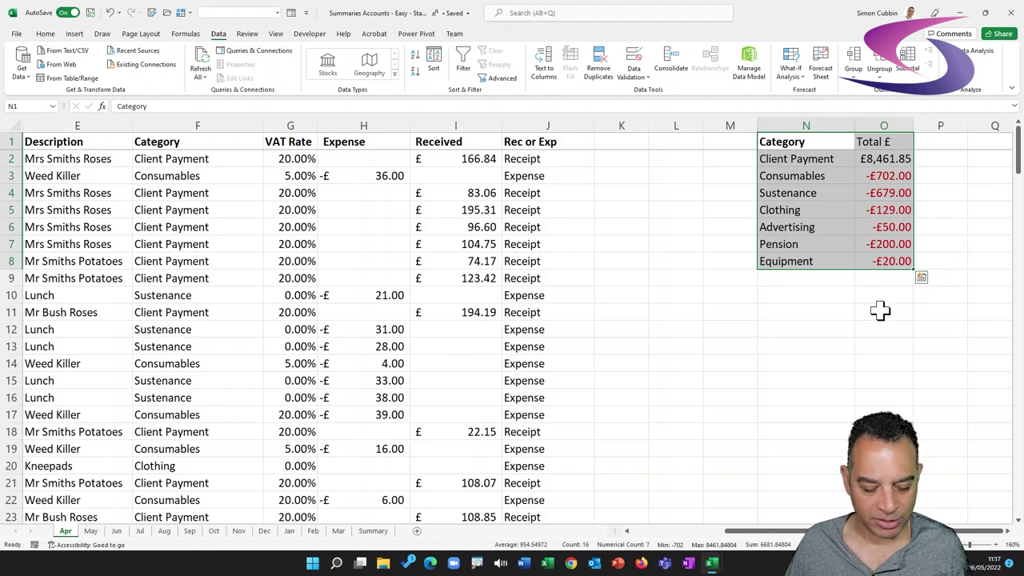
key("ctrl")
key("ctrl+c")
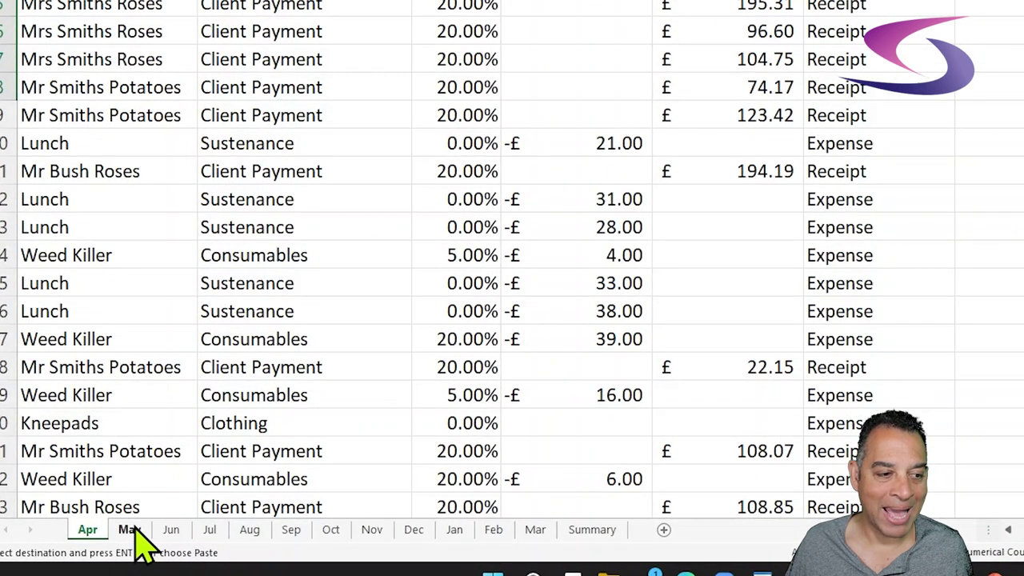
left_click(133, 529)
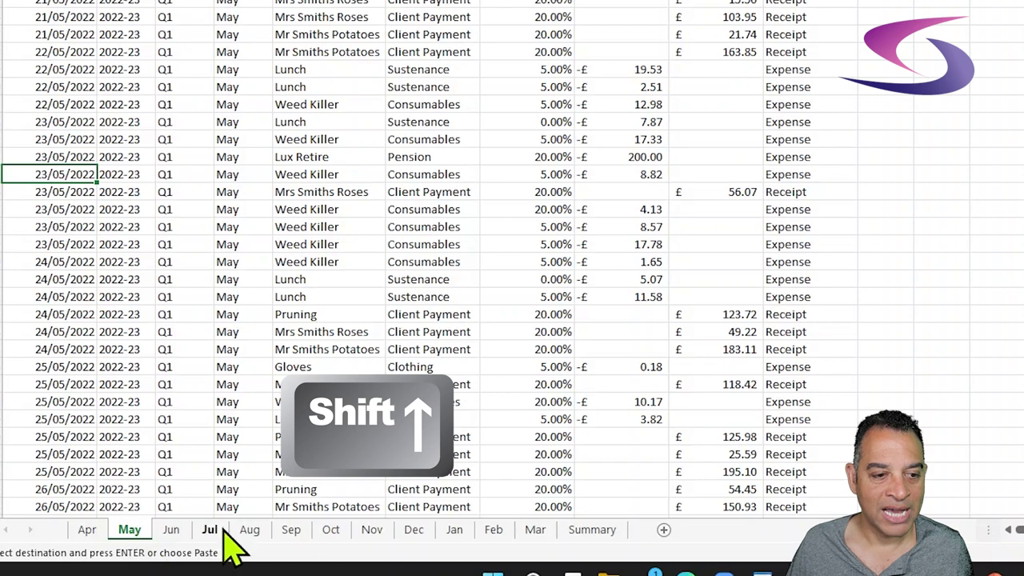
left_click(535, 531, "shift")
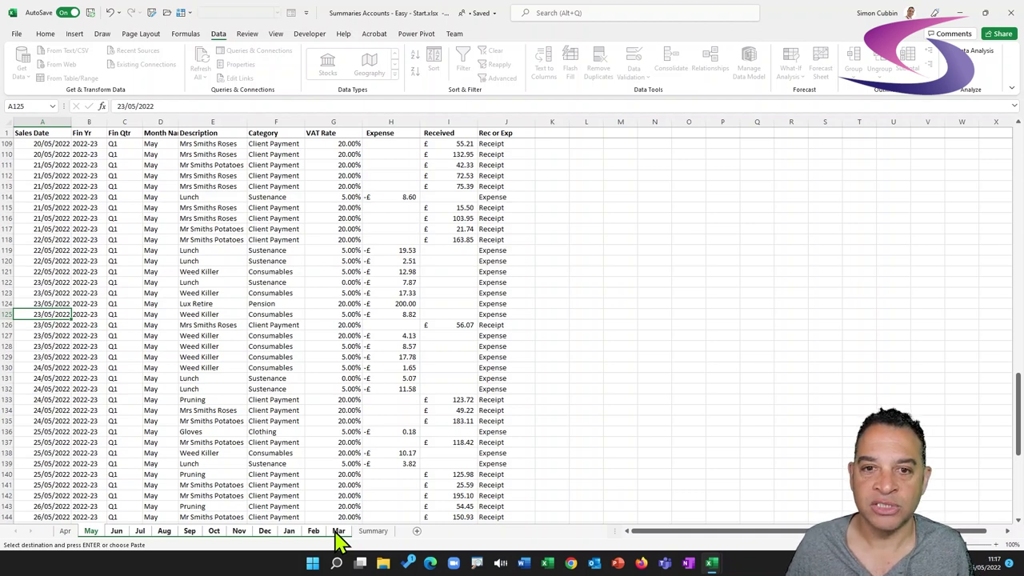
scroll(739, 382, "up", 20)
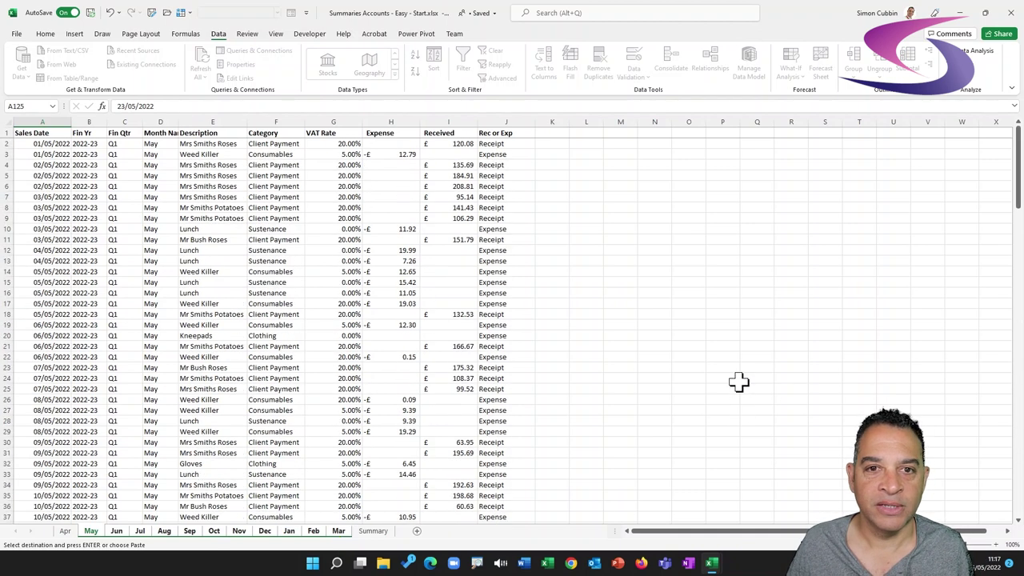
left_click(653, 132)
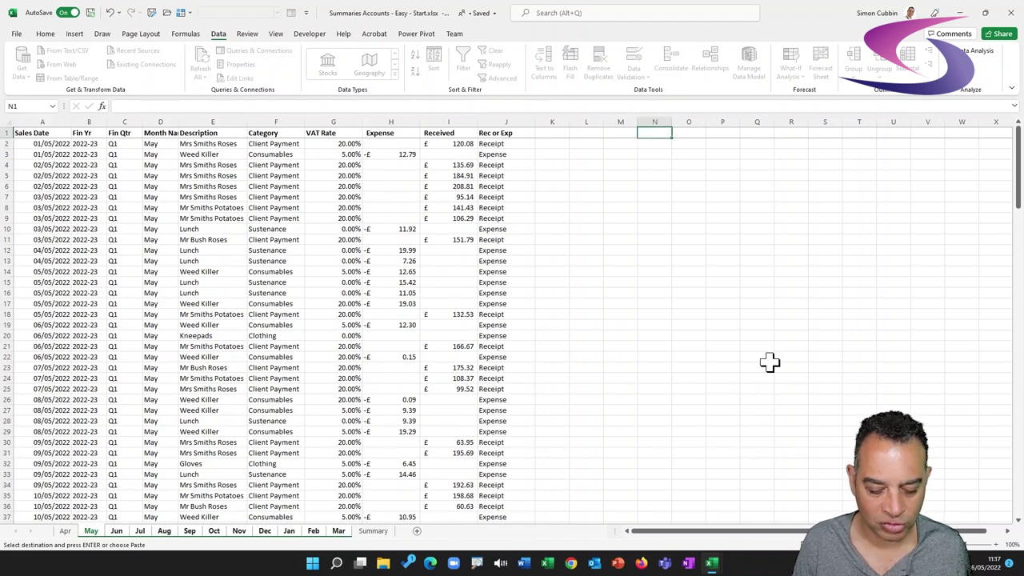
key("ctrl+v")
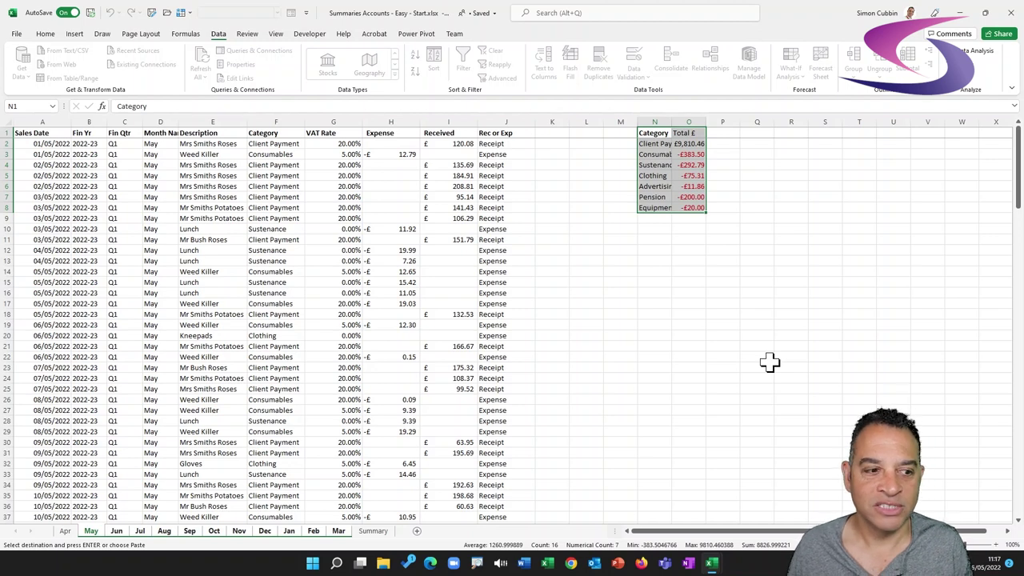
Review the pasted category totals on the Jun and Jul sheets
left_click(116, 530)
scroll(621, 439, "up", 20)
key("ctrl+v")
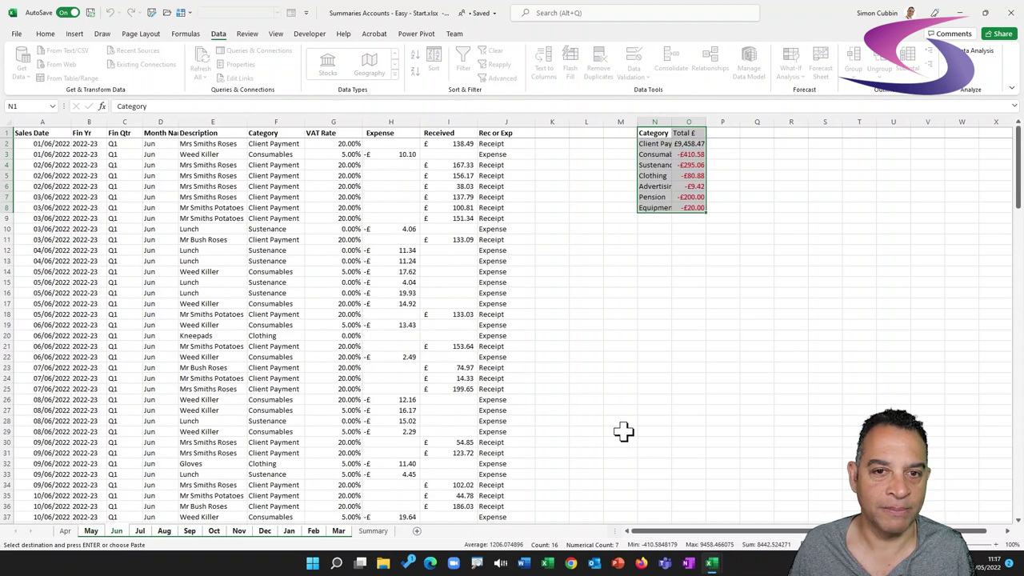
left_click(140, 531)
scroll(645, 424, "up", 20)
key("ctrl+v")
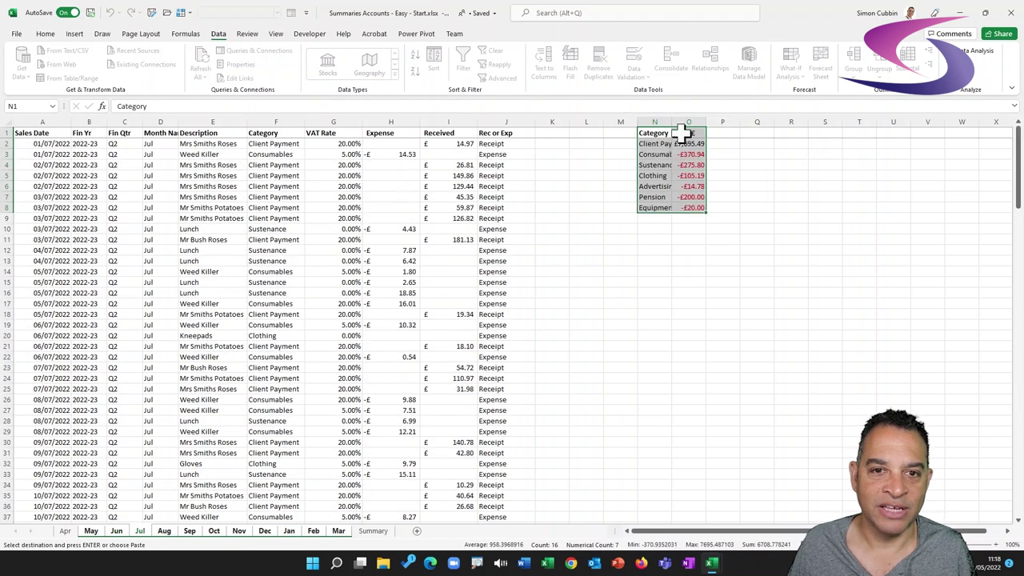
Autofit the widths of columns N and O on the grouped sheets so the category names and totals fit
left_click_drag(656, 119, 677, 119)
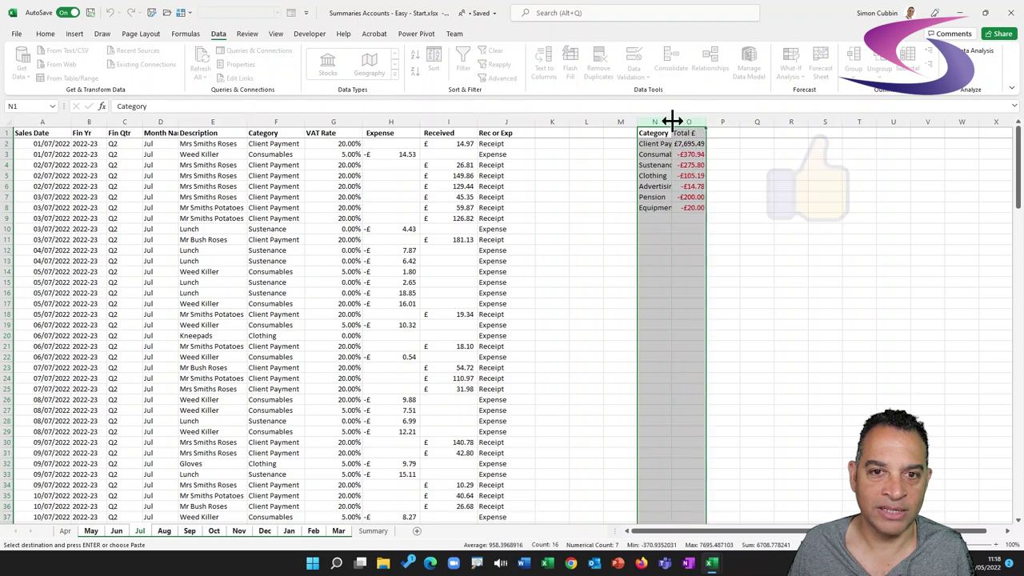
double_click(672, 120)
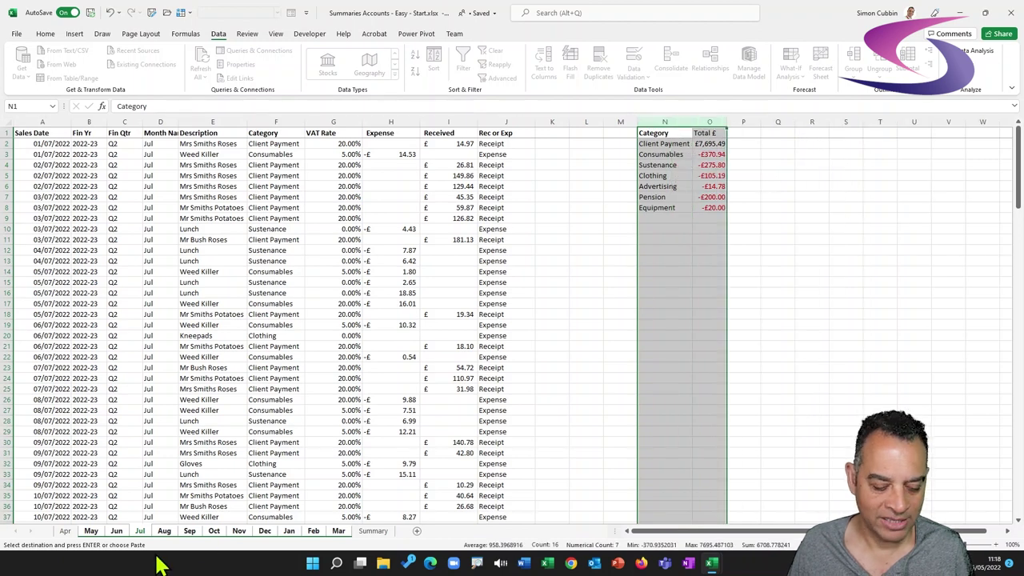
scroll(736, 211, "up", 3)
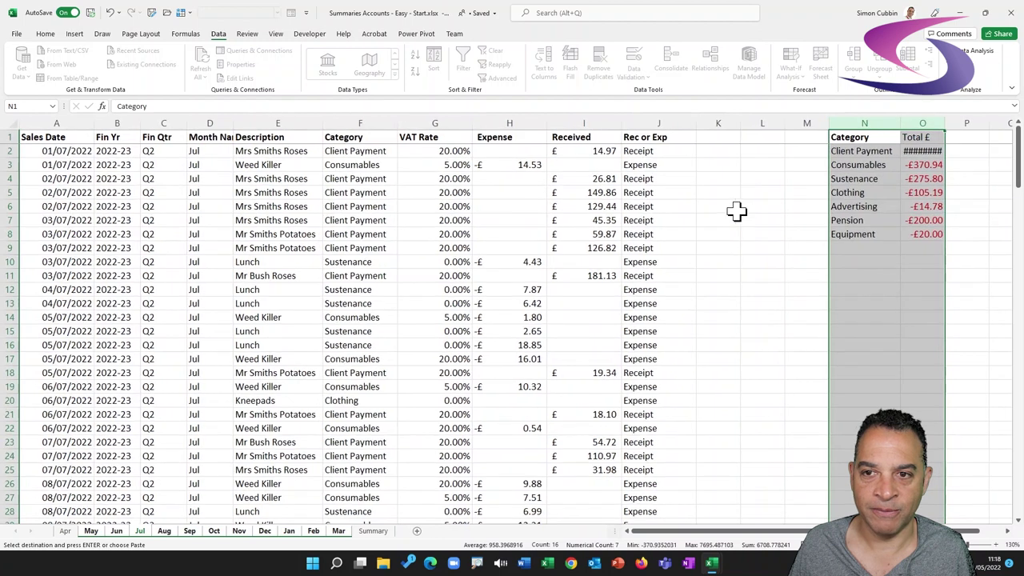
double_click(946, 121)
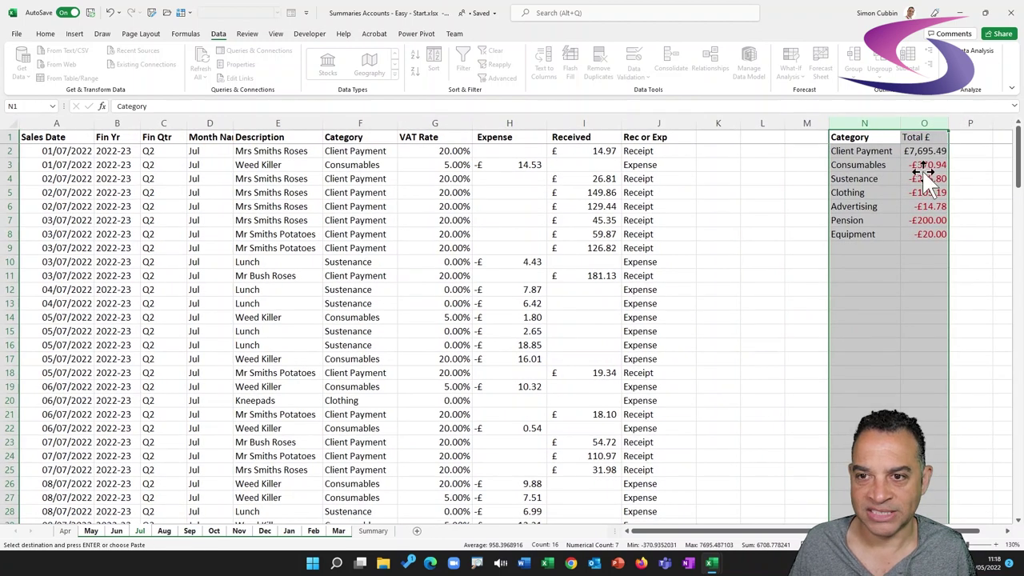
Review the category totals beside the data on the Aug, Sep and Oct sheets
left_click(164, 531)
scroll(880, 320, "up", 20)
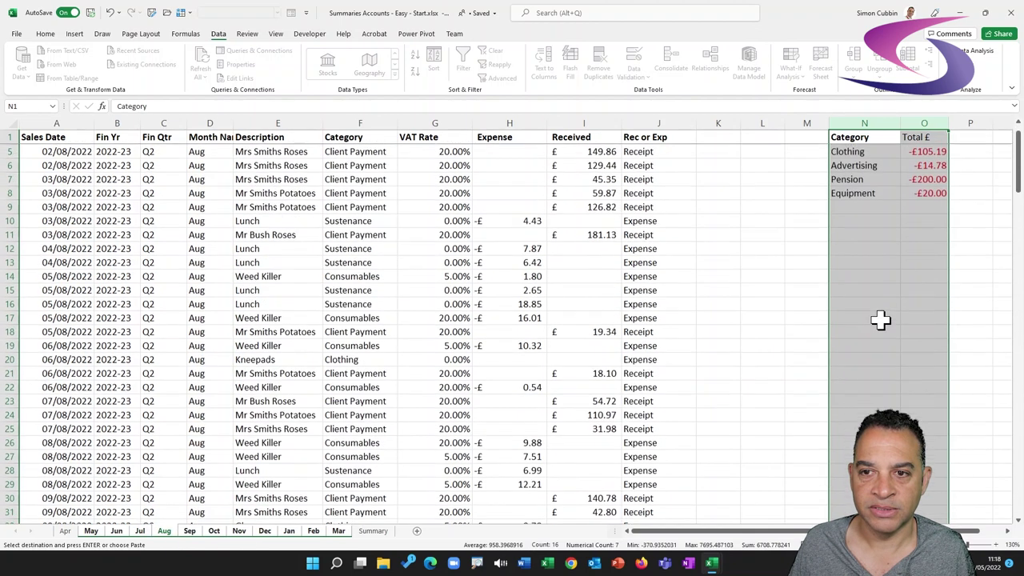
scroll(879, 320, "up", 1)
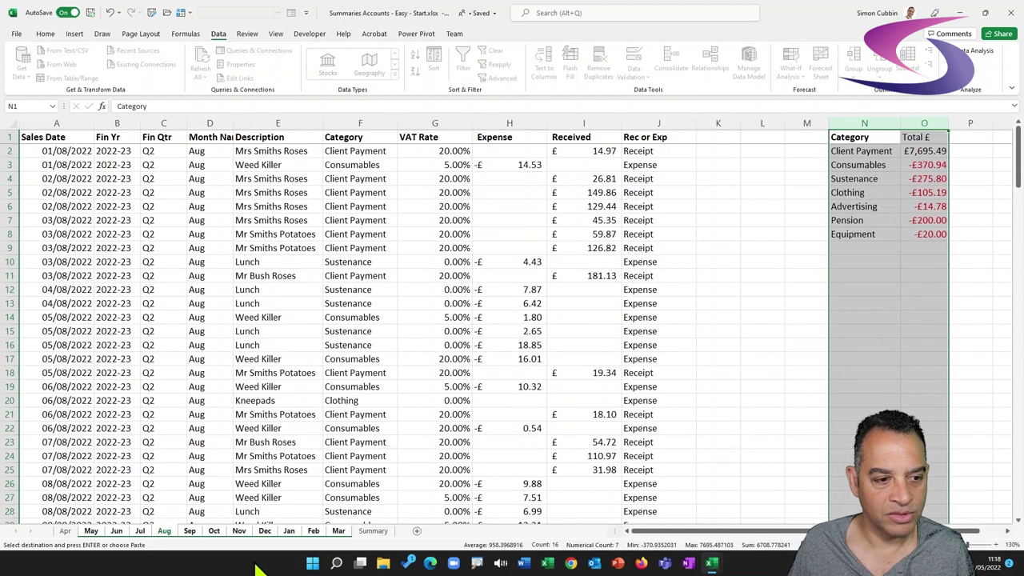
left_click(189, 531)
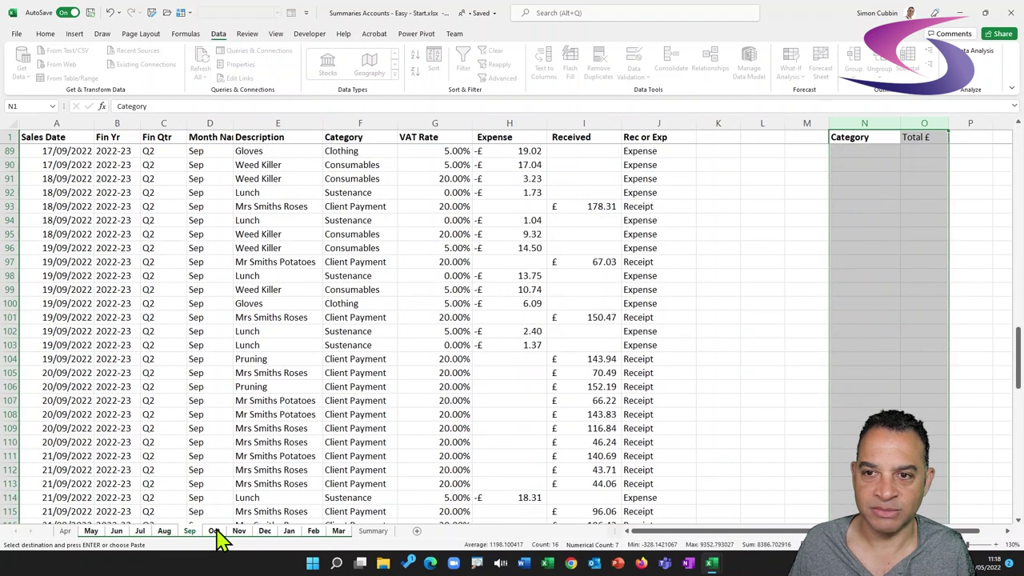
scroll(898, 387, "up", 20)
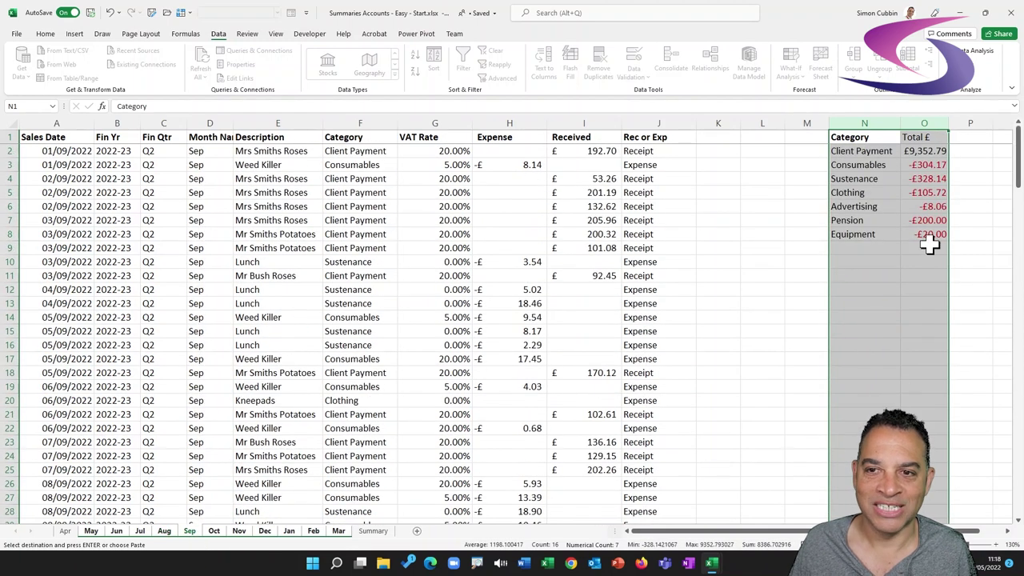
left_click(213, 531)
scroll(869, 339, "up", 12)
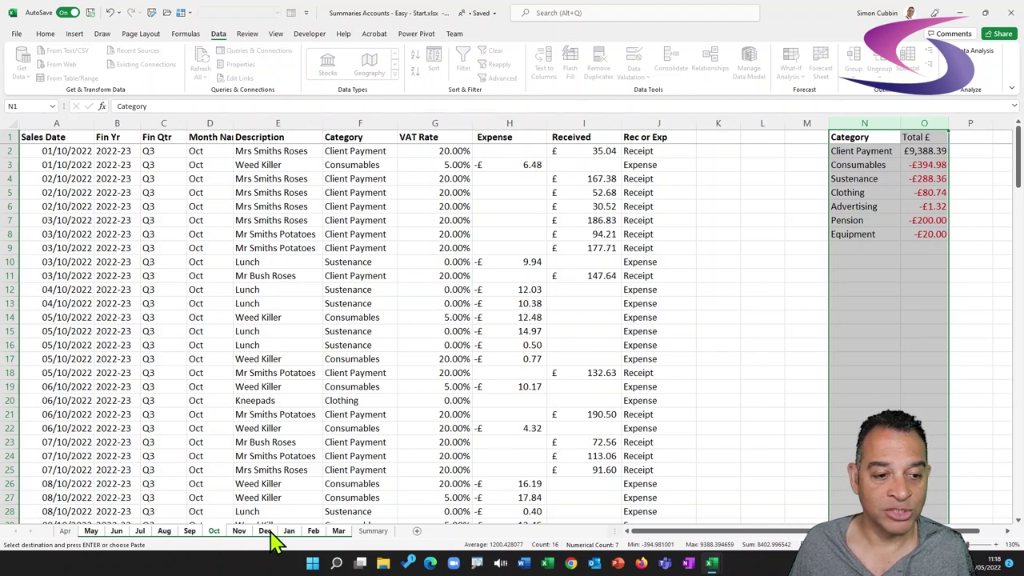
Ungroup the month sheets by switching to the Summary sheet, and open the Mar sheet at its category totals
left_click(374, 532)
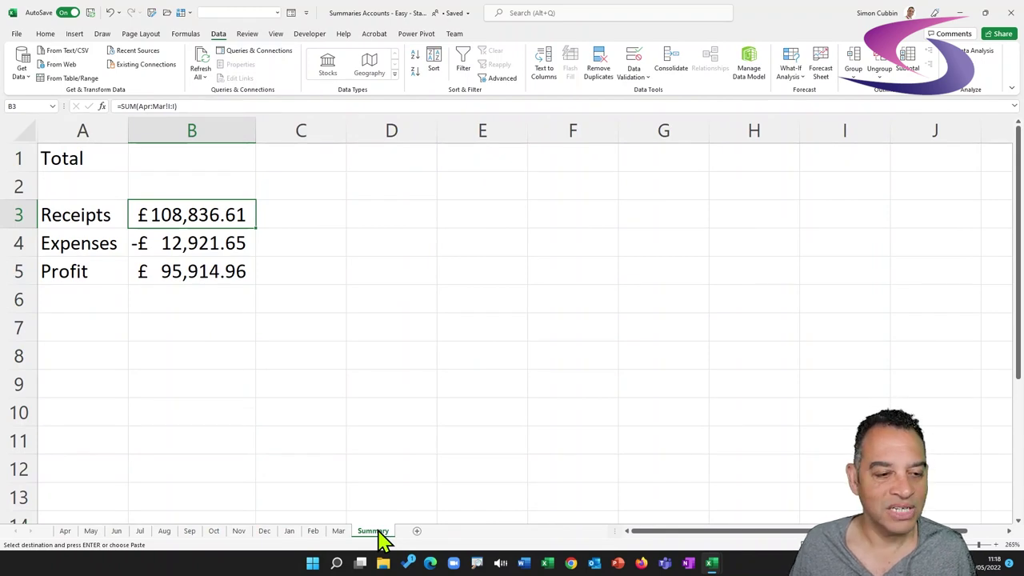
left_click(336, 532)
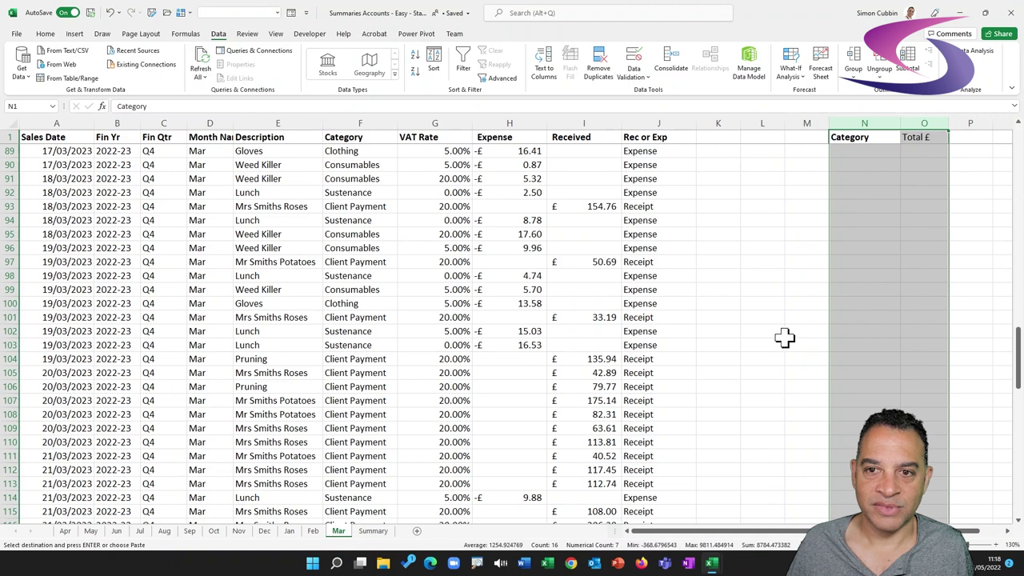
key("ctrl+v")
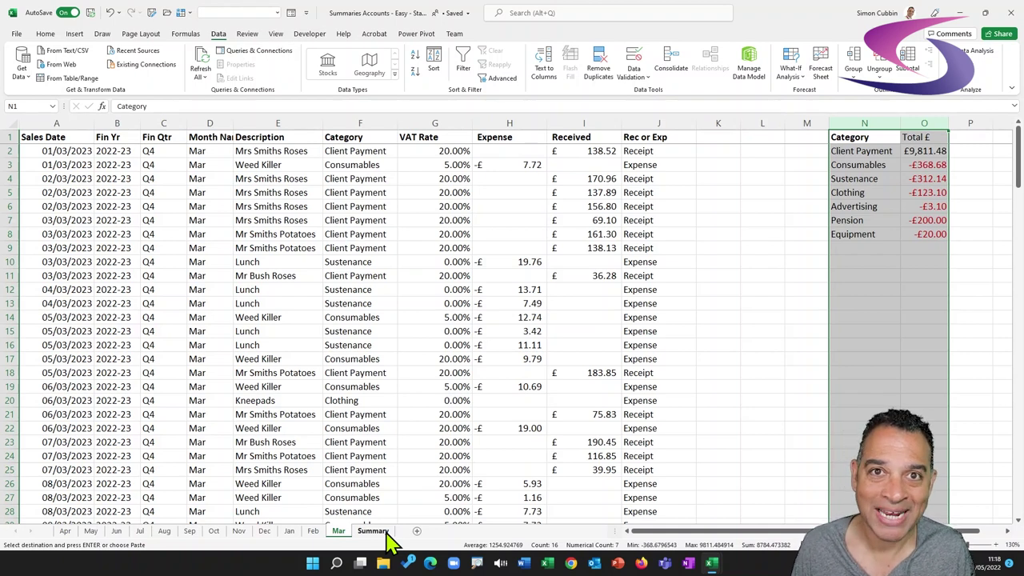
Copy the category table in N1:O8 of the Mar sheet into the Summary sheet starting at cell A7
left_click(864, 137)
left_click_drag(864, 137, 864, 232)
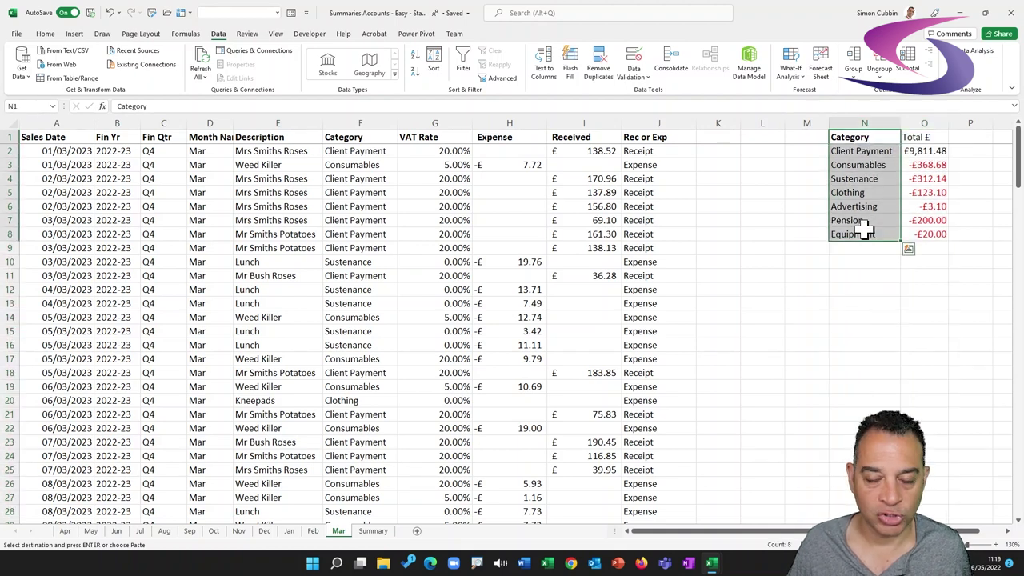
left_click(924, 137, "ctrl")
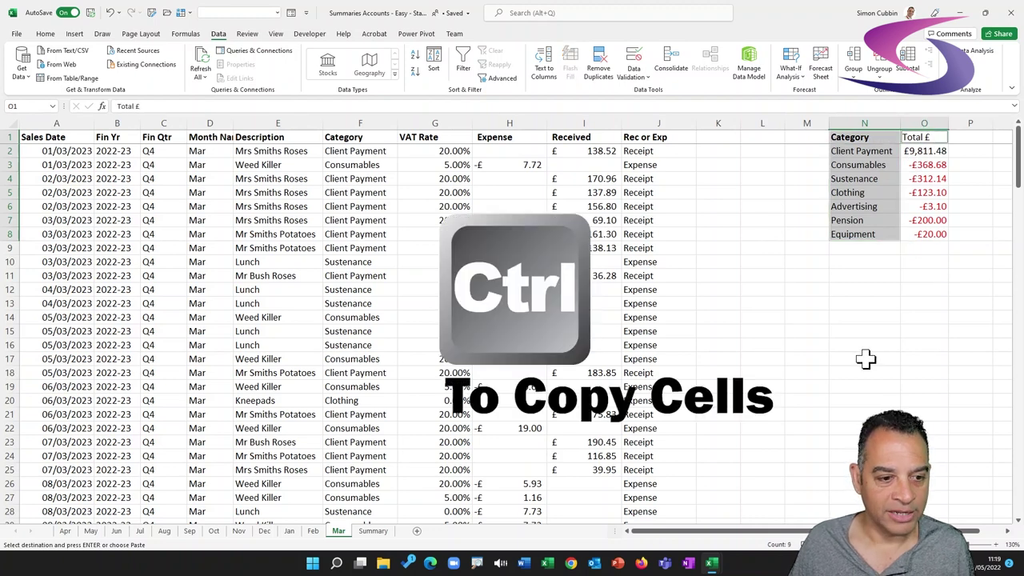
left_click(374, 531)
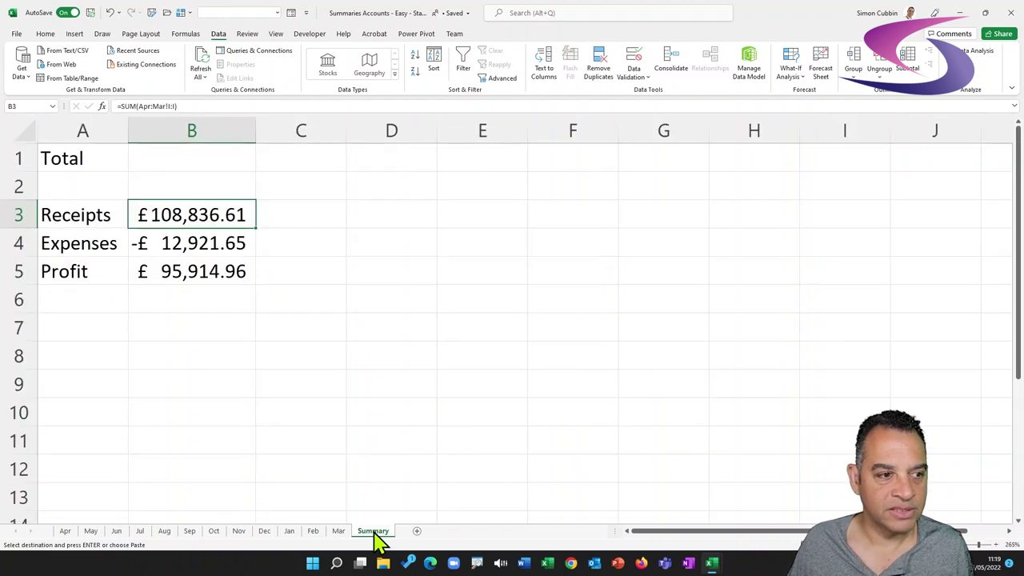
left_click(97, 330)
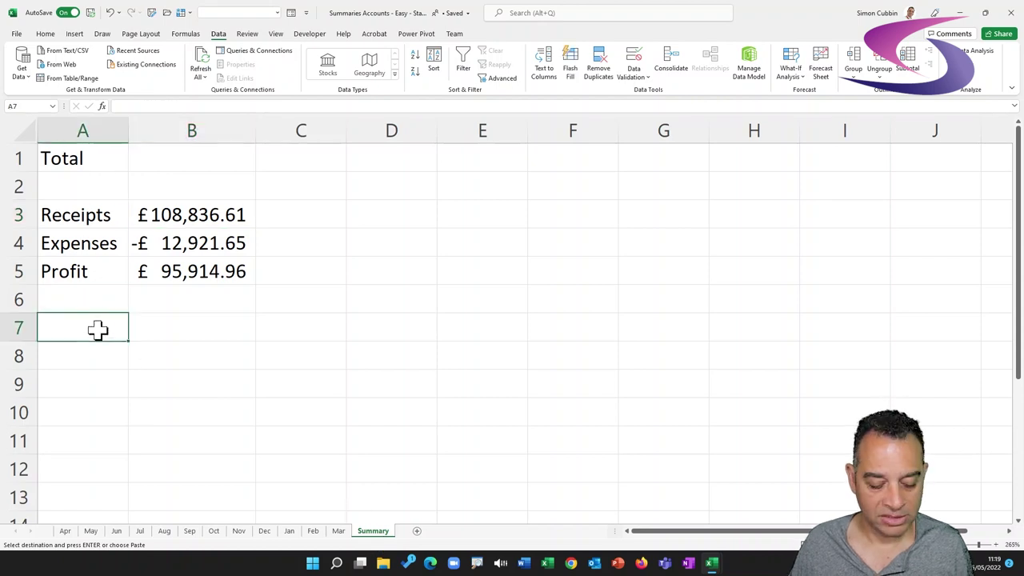
key("ctrl+v")
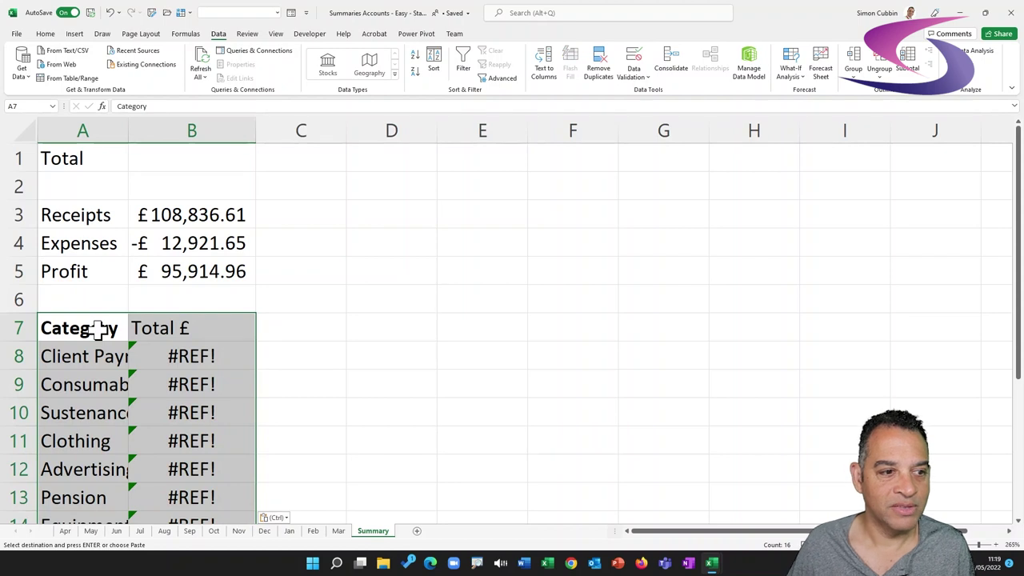
Clear the pasted formulas from B8:B14 and autofit column A so the category names fit
scroll(546, 374, "down", 3)
scroll(544, 372, "up", 1)
left_click_drag(163, 212, 165, 383)
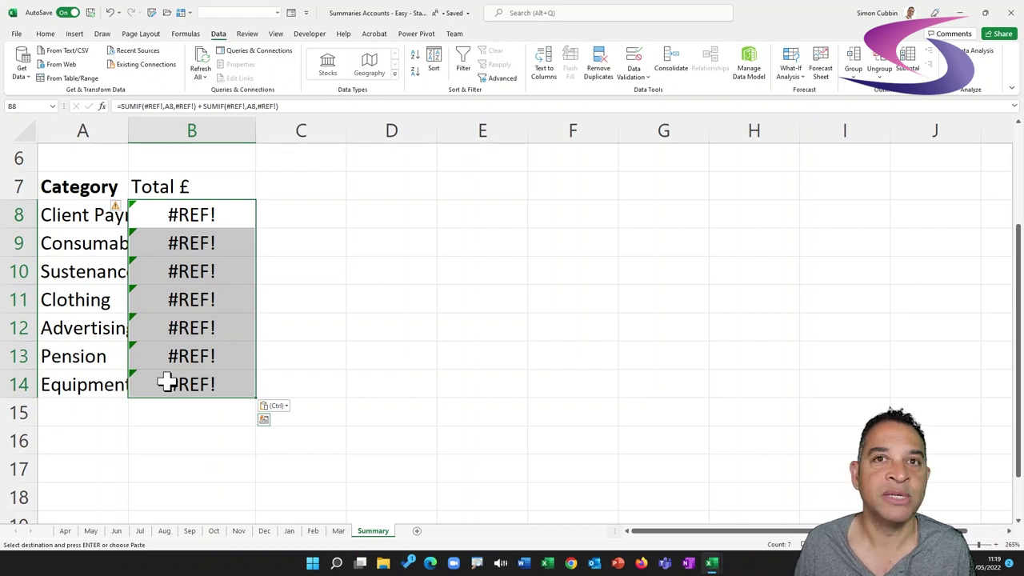
key("Delete")
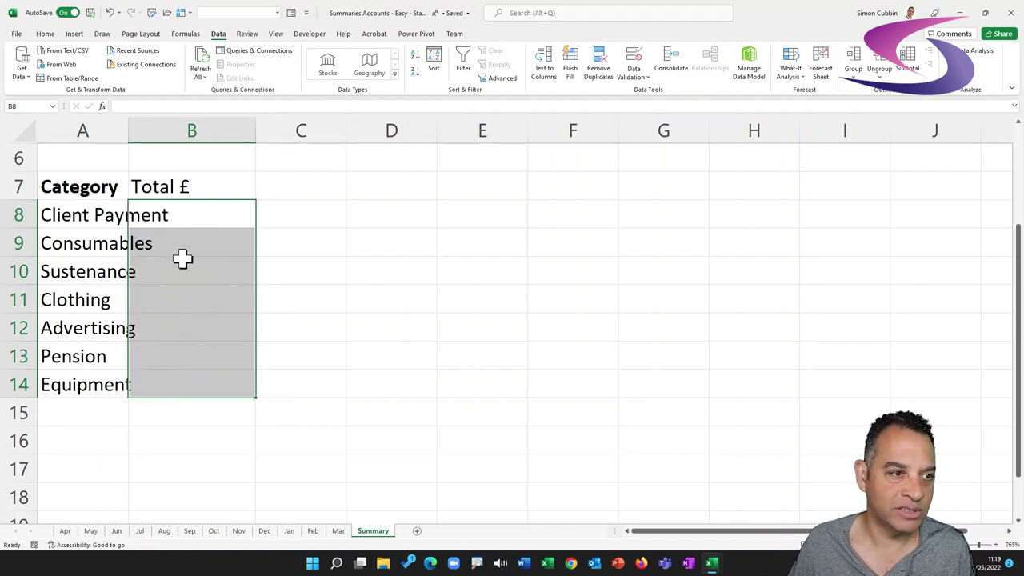
double_click(129, 128)
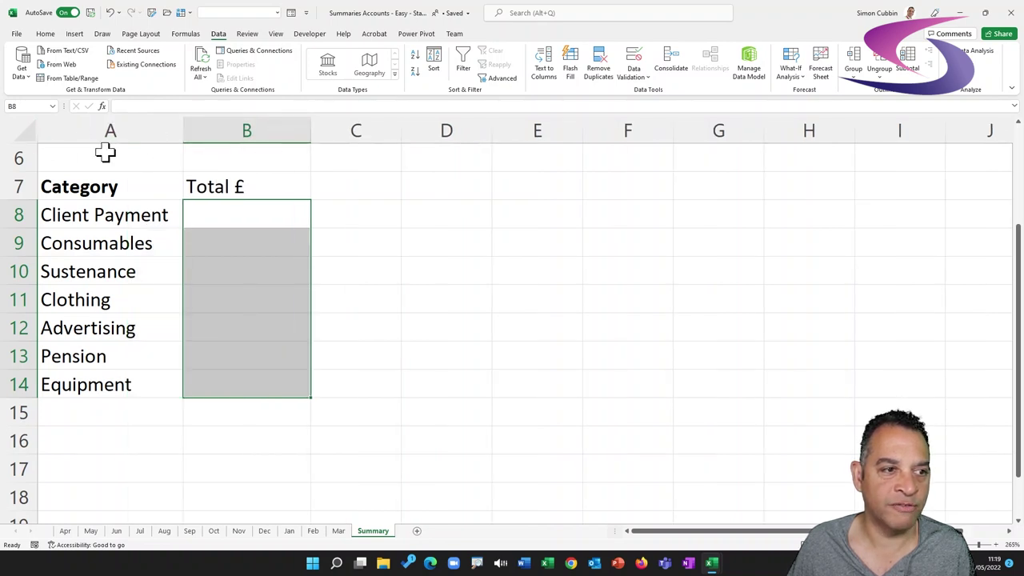
left_click_drag(146, 183, 139, 381)
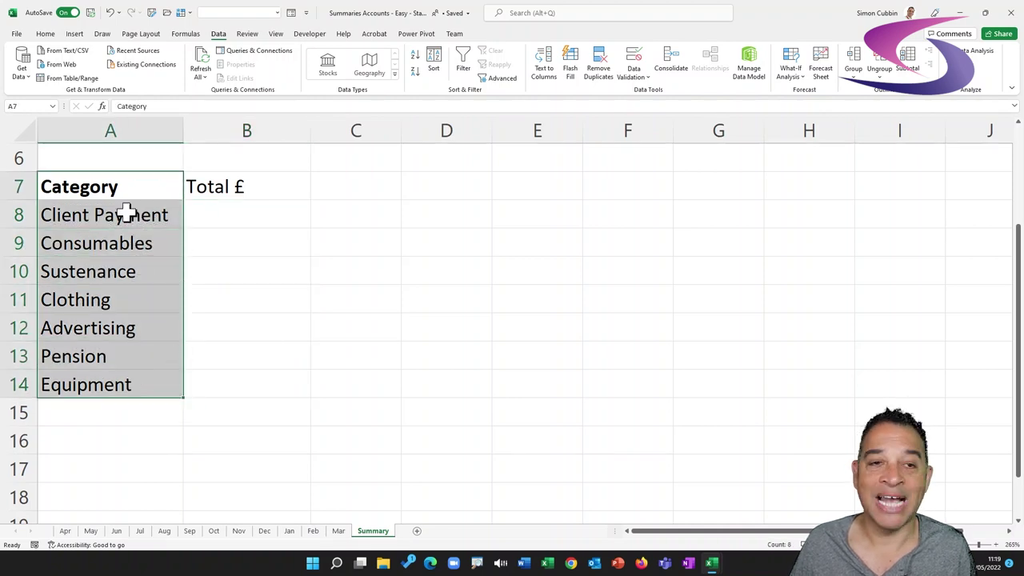
Total Client Payment in B8 with a SUM of cell O2 across the Apr to Mar sheets
left_click(252, 212)
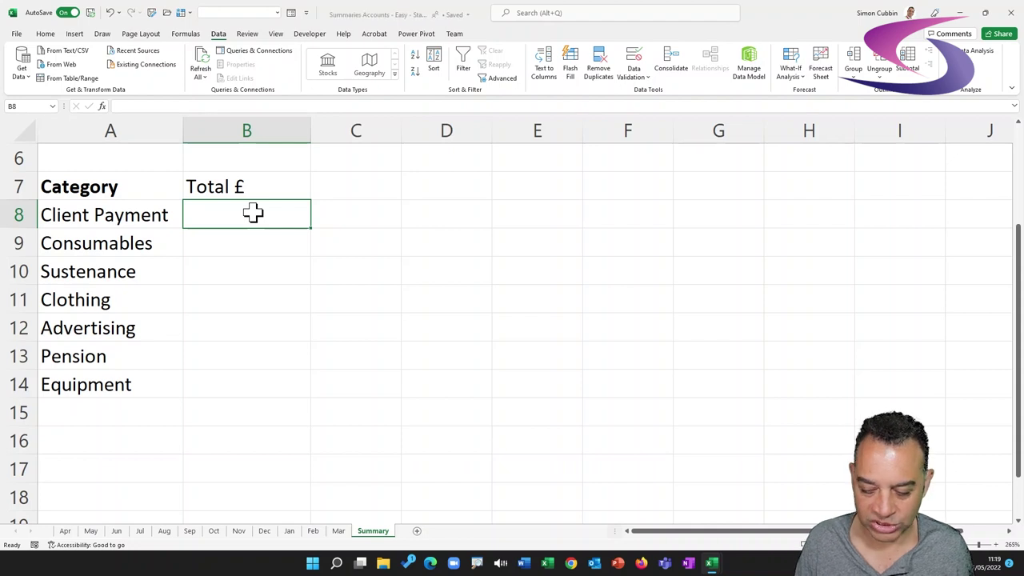
key("alt+equal")
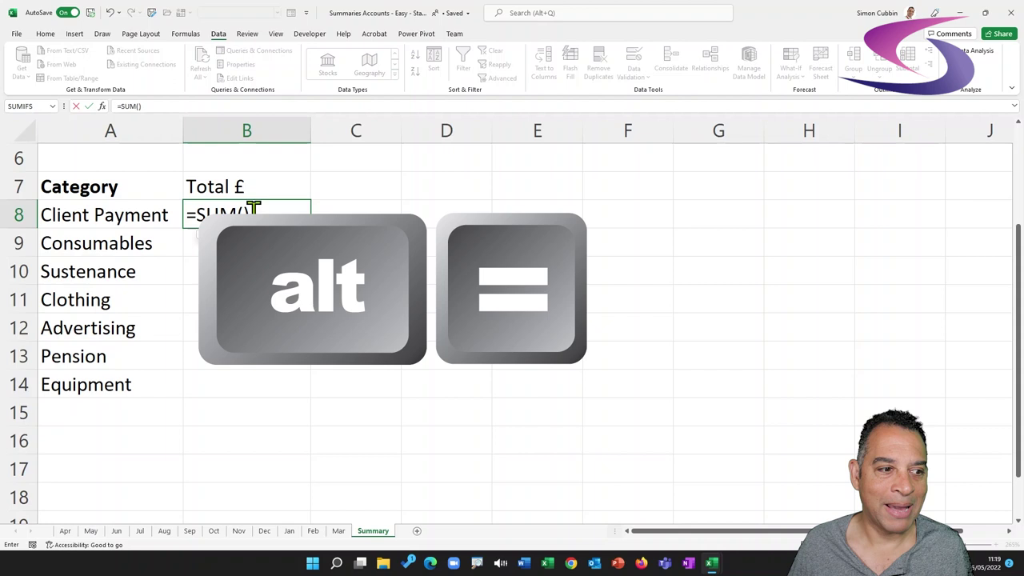
left_click(65, 531)
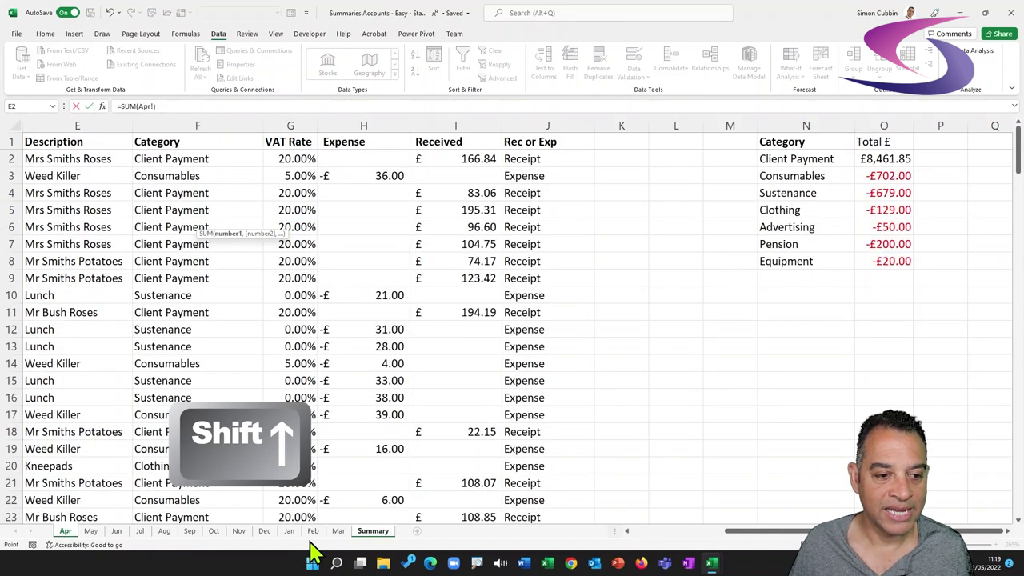
left_click(339, 532, "shift")
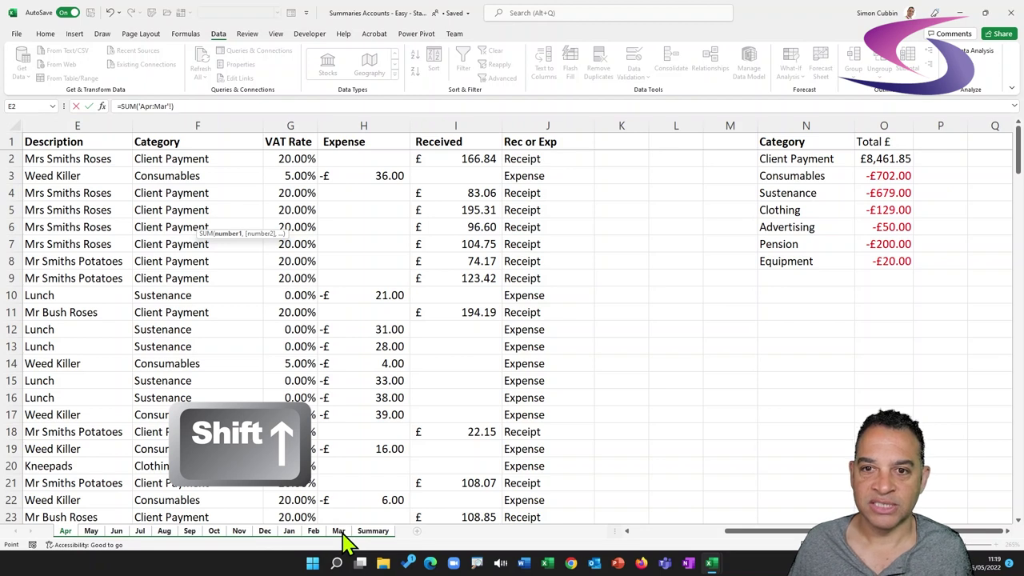
left_click(901, 158)
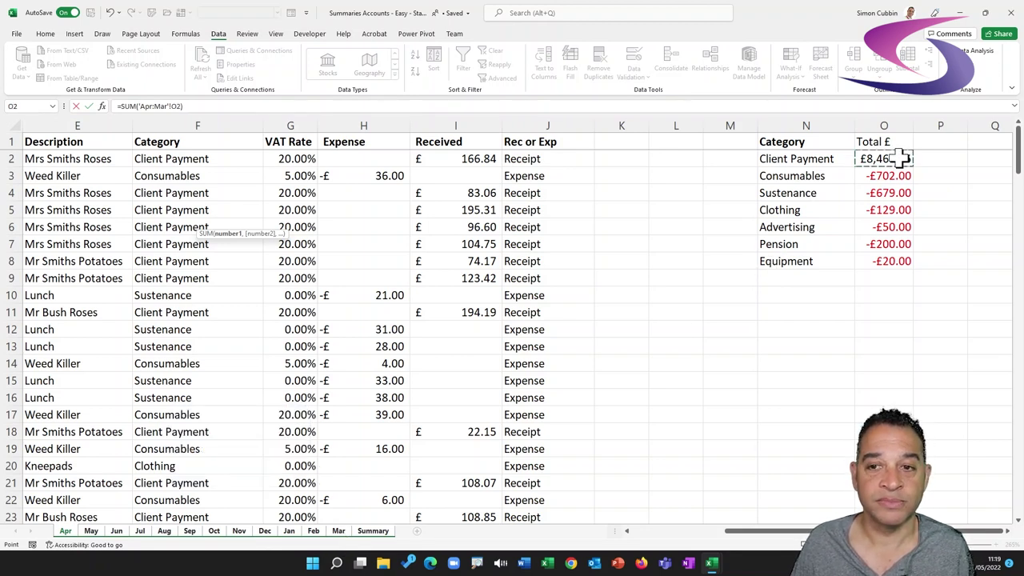
key("Return")
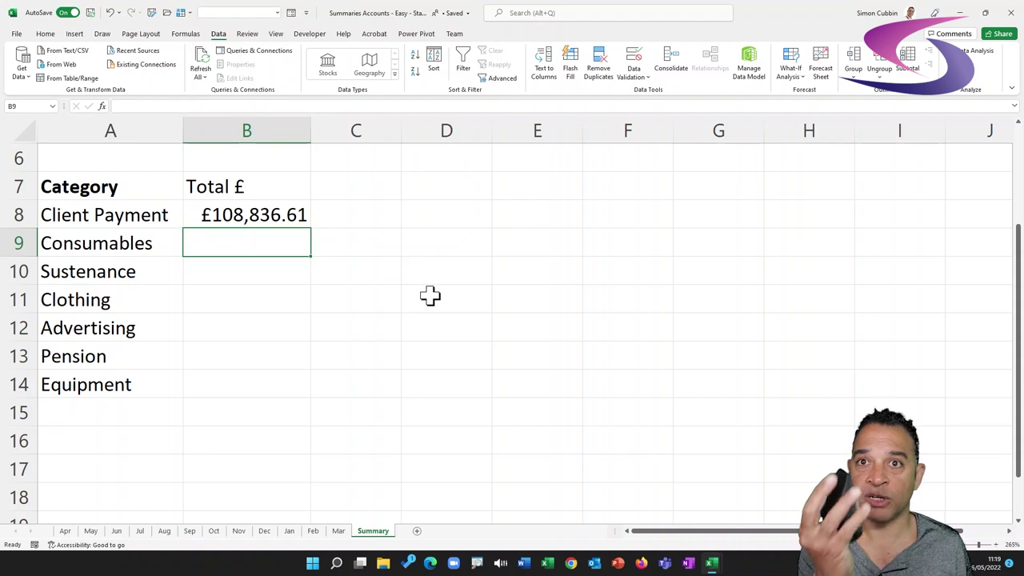
Compare the Client Payment total with the Receipts total, and fill the B8 formula down to the Equipment row
scroll(430, 296, "up", 2)
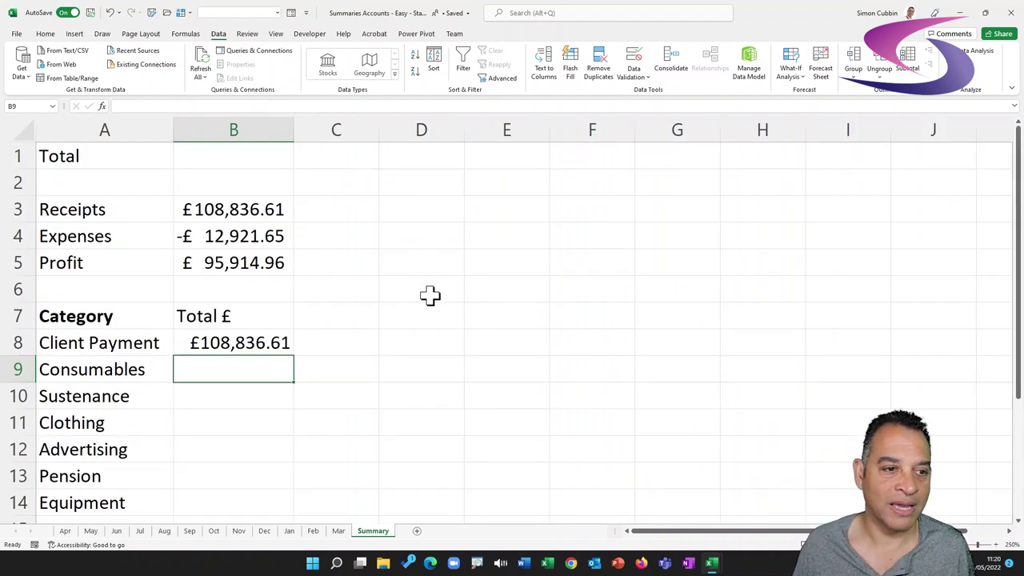
scroll(430, 296, "down", 3)
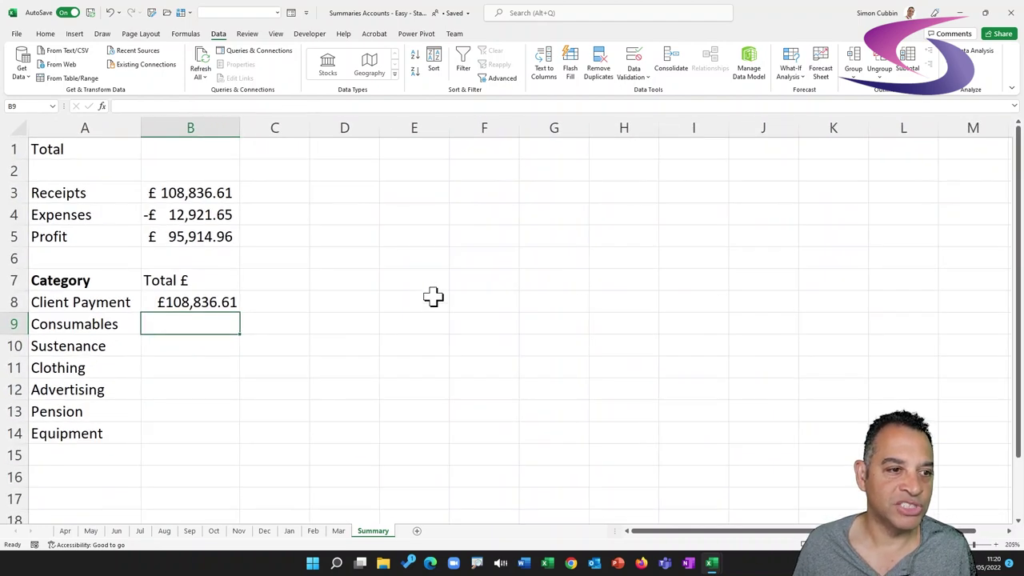
left_click(197, 304)
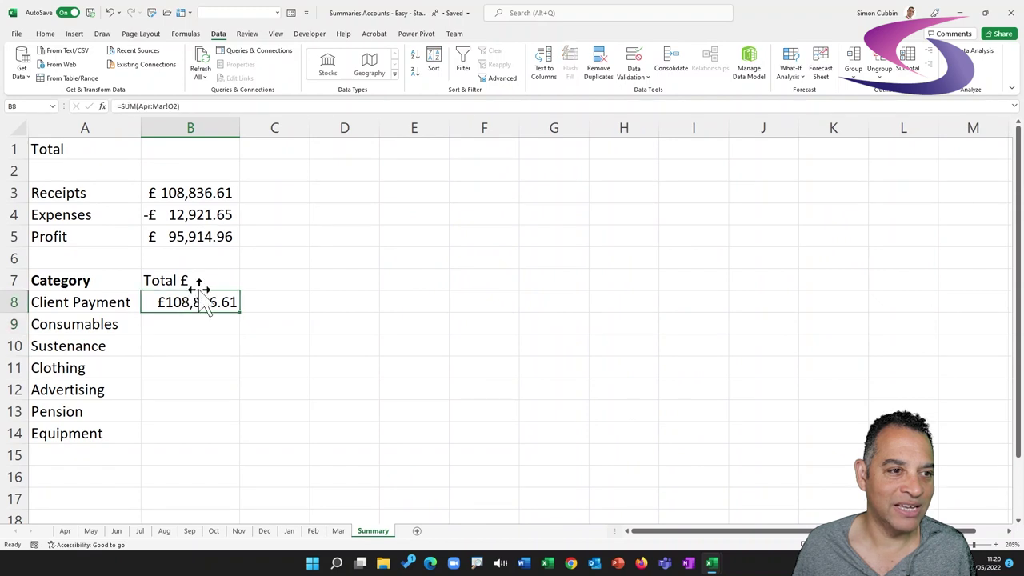
left_click(197, 191, "ctrl")
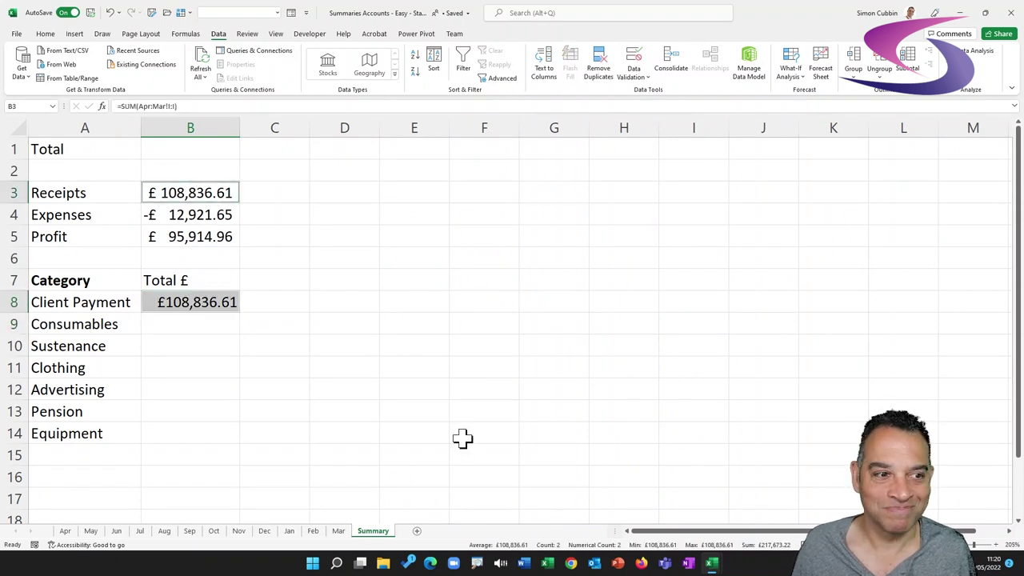
left_click(223, 305)
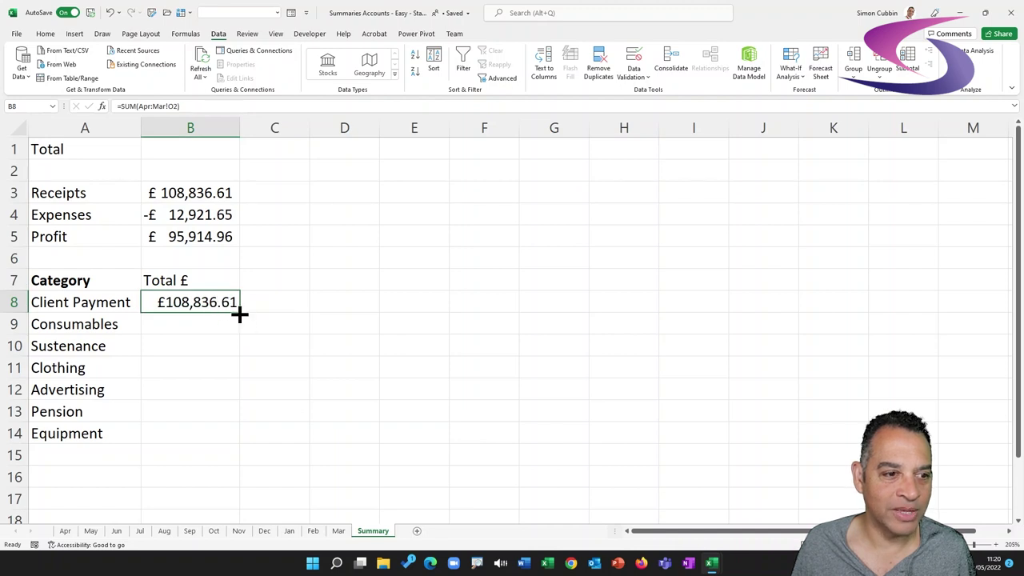
double_click(240, 315)
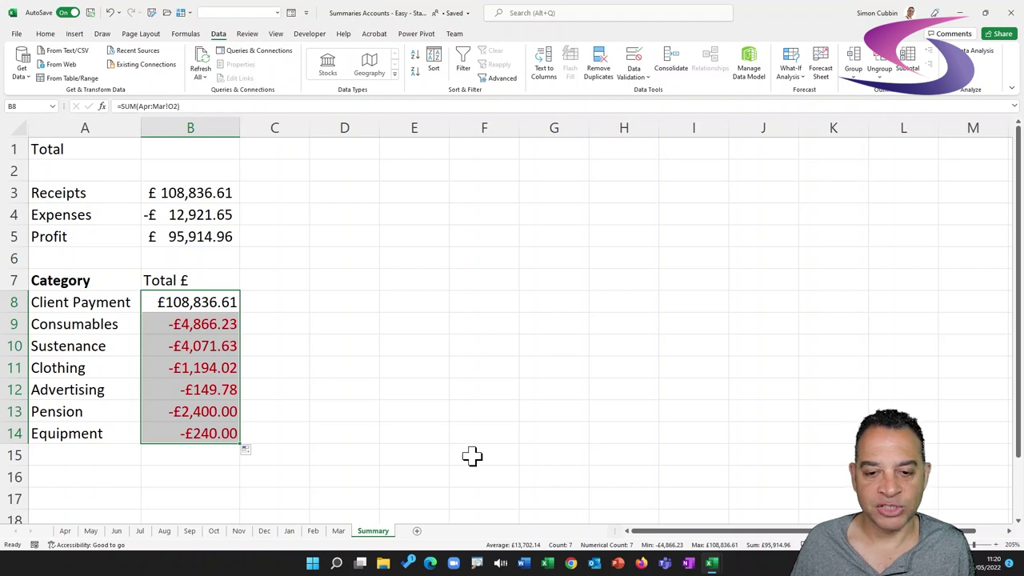
Examine the monthly Profit table in D3:E16 of the finished accounts workbook and return to the working file
mouse_move(711, 563)
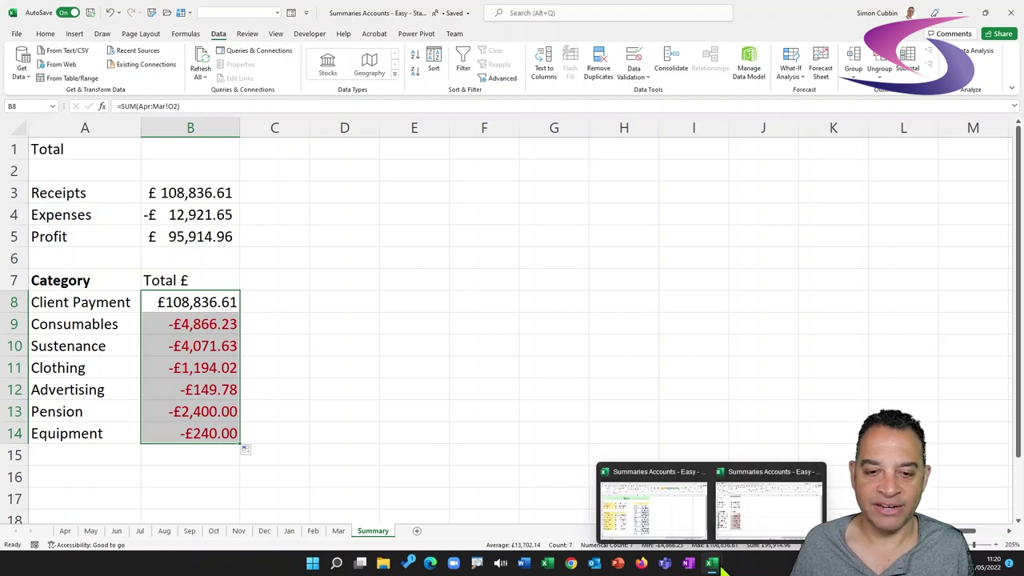
left_click(659, 520)
left_click_drag(340, 202, 439, 487)
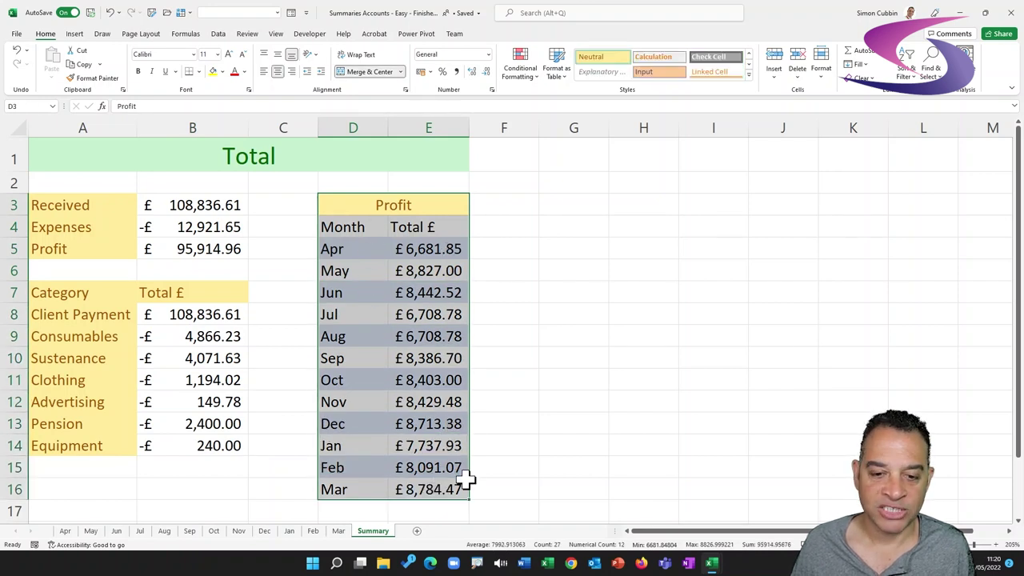
mouse_move(712, 562)
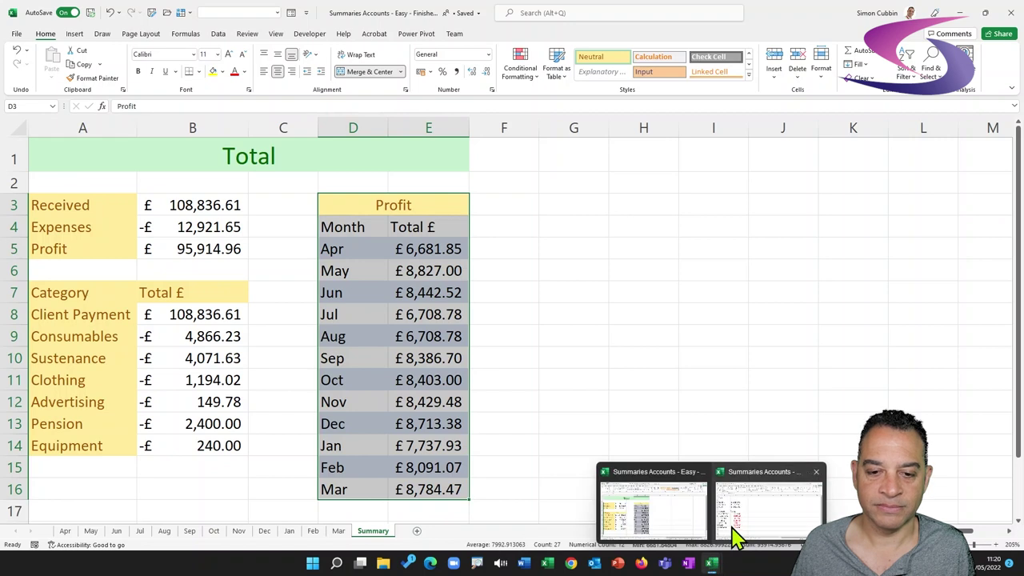
left_click(734, 536)
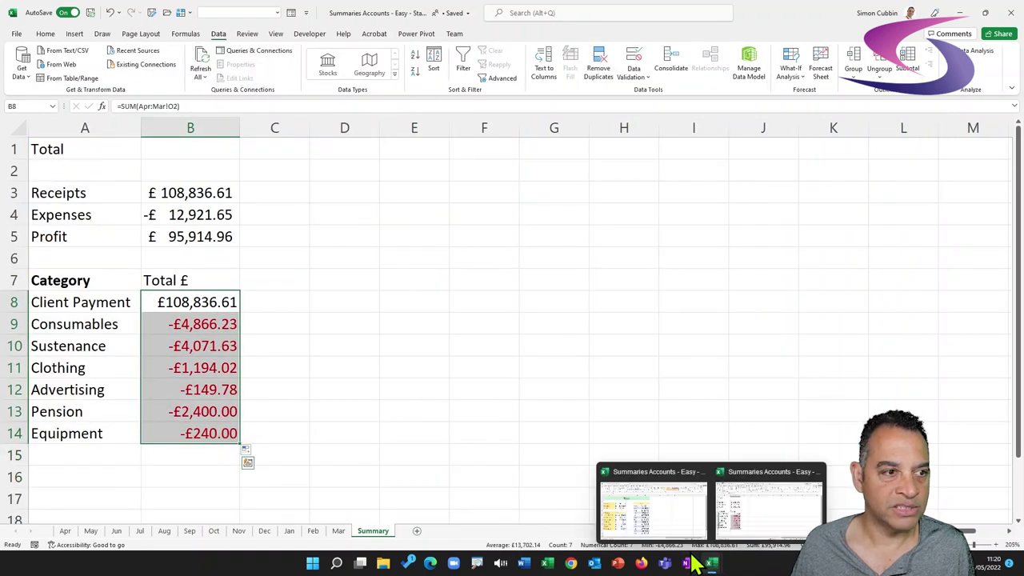
Enter Apr in D3 of the Summary sheet and fill the month series down to Mar in D14
left_click(343, 192)
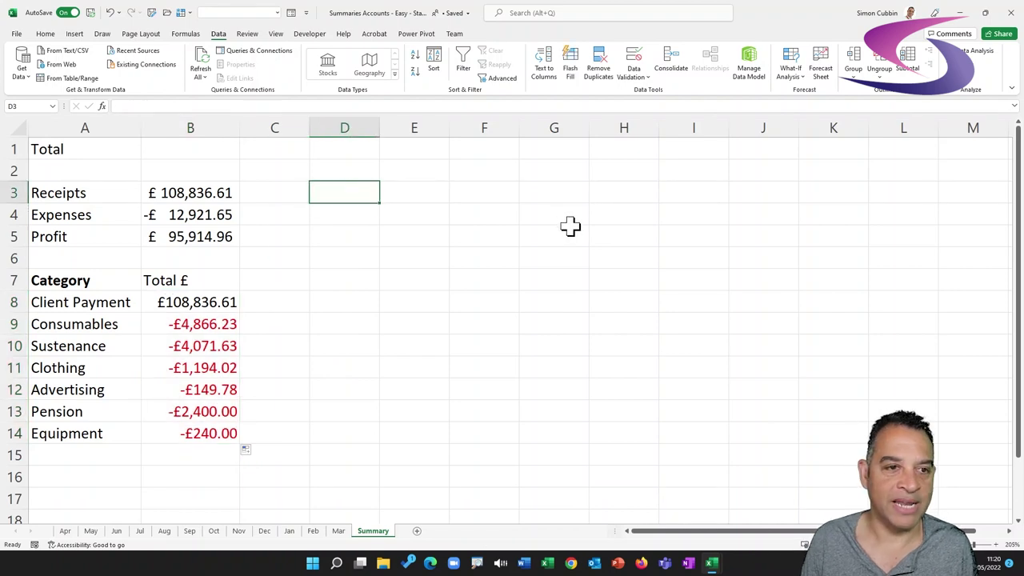
type("Apr")
key("Return")
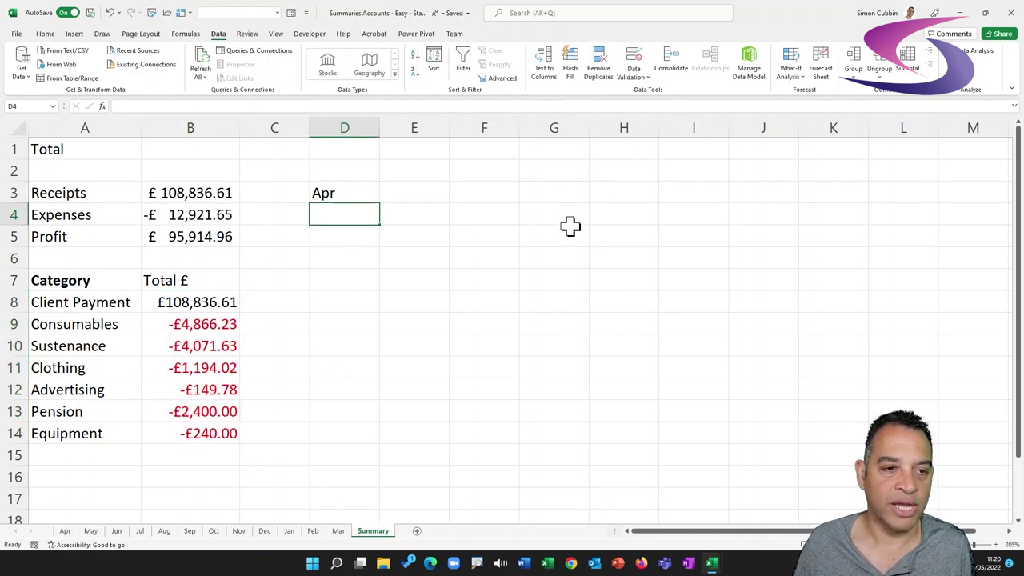
left_click(353, 194)
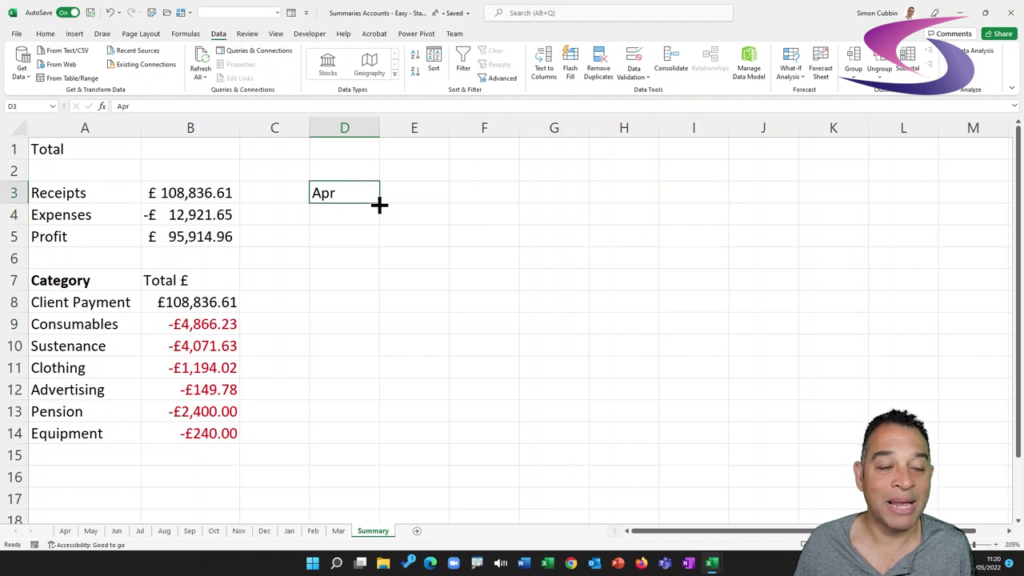
left_click_drag(380, 205, 379, 434)
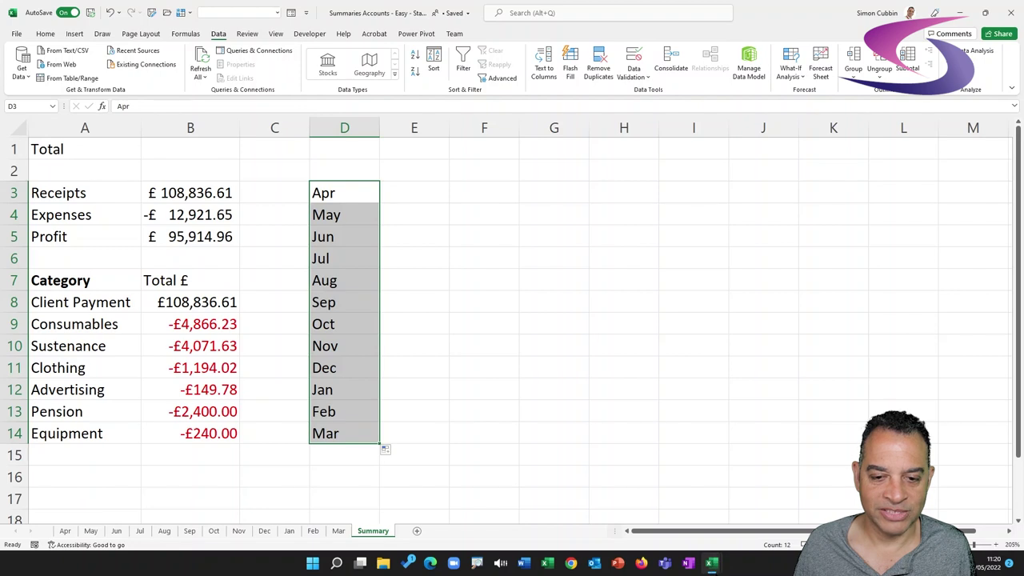
Check the Profit table layout in the finished accounts workbook and move the working file's Apr to Mar list down to D5:D16
mouse_move(711, 563)
left_click(656, 531)
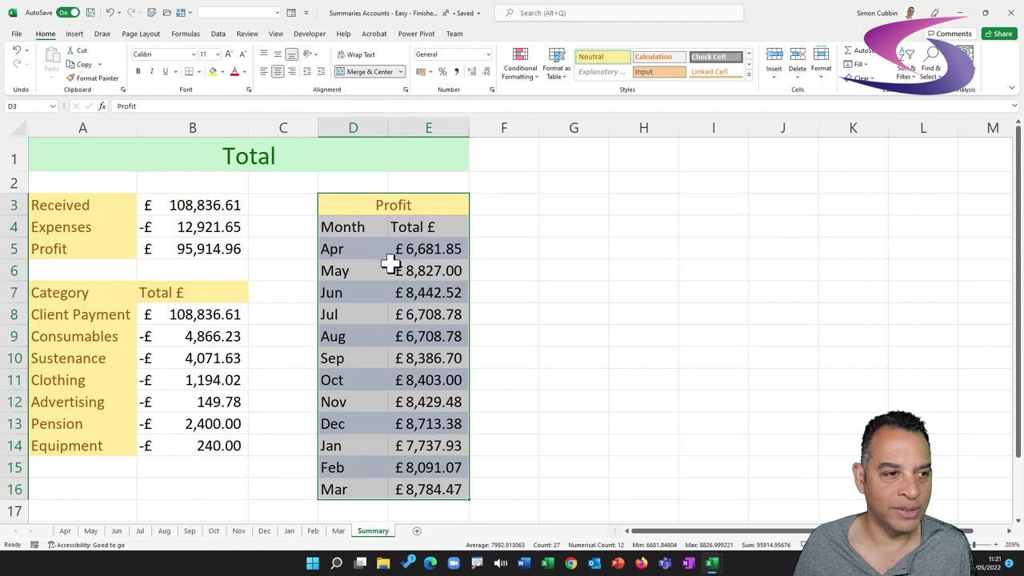
mouse_move(708, 558)
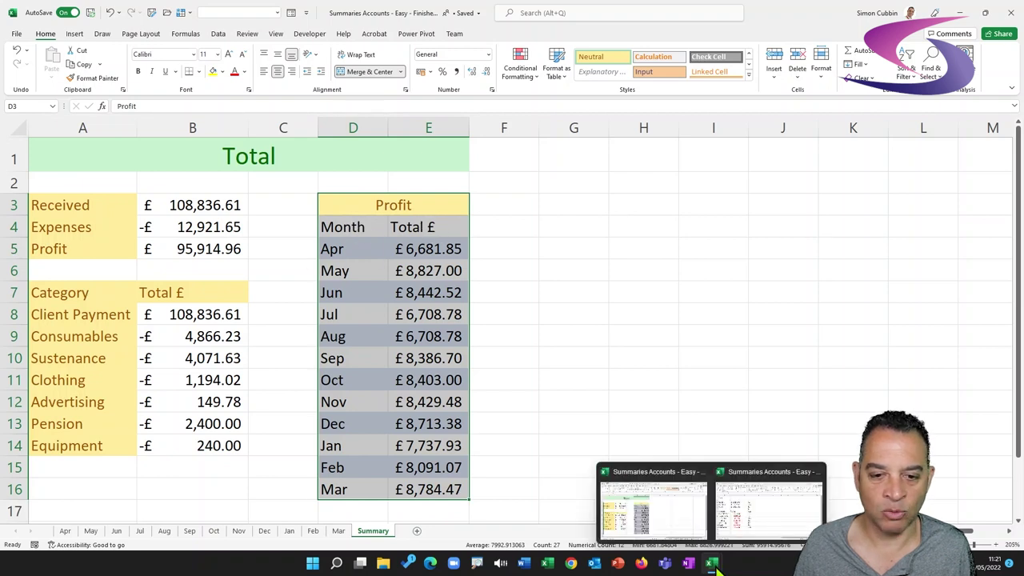
left_click(743, 521)
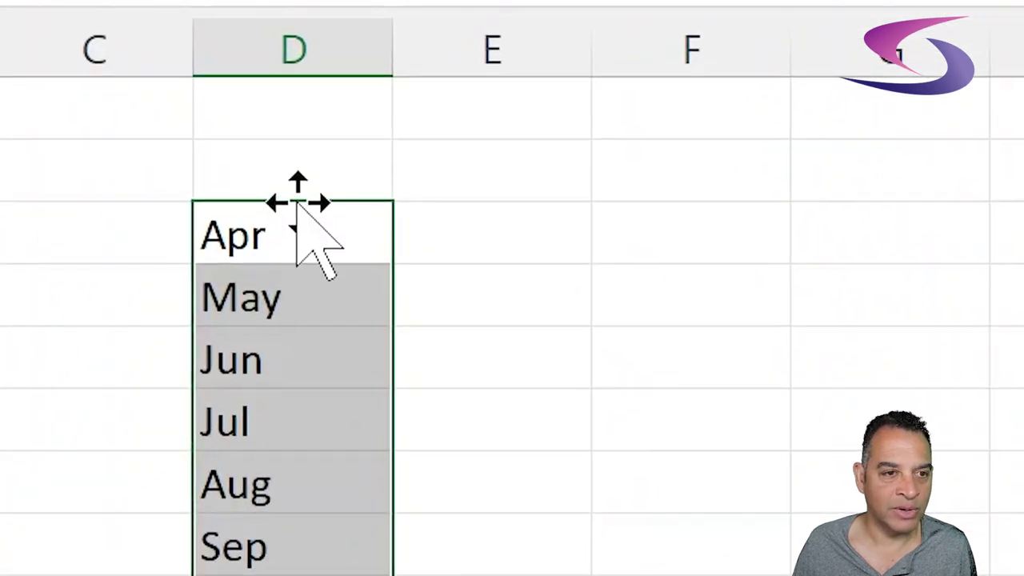
left_click_drag(297, 202, 296, 340)
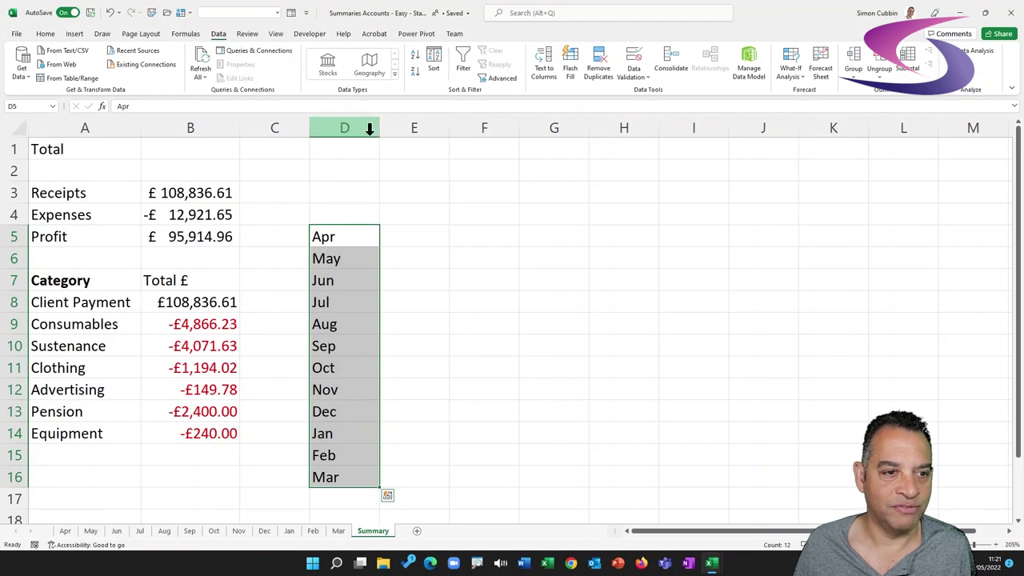
Enter the headings Month in D4 and Profit £ in E4 above the month list
left_click(336, 217)
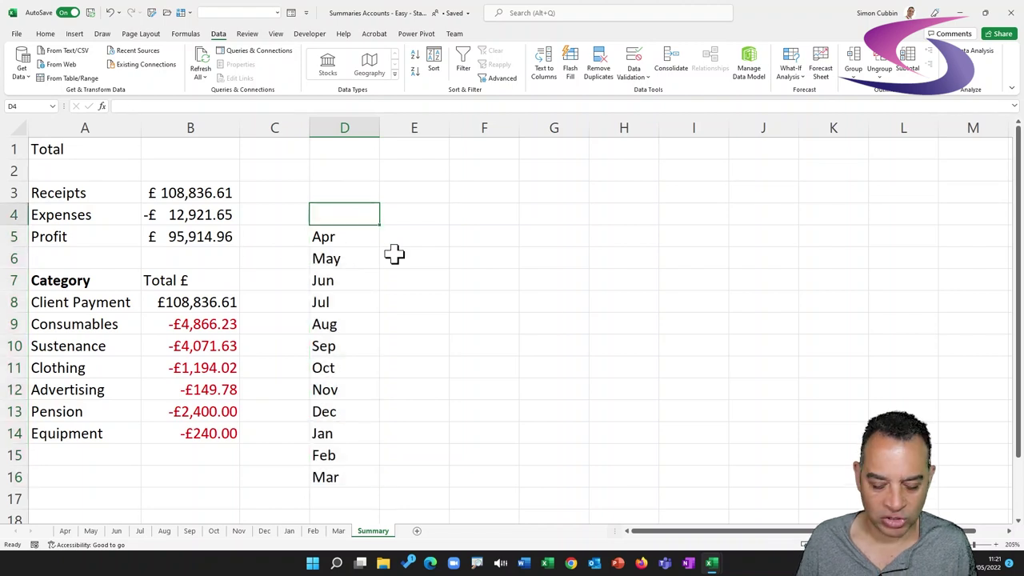
type("Month")
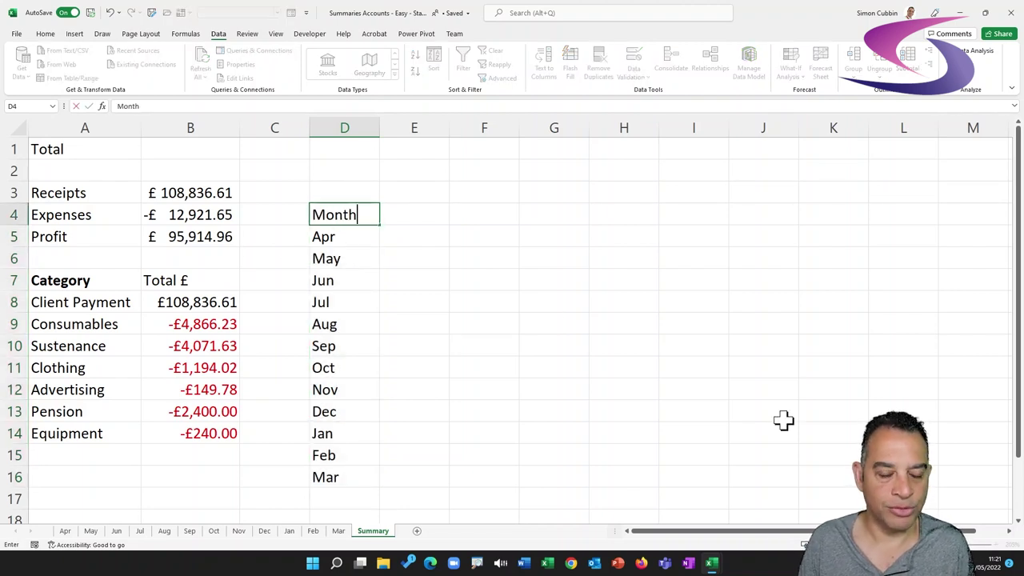
key("Tab")
type("P")
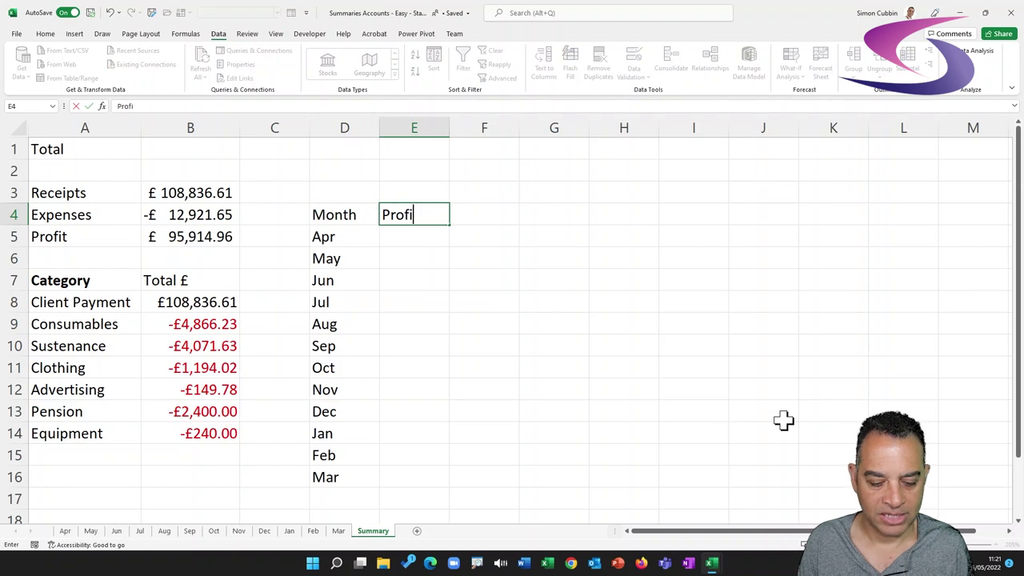
type("rofit £")
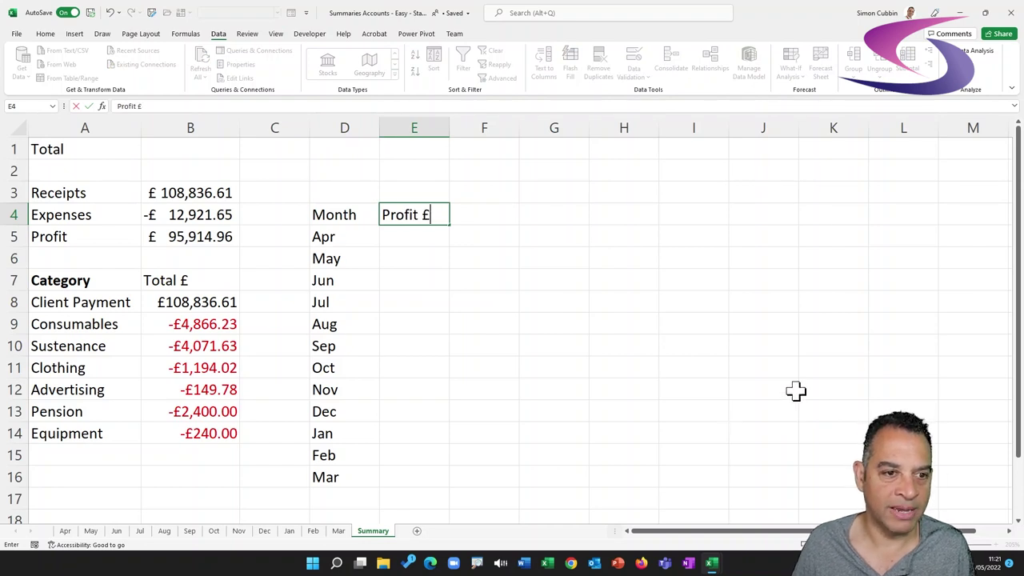
left_click(511, 343)
Total the Apr profit in E5 with a SUM of the Expense and Received columns H:I on the Apr sheet
left_click(411, 240)
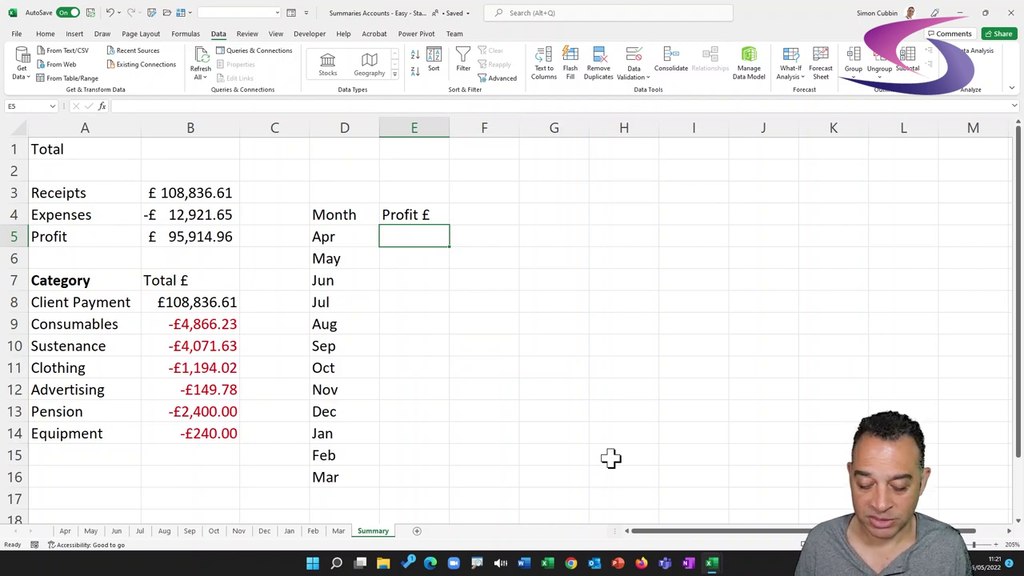
key("alt")
key("alt+=")
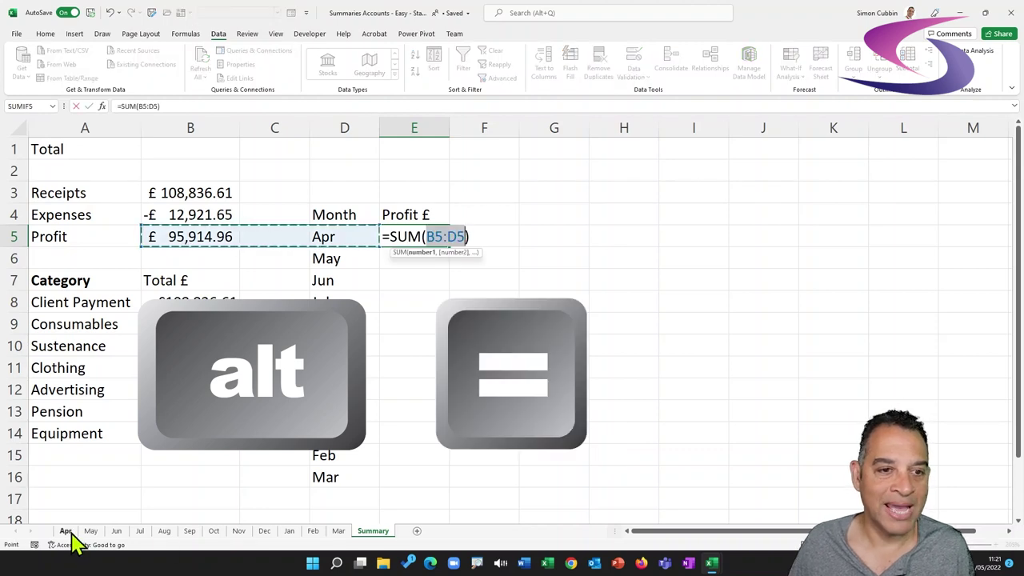
left_click(67, 531)
left_click(333, 120)
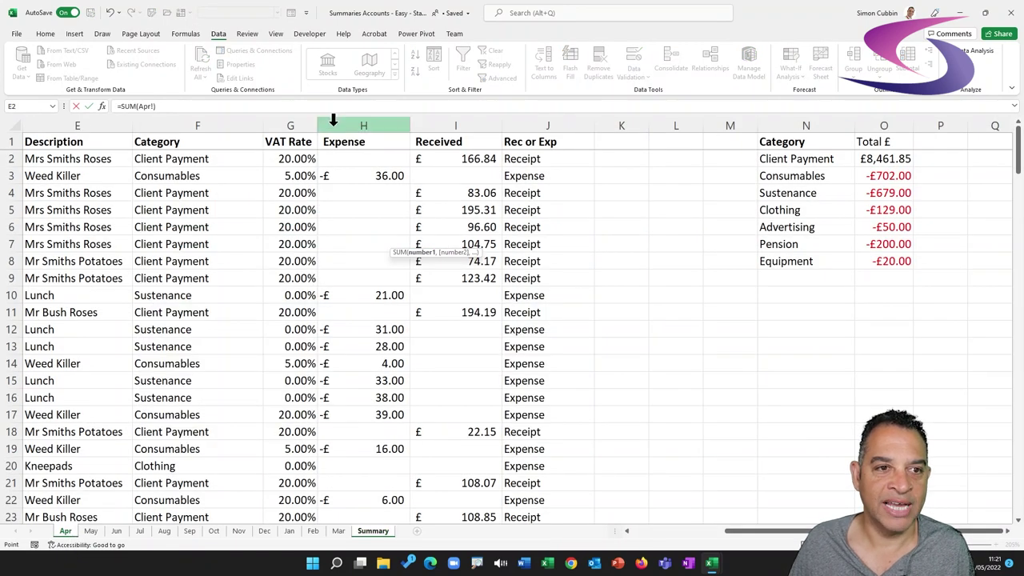
left_click_drag(357, 118, 464, 113)
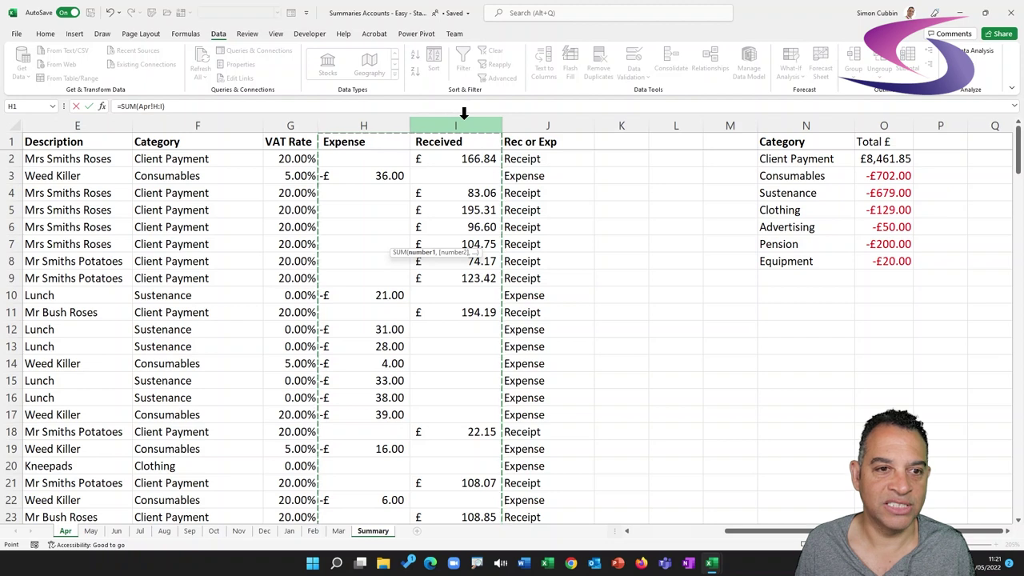
key("Return")
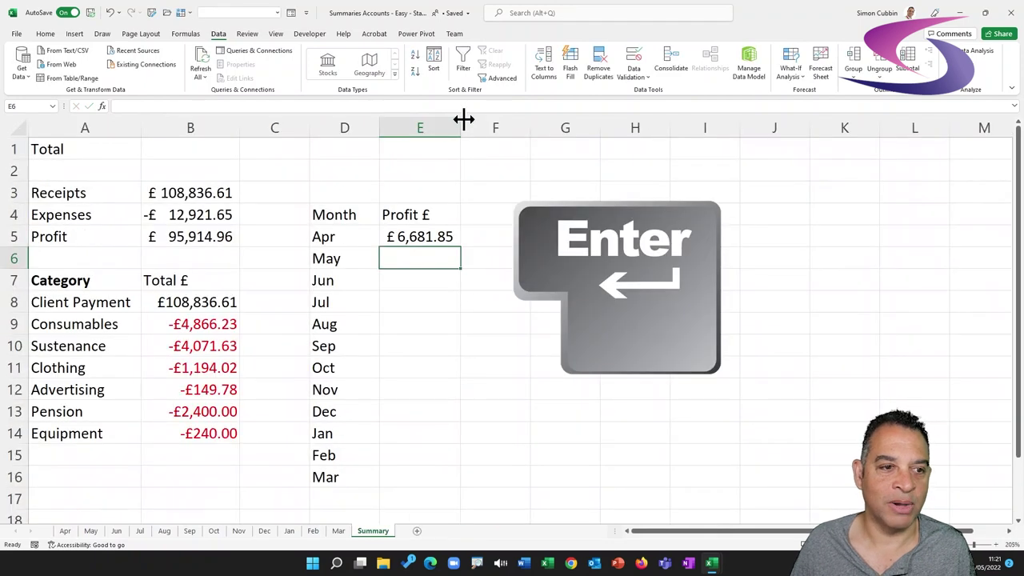
left_click(446, 236)
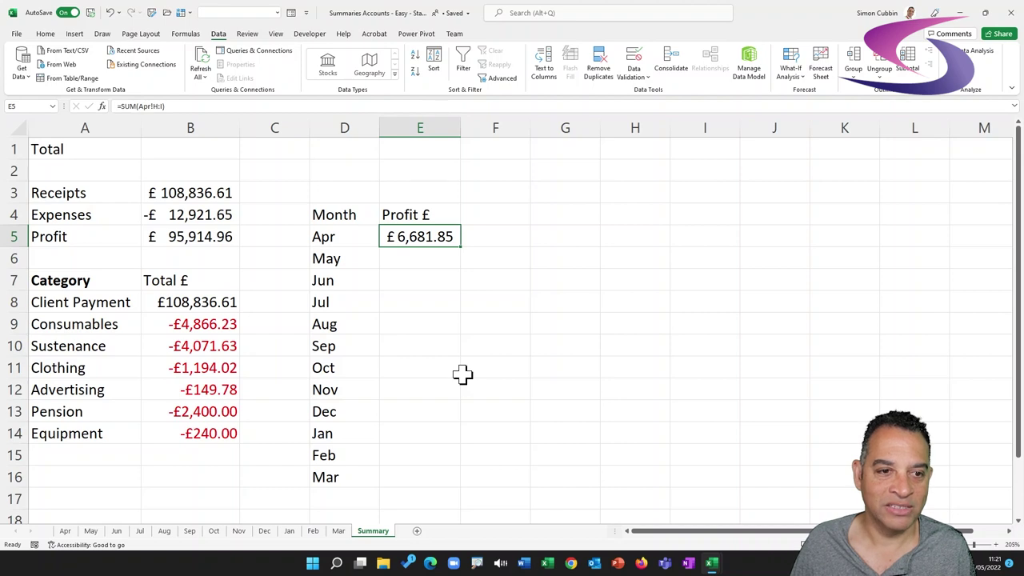
Total the May profit in E6 with a SUM of the Expense and Received columns on the May sheet
left_click(423, 259)
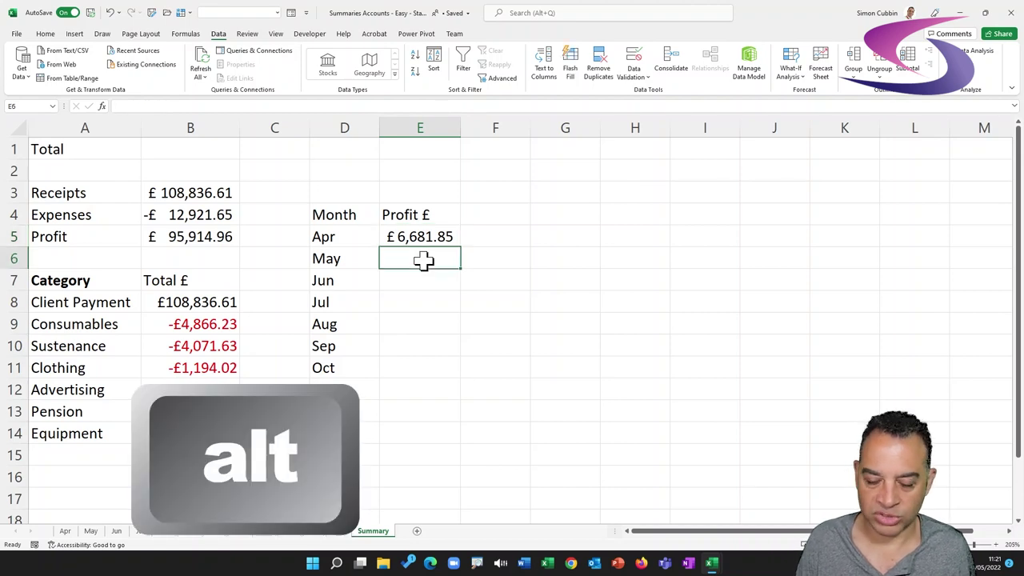
key("alt+equal")
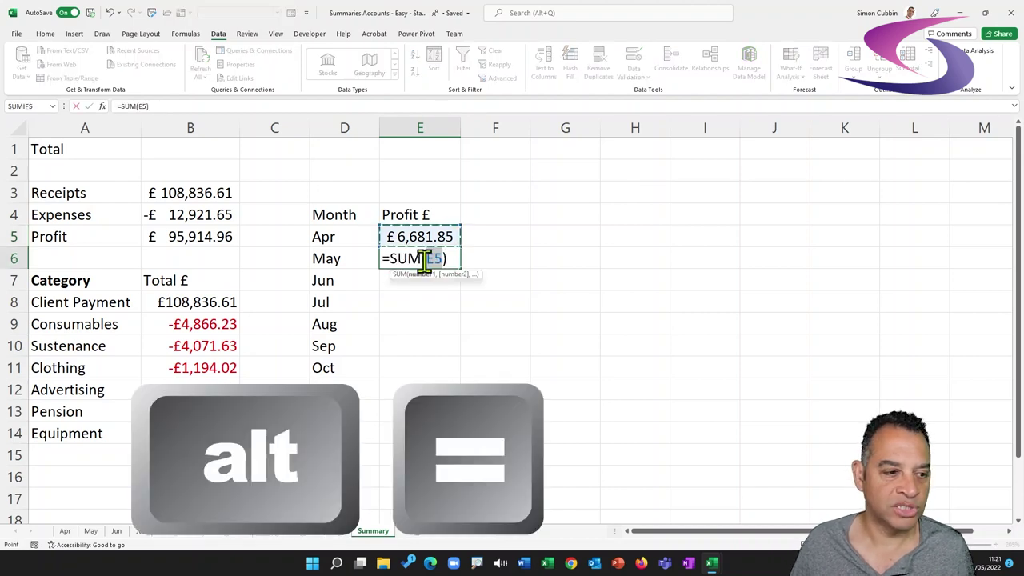
left_click(92, 531)
left_click_drag(496, 121, 589, 121)
key("Return")
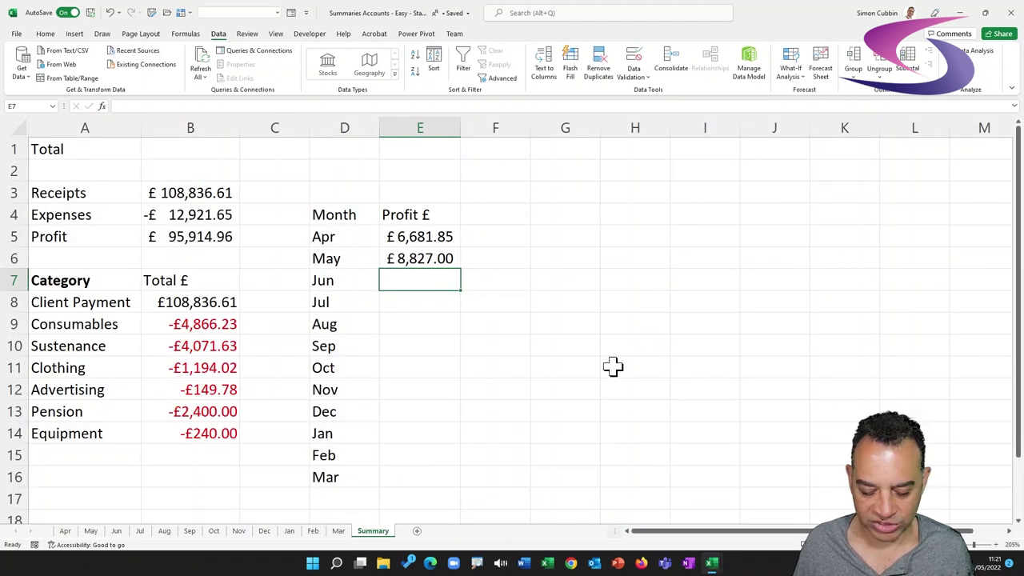
Total the Jun profit in E7 with a SUM of columns H:I on the Jun sheet
key("alt+equal")
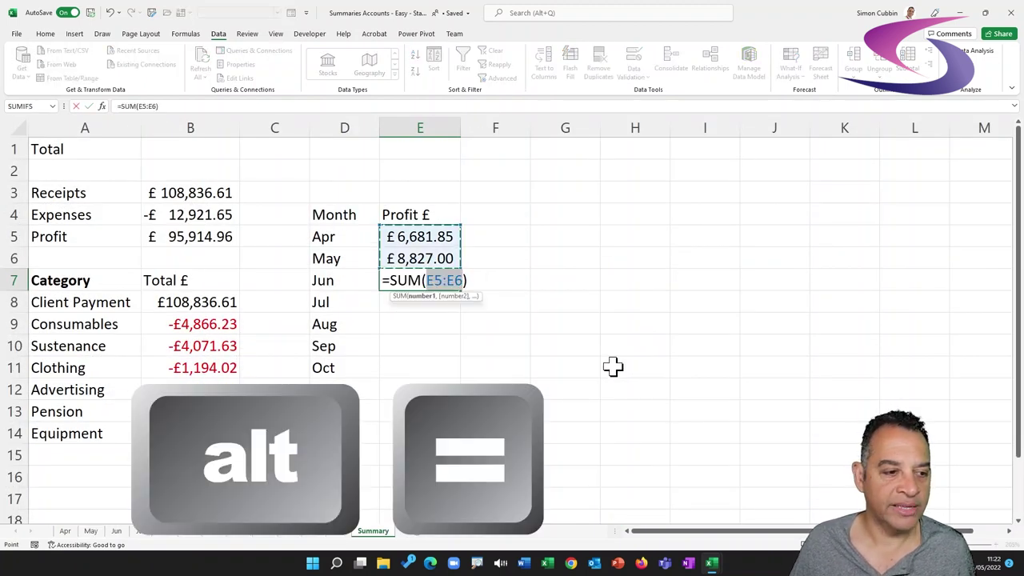
left_click(116, 530)
left_click(526, 123)
left_click_drag(525, 122, 562, 120)
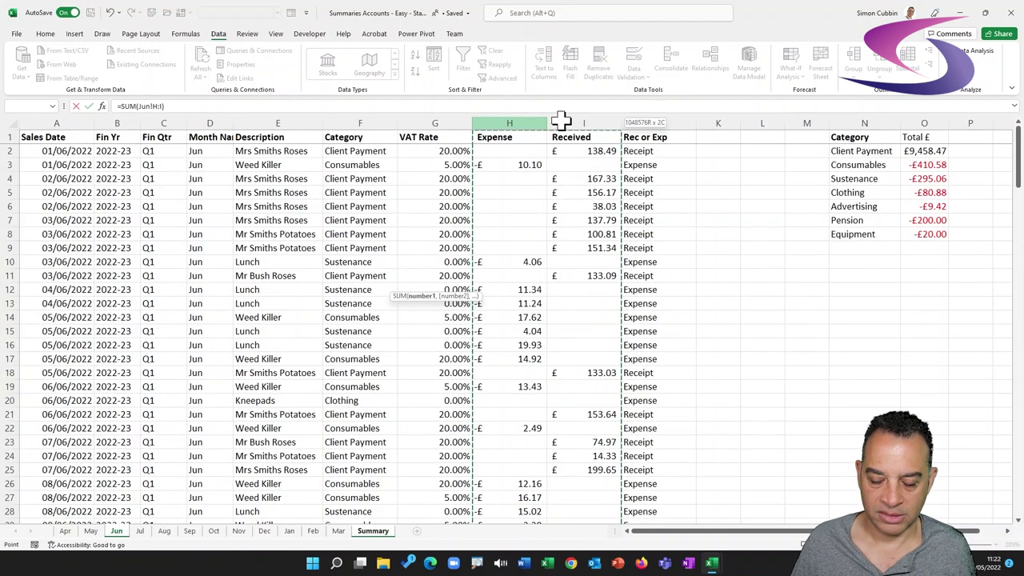
key("Return")
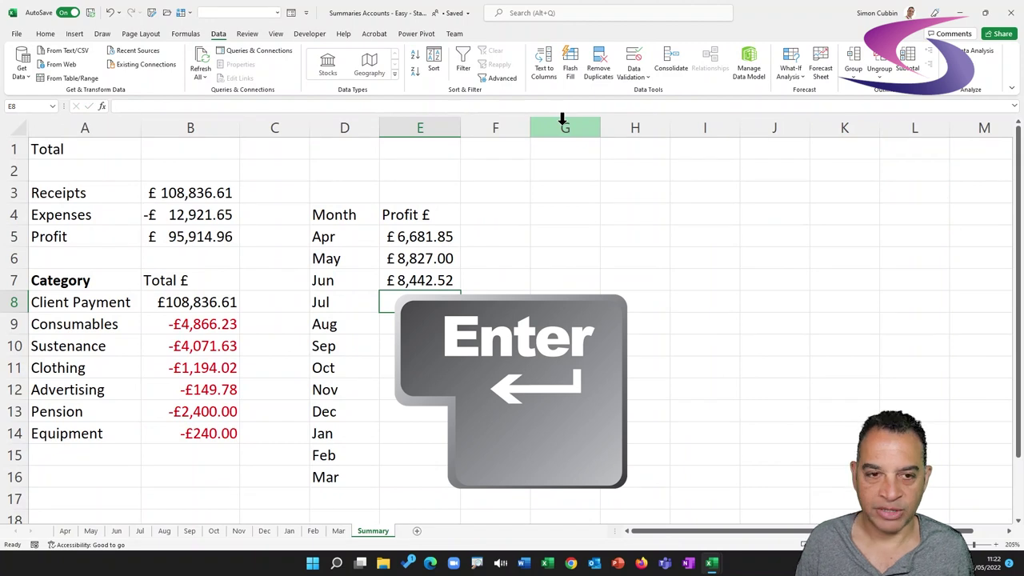
Total the Jul profit in E8 with a SUM of the Expense and Received columns on the Jul sheet
key("alt+equal")
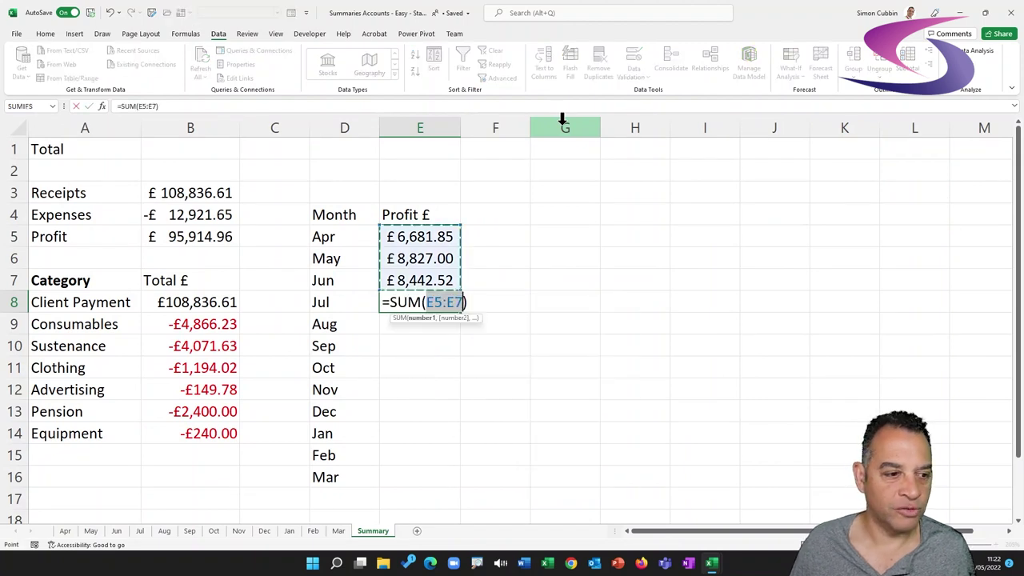
left_click(141, 532)
left_click(508, 120)
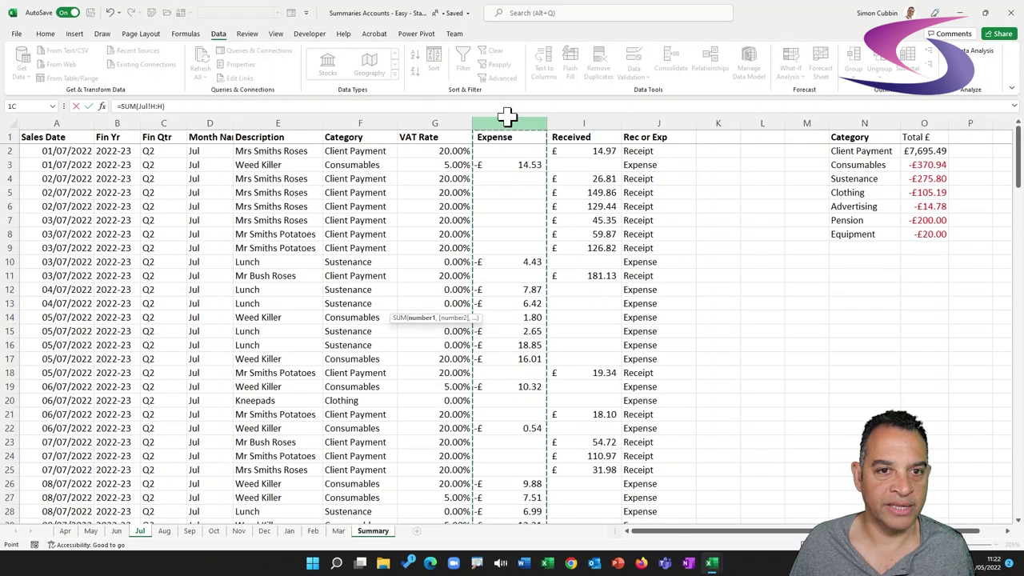
left_click_drag(508, 118, 584, 115)
key("Return")
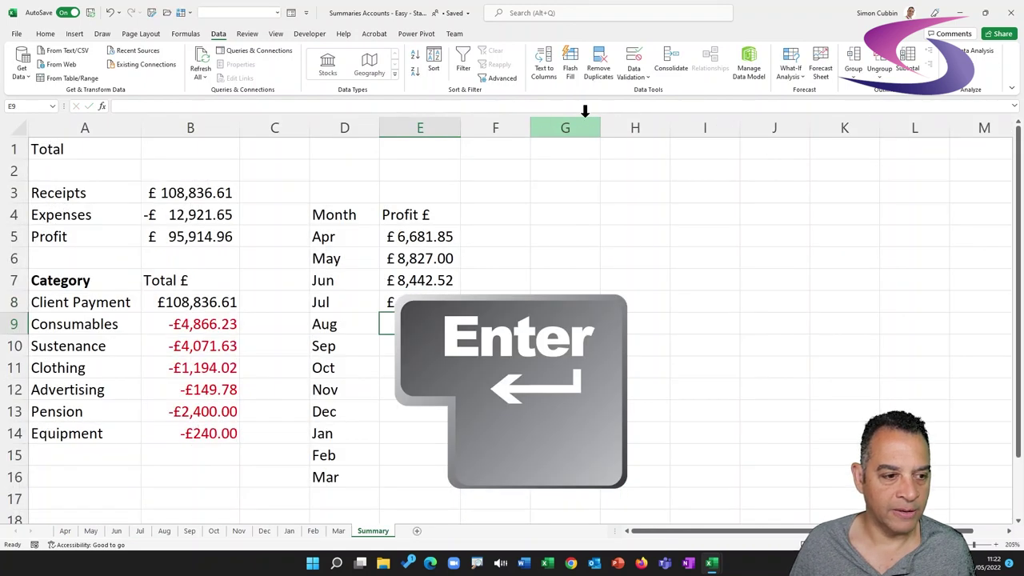
Total the Aug profit in E9 of the Summary sheet with a SUM of columns H:I on the Aug sheet
left_click(166, 533)
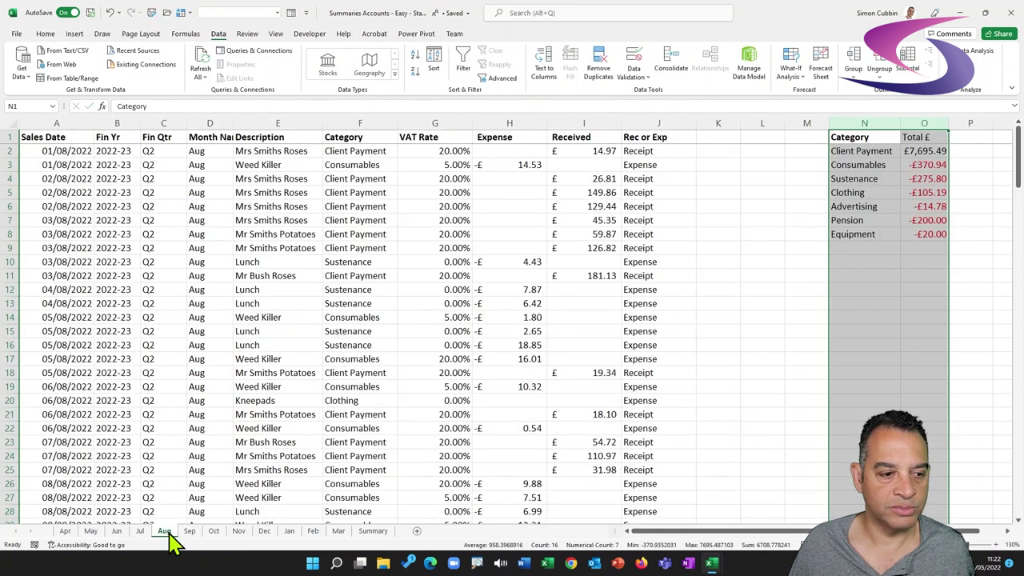
left_click(373, 531)
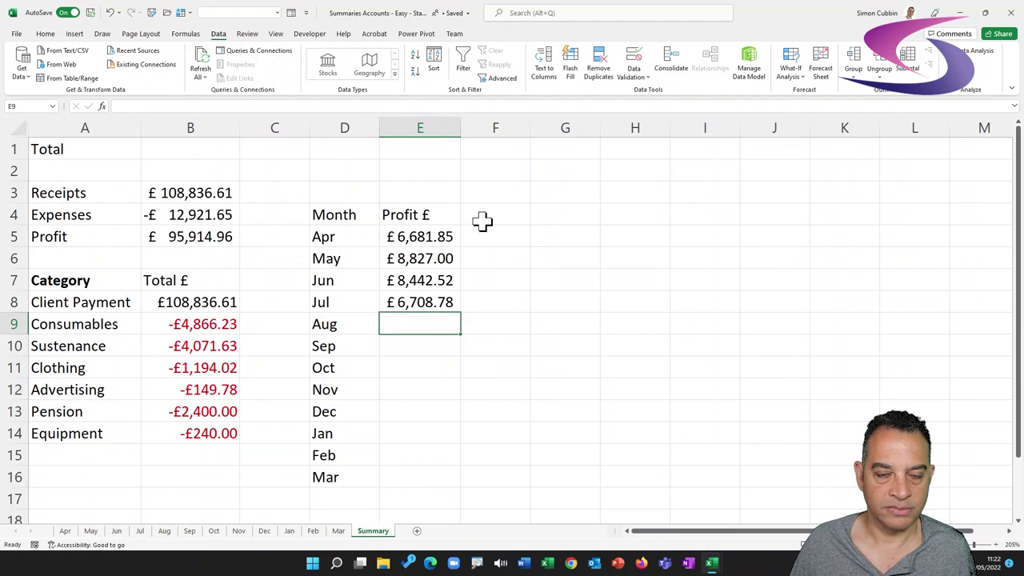
key("alt+equal")
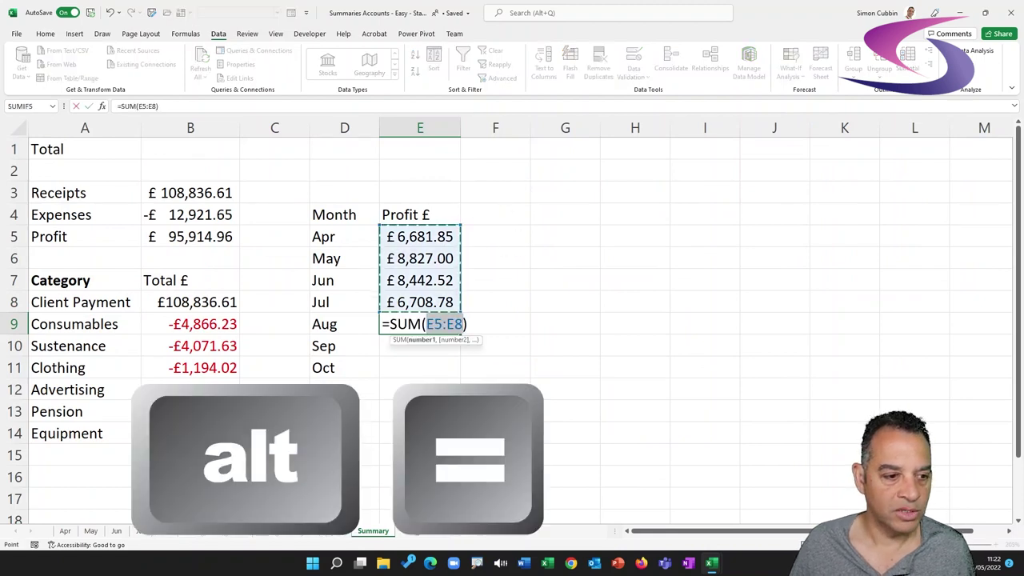
left_click(165, 533)
left_click_drag(521, 122, 565, 124)
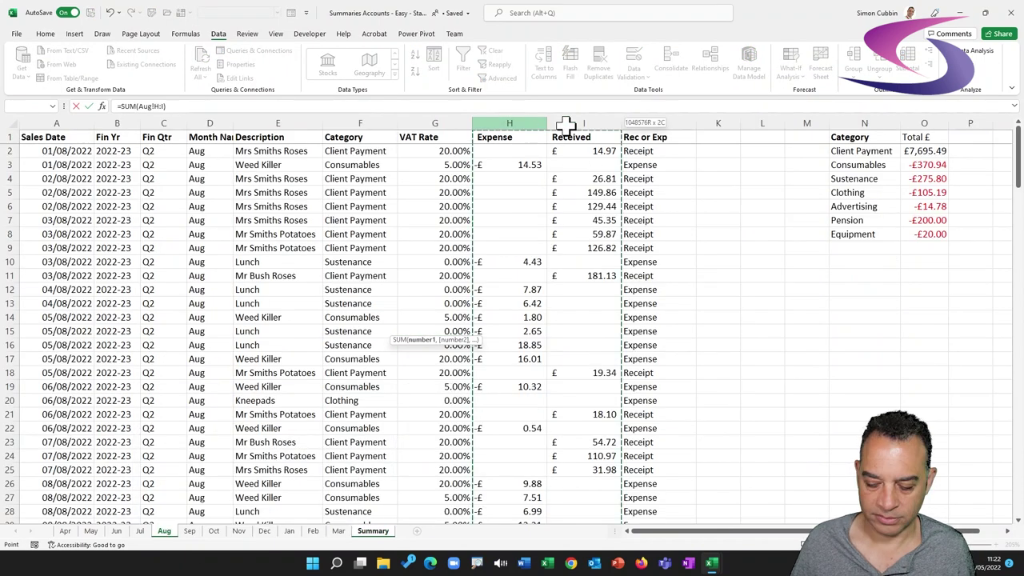
key("Return")
Total the Sep profit in E10 with a SUM of columns H:I on the Sep sheet
key("alt+equal")
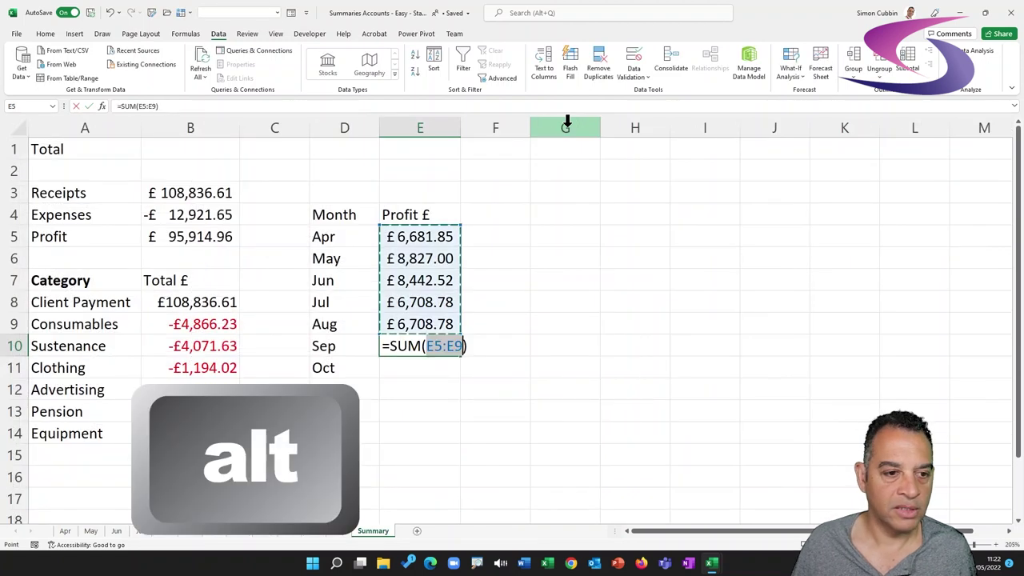
left_click(190, 530)
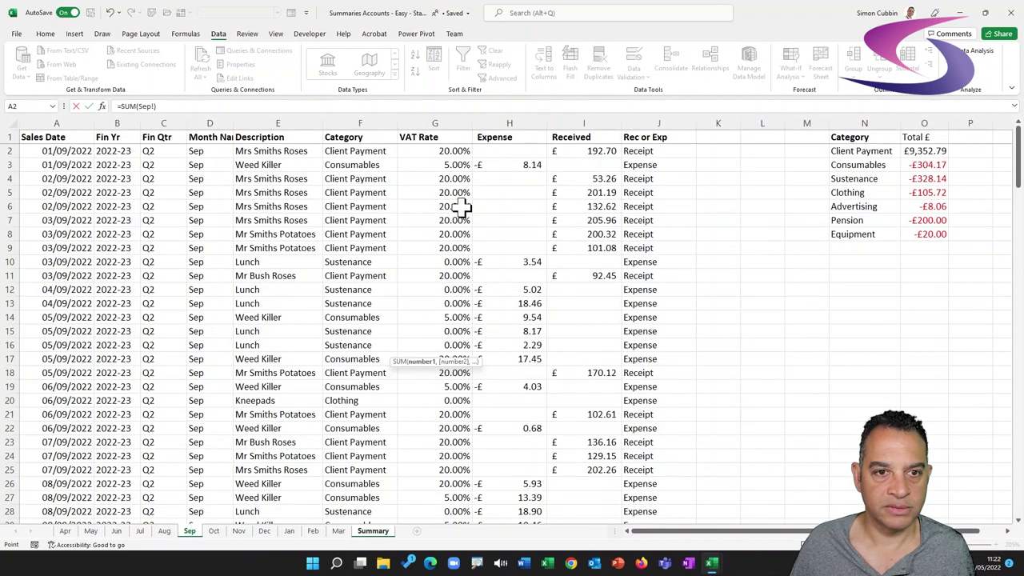
left_click_drag(505, 122, 564, 119)
key("Return")
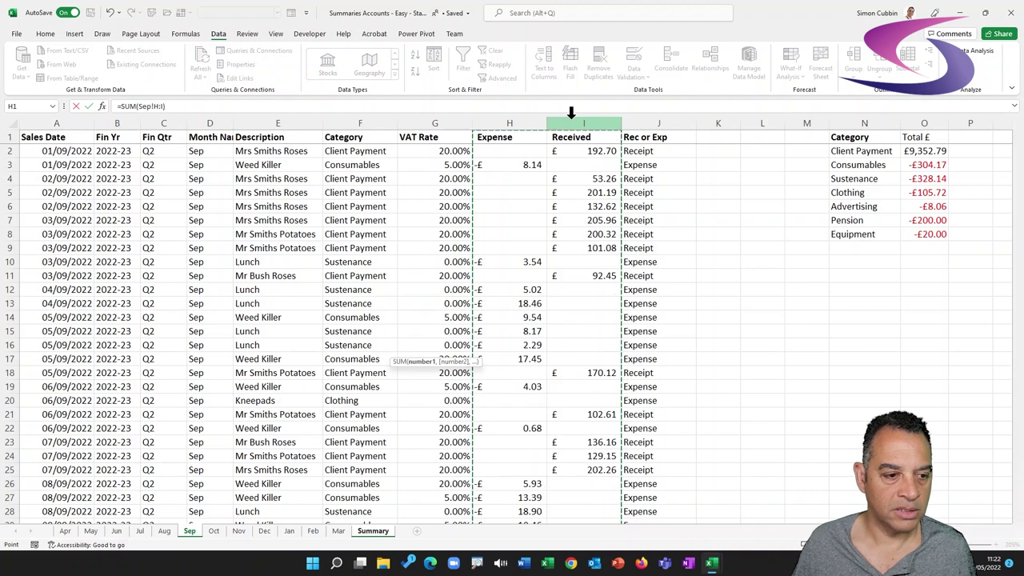
Total the Oct profit in E11 with a SUM of columns H:I on the Oct sheet
key("alt")
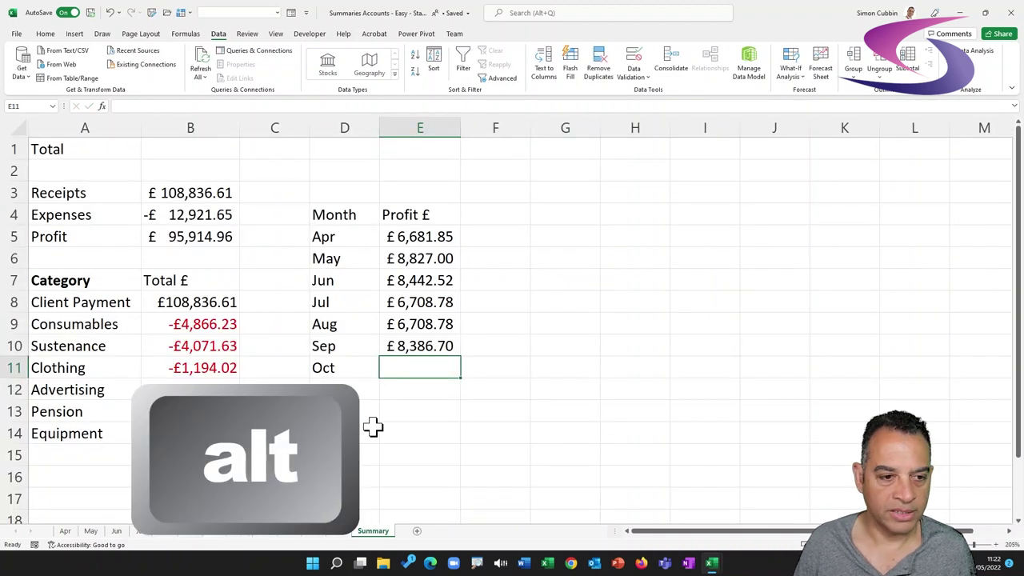
key("alt+equal")
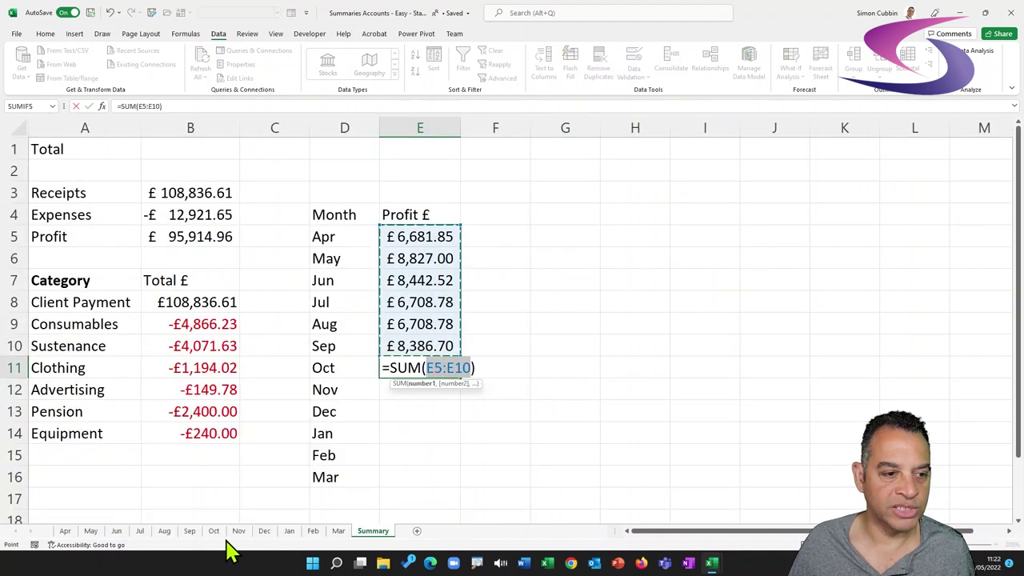
left_click(214, 531)
left_click_drag(515, 122, 565, 121)
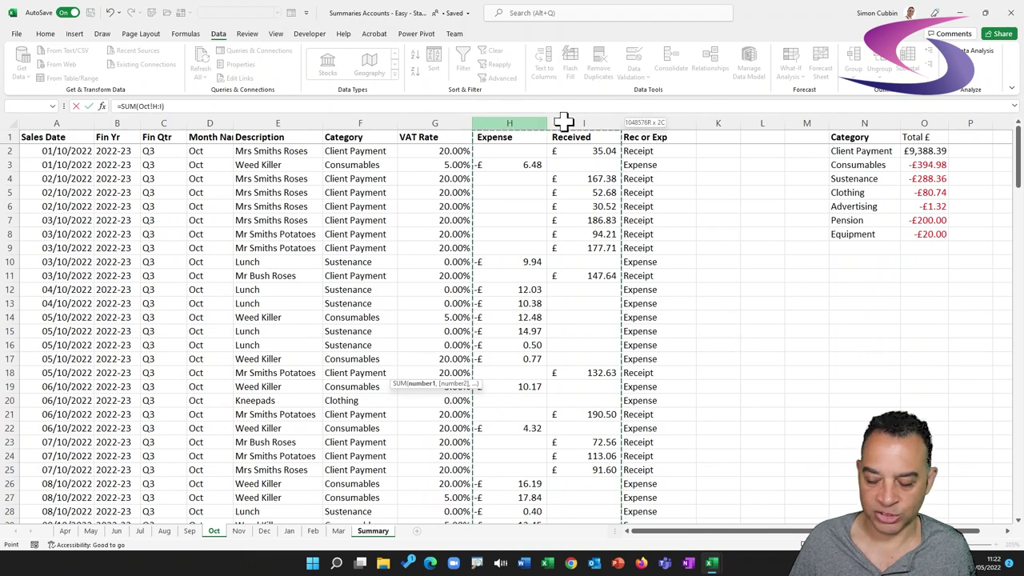
key("Return")
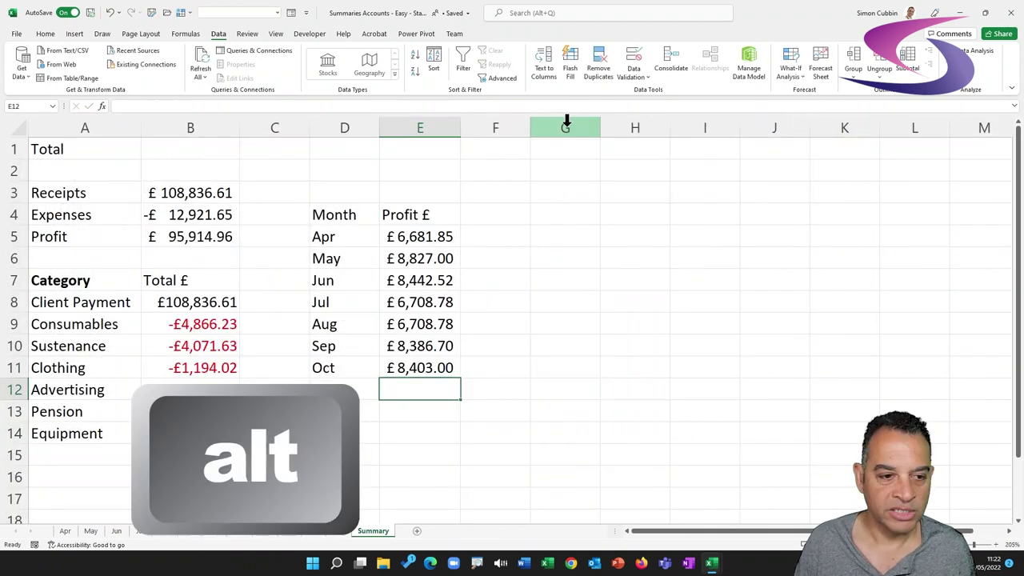
Total the Nov profit in E12 with a SUM of columns H:I on the Nov sheet
key("alt+equal")
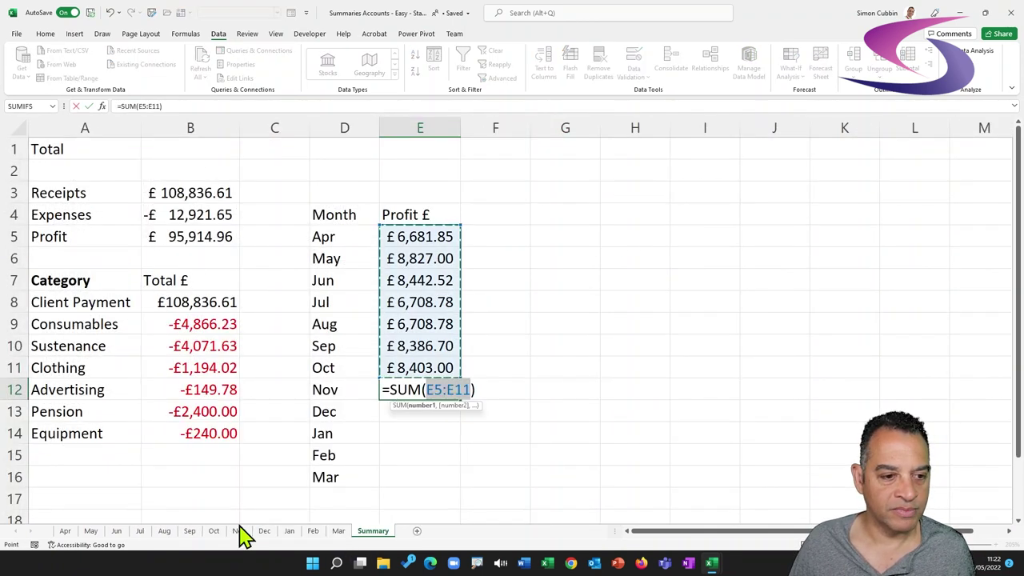
left_click(238, 531)
left_click_drag(500, 122, 581, 117)
key("Return")
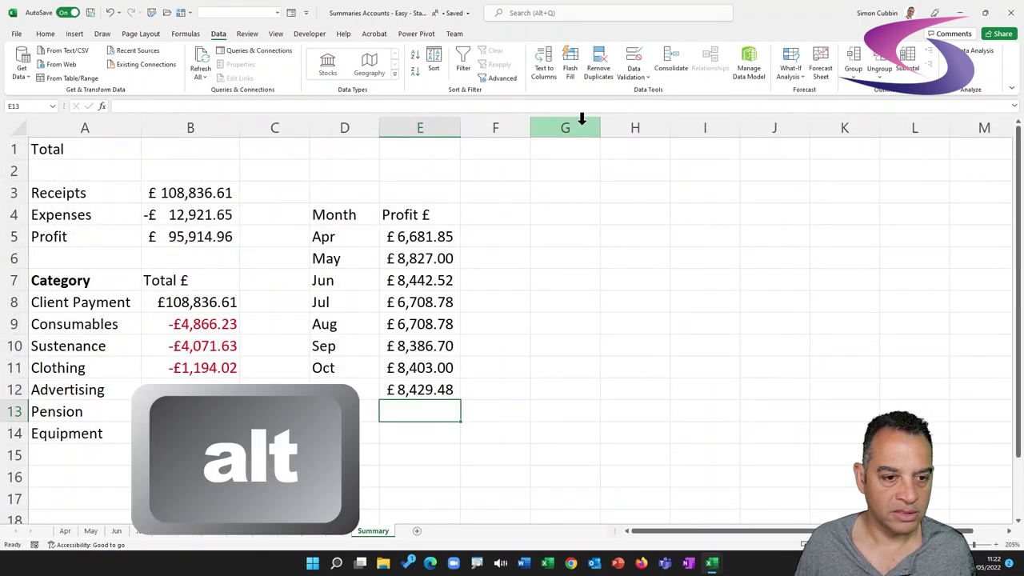
Total the Dec profit in E13 with a SUM of columns H:I on the Dec sheet
key("alt+equal")
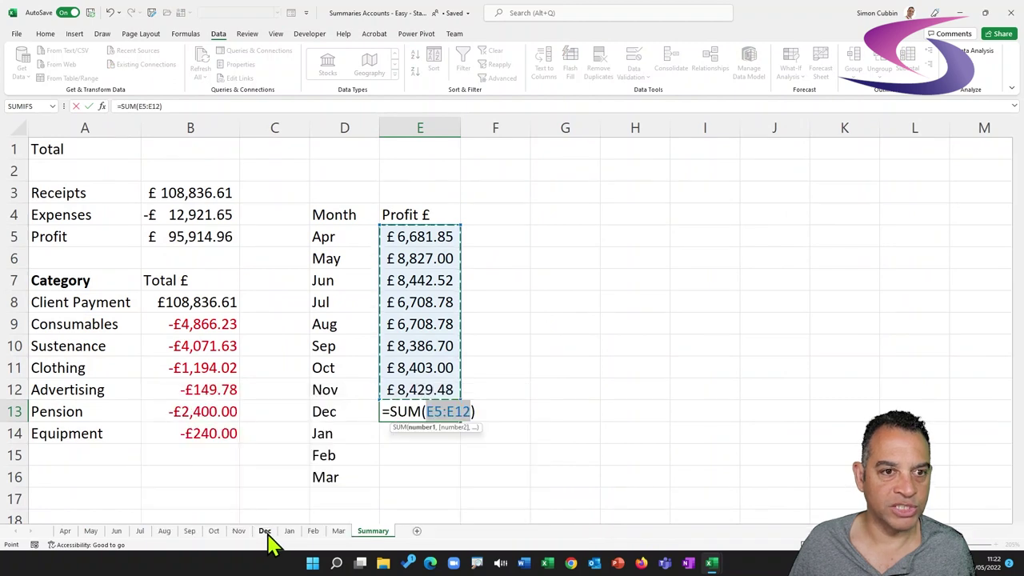
left_click(264, 531)
left_click_drag(500, 121, 576, 119)
key("Return")
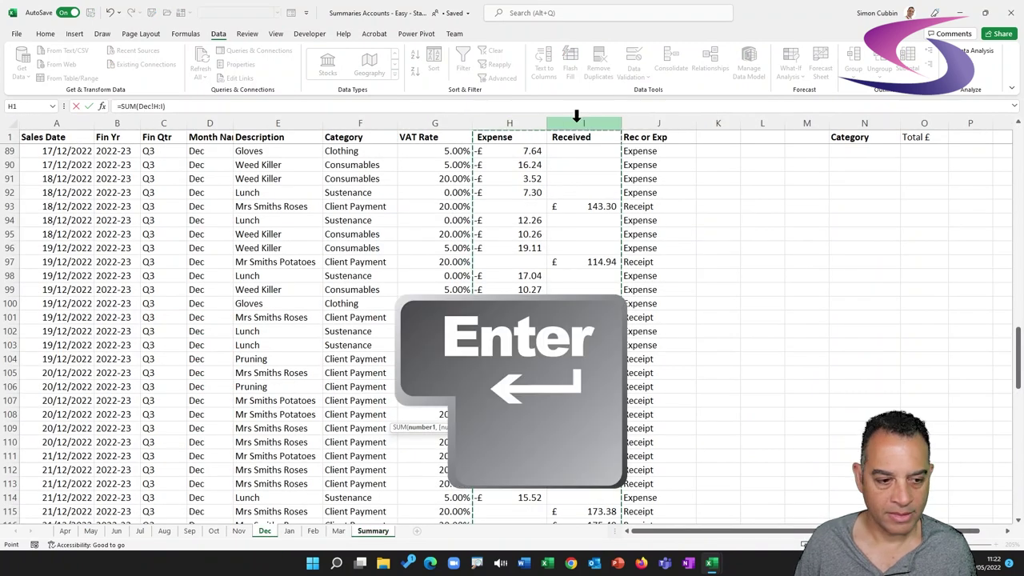
Total the Jan profit in E14 with a SUM of columns H:I on the Jan sheet
key("alt+equal")
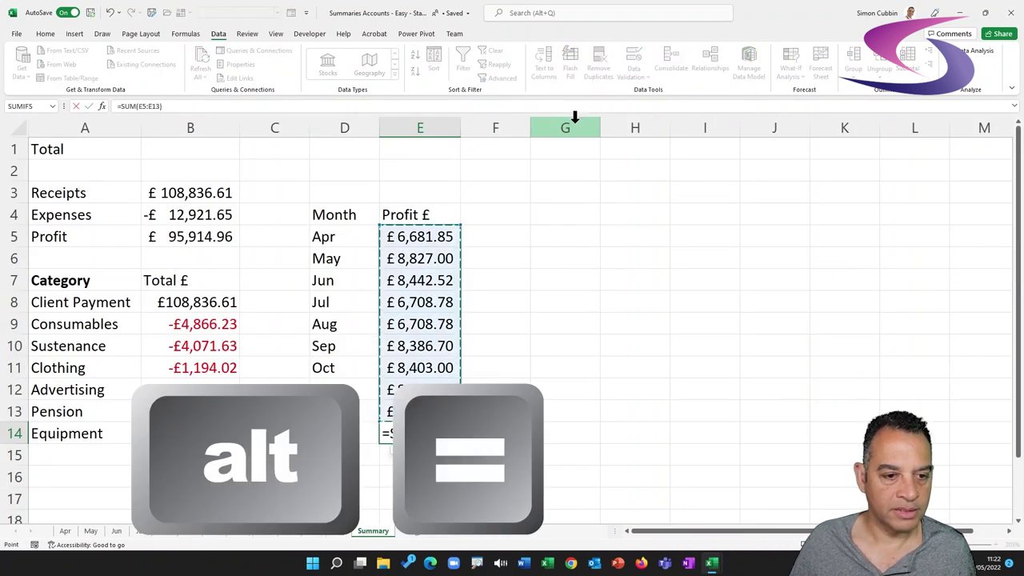
left_click(289, 531)
left_click_drag(487, 121, 576, 120)
key("Return")
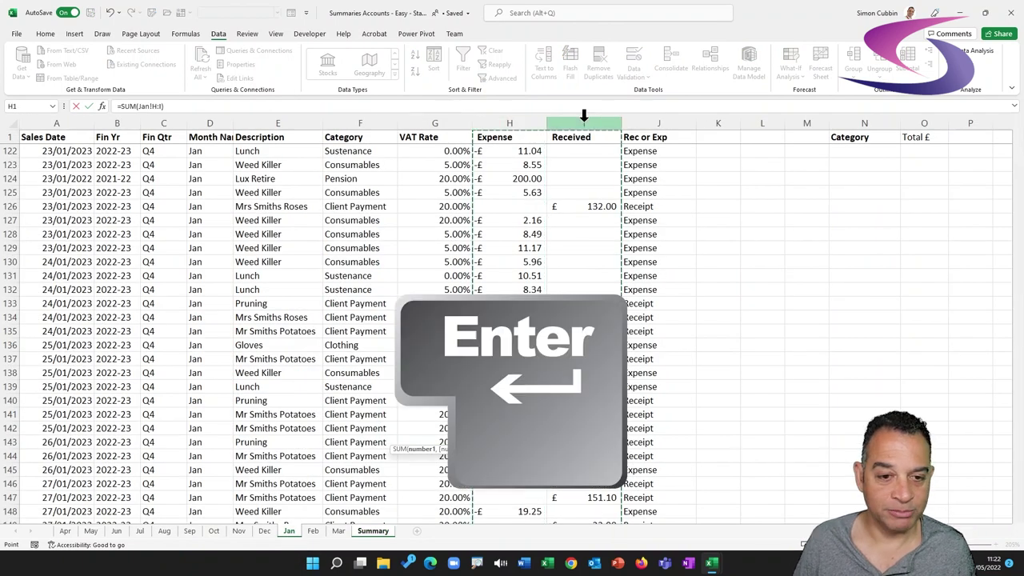
Total the Feb profit in E15 with a SUM of columns H:I on the Feb sheet
key("alt+equal")
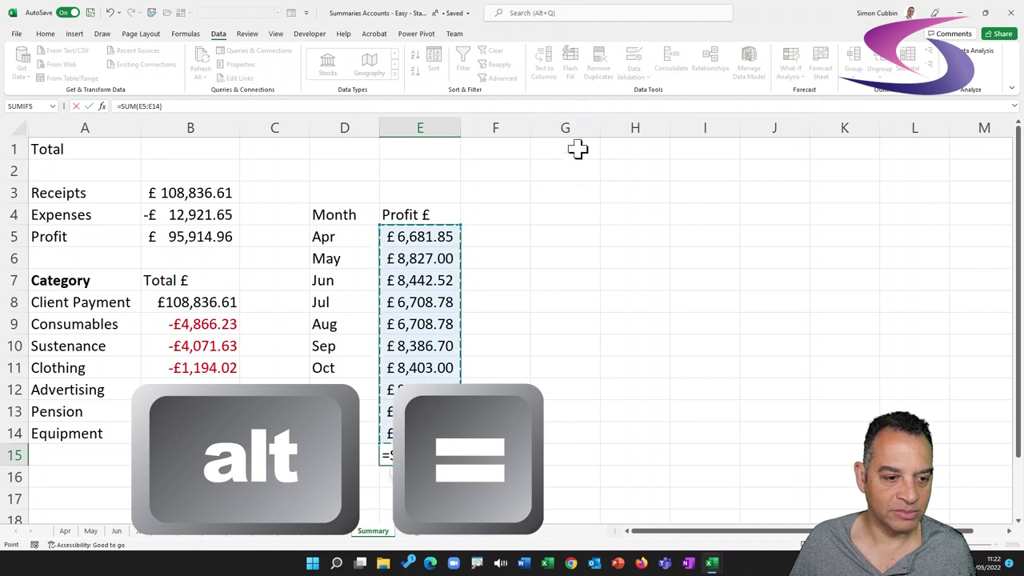
left_click(313, 531)
left_click_drag(497, 125, 575, 116)
key("Return")
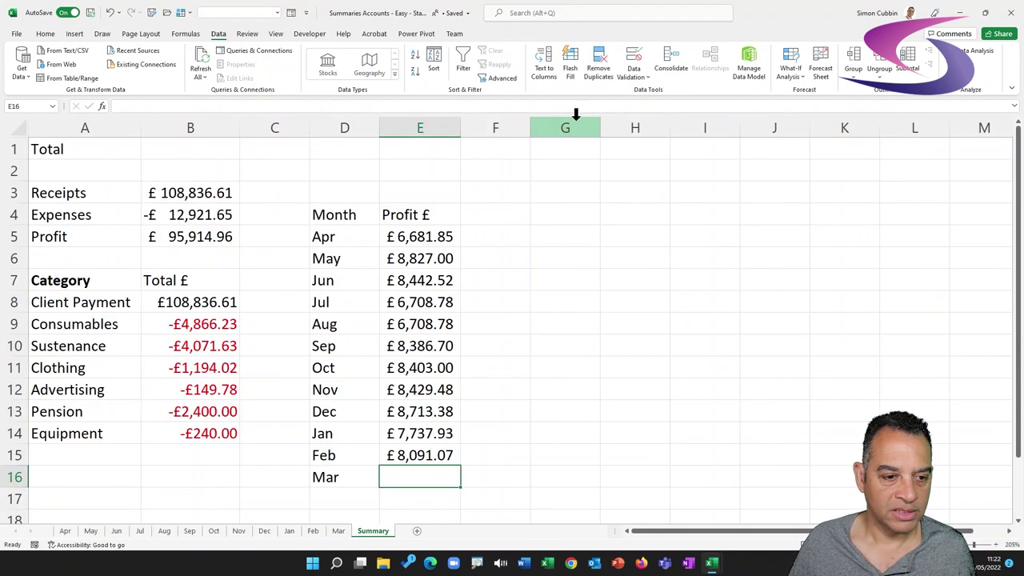
Total the Mar profit in E16 with a SUM of the Expense and Received columns on the Mar sheet
key("alt+equal")
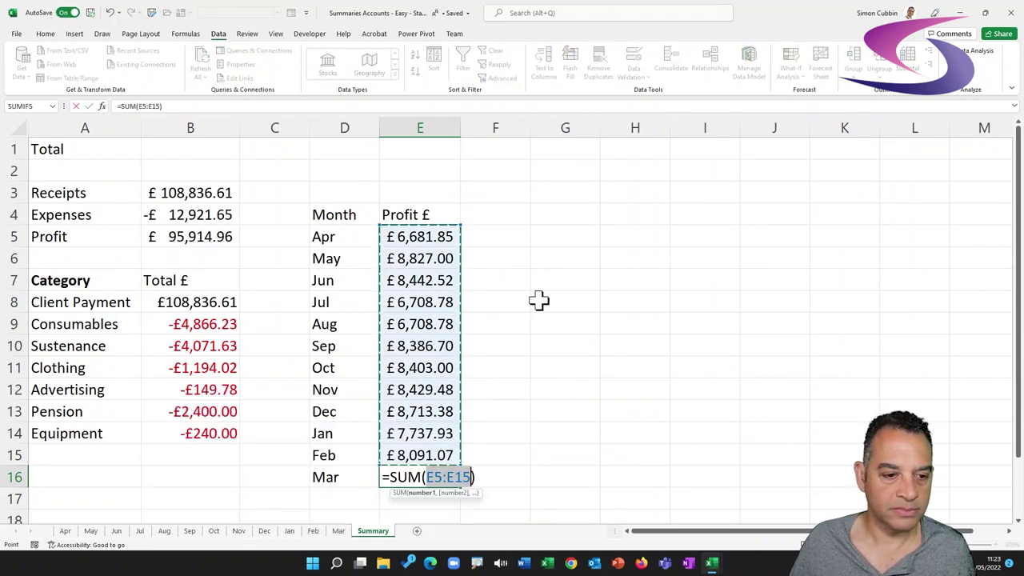
left_click(340, 532)
left_click_drag(512, 120, 584, 121)
key("Return")
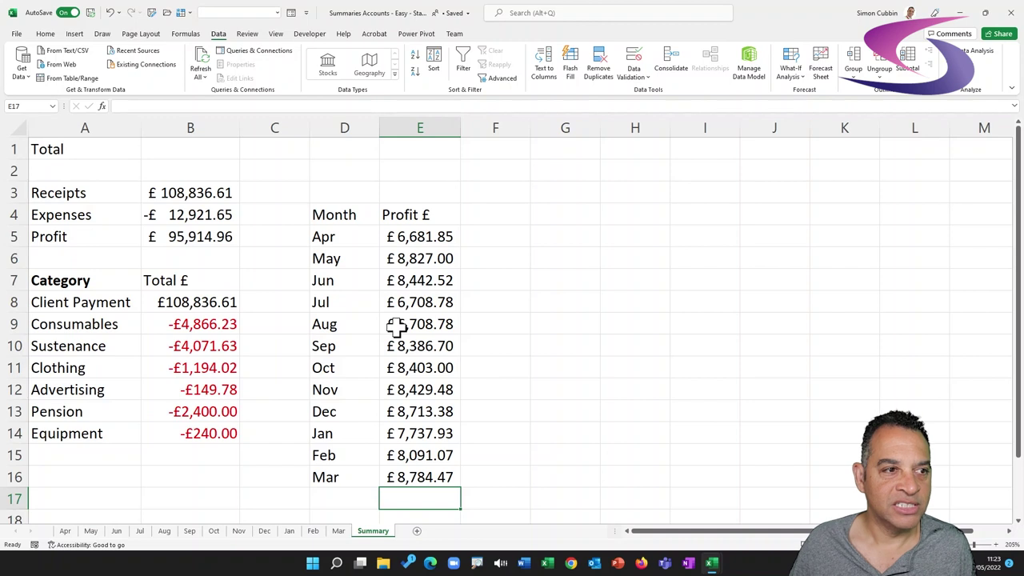
Merge and centre the Total title across A1:E1 of the Summary sheet
left_click(63, 147)
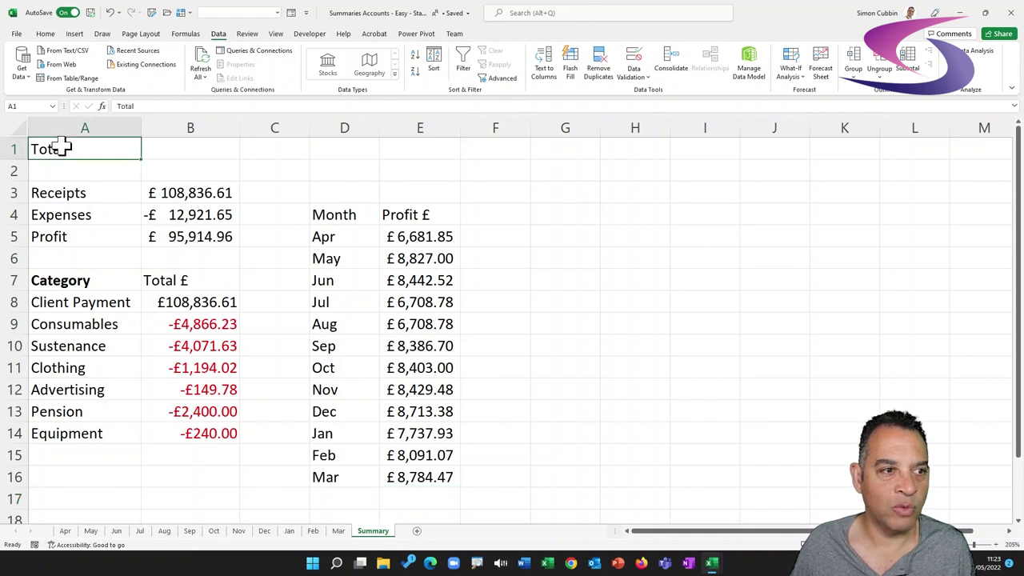
left_click_drag(108, 149, 432, 146)
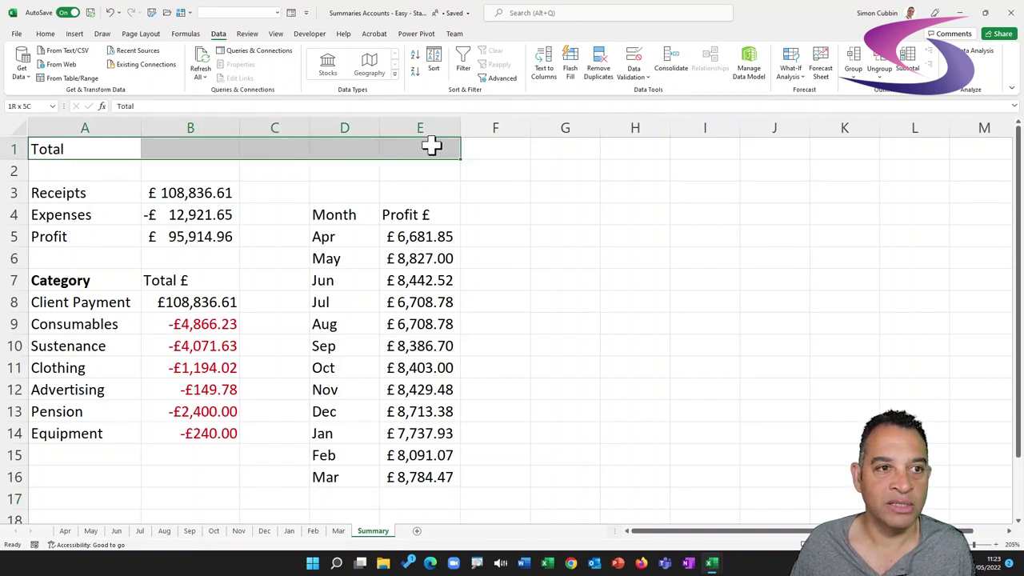
left_click(46, 35)
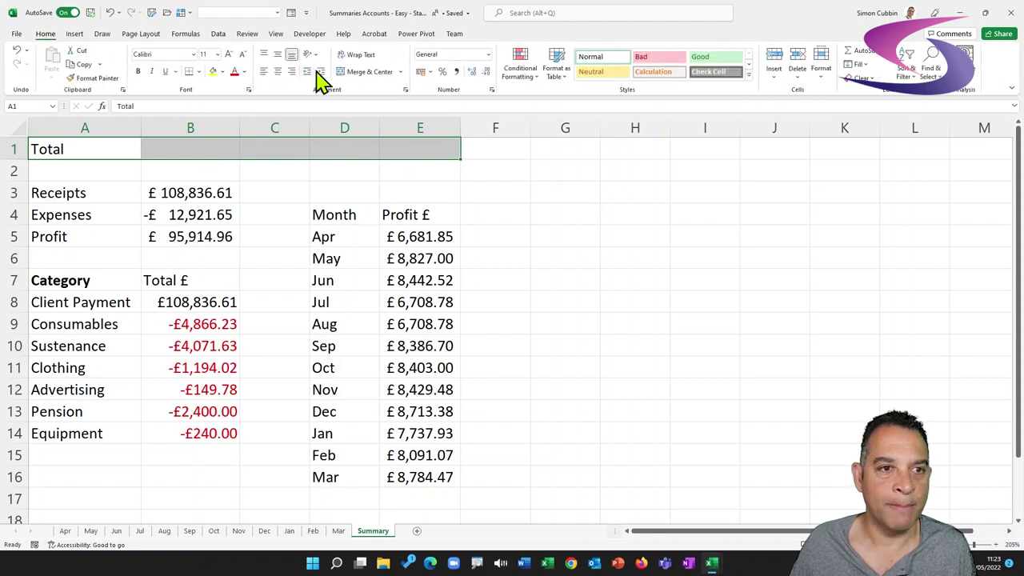
left_click(357, 82)
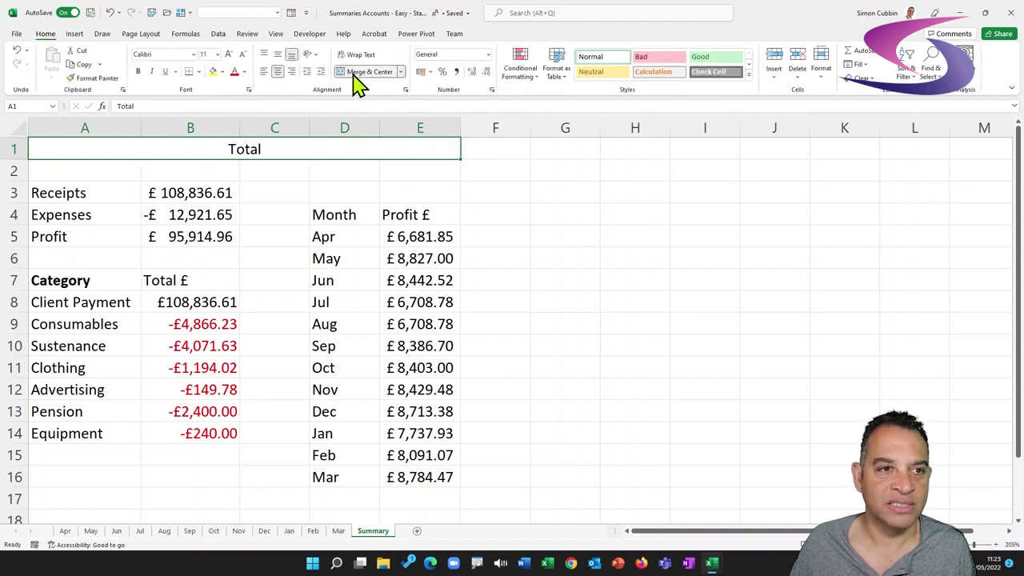
Enlarge the Total title's font to 18 pt
left_click(230, 57)
left_click(230, 58)
left_click(231, 57)
left_click(231, 58)
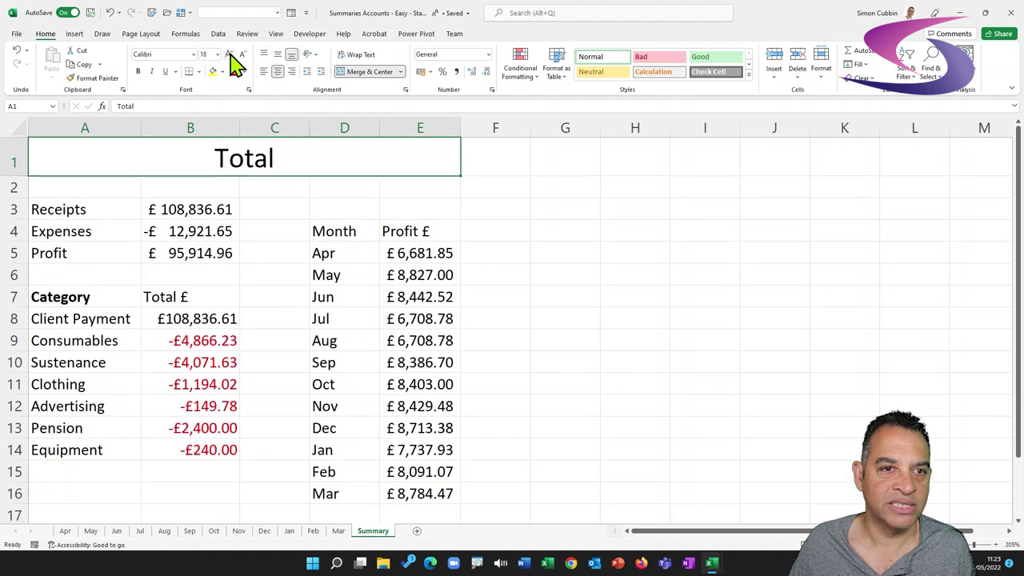
Apply the Neutral cell style to the merged Total title and set its font size to 18
left_click(591, 73)
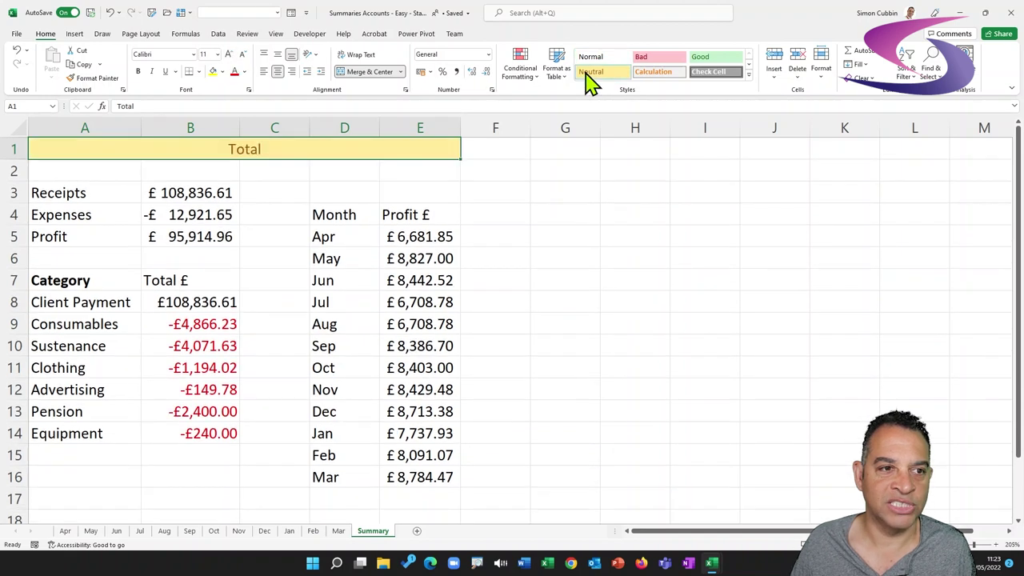
left_click(228, 53)
left_click(229, 53)
left_click(229, 52)
left_click(228, 53)
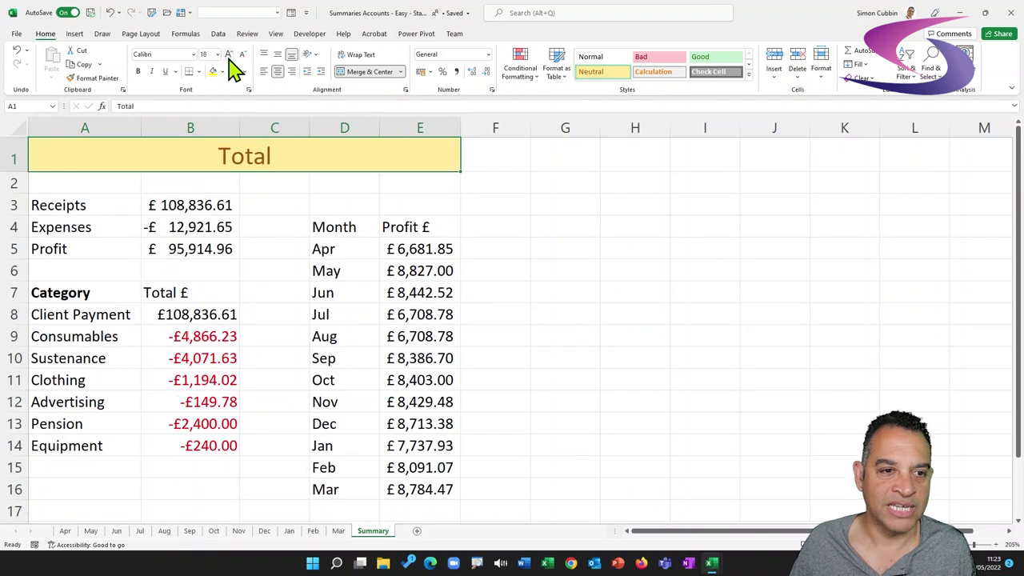
Merge and centre D3:E3 above the monthly table, enter the heading Profit and apply the Neutral cell style
left_click_drag(334, 205, 423, 207)
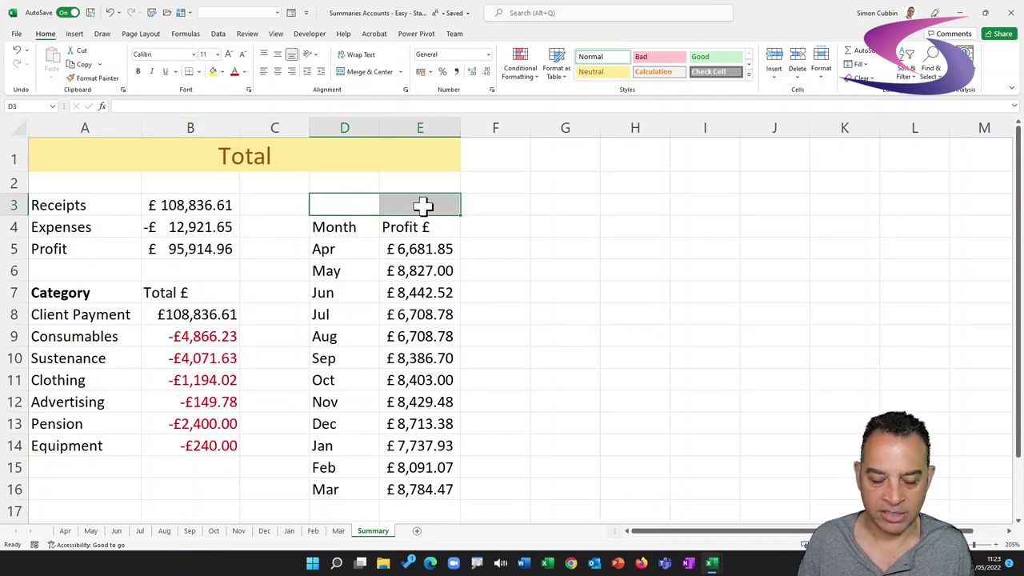
left_click(371, 72)
type("Profit")
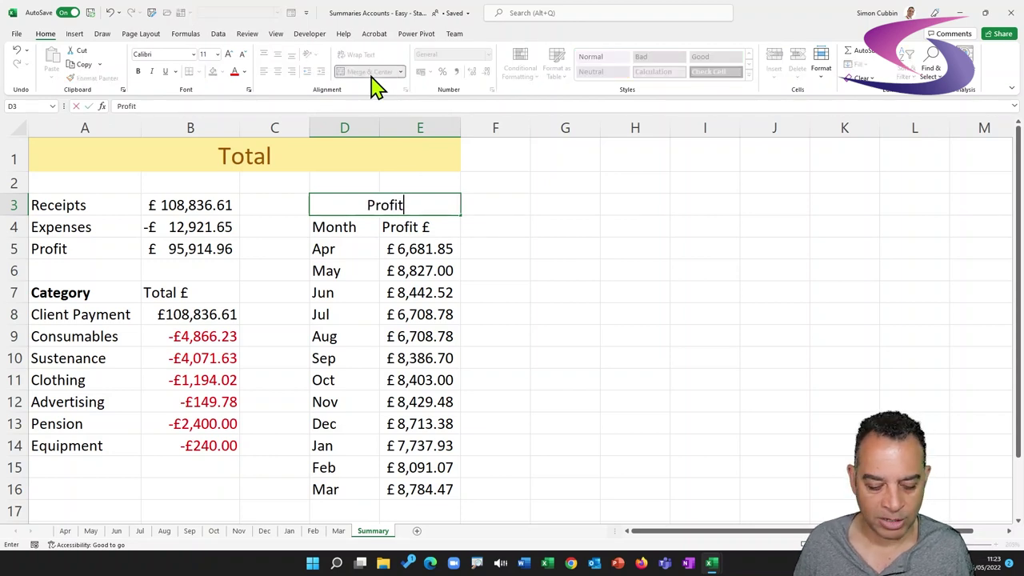
key("ctrl+Return")
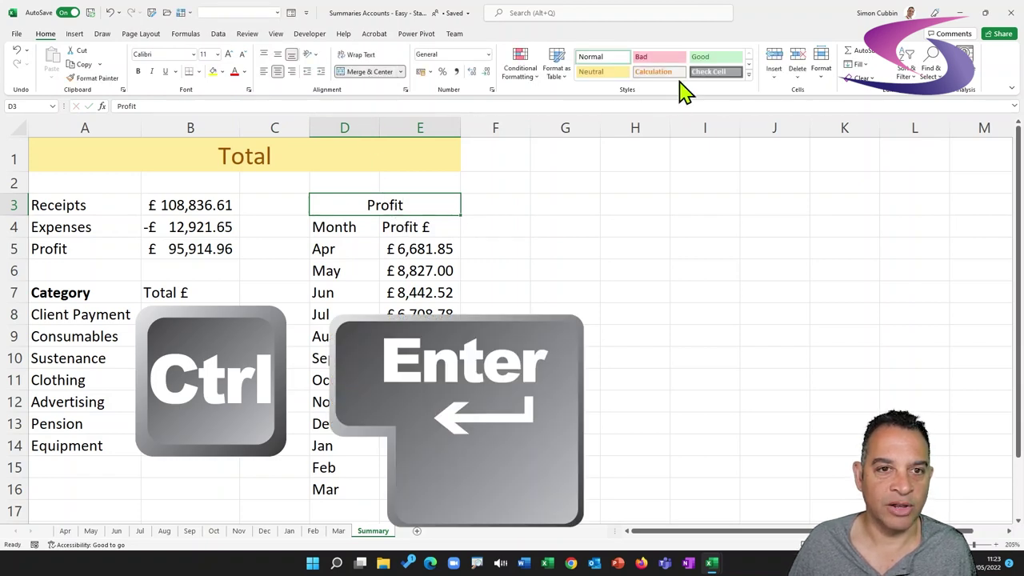
left_click(608, 78)
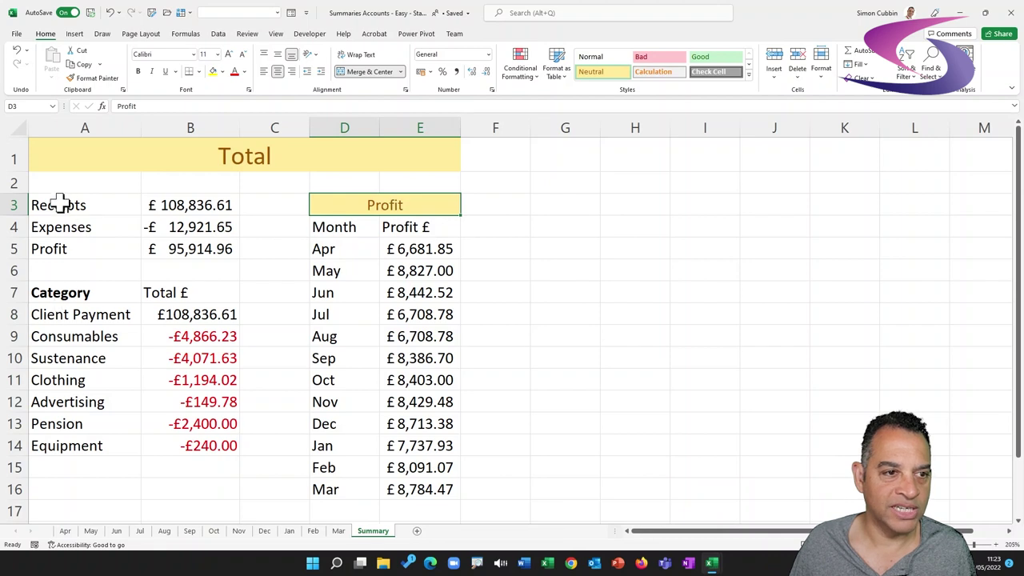
Apply the Neutral cell style to the labels in A3:A5, the category headers A7:B7 and the category names A8:A14
left_click_drag(89, 205, 83, 248)
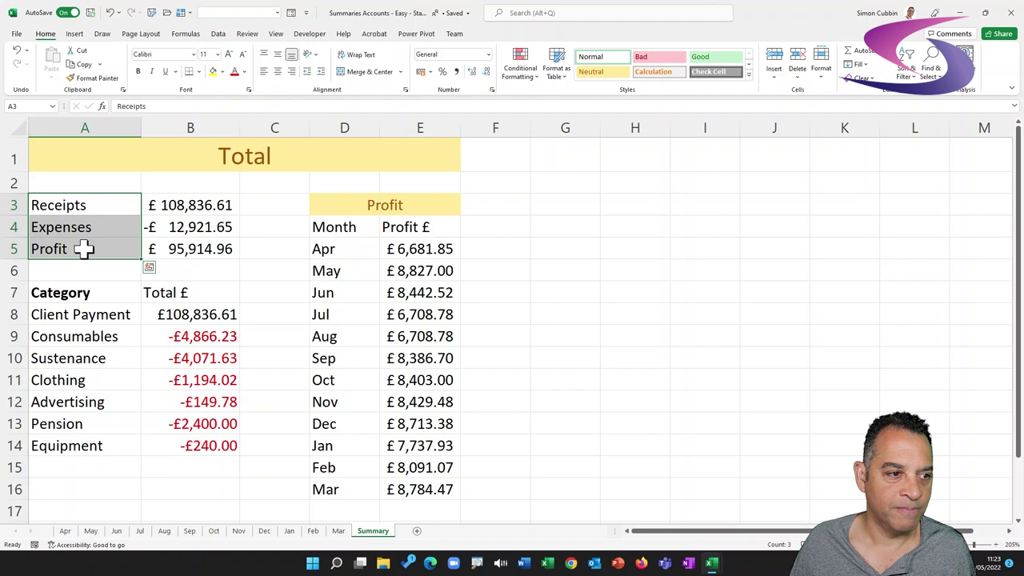
left_click_drag(85, 292, 174, 293)
left_click_drag(105, 209, 98, 250)
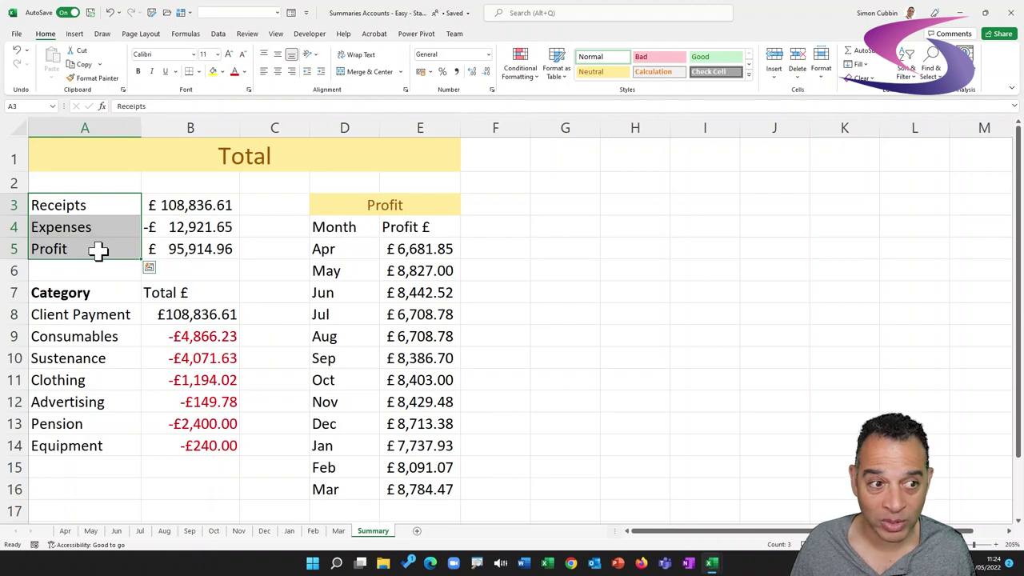
key("ctrl")
left_click_drag(93, 297, 178, 293)
left_click(88, 314, "ctrl")
left_click_drag(88, 314, 80, 441)
left_click(591, 72)
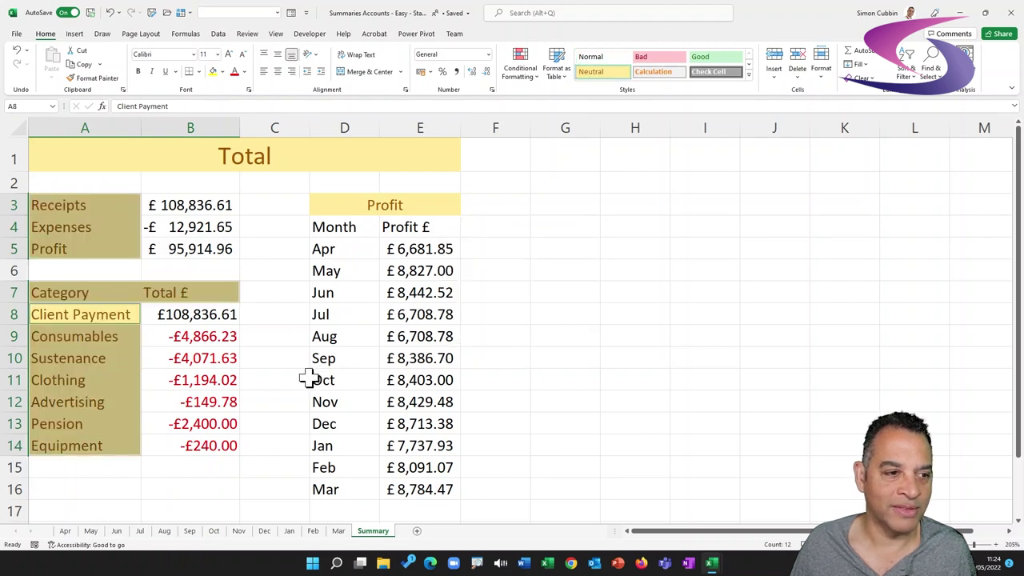
left_click(212, 337)
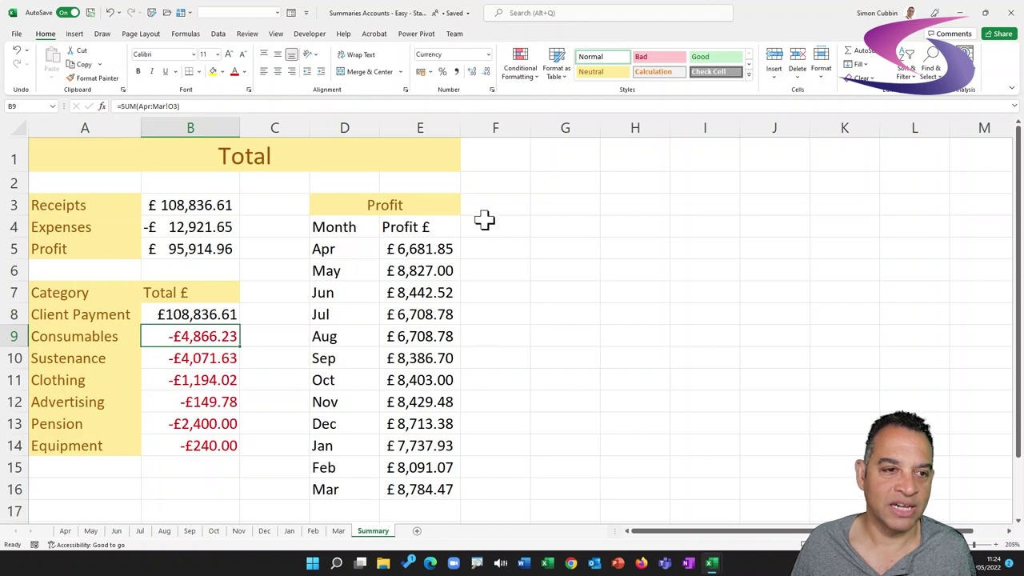
Apply the Accent1 cell style to the Month and Profit £ headers in D4:E4 and centre them
left_click_drag(336, 226, 411, 224)
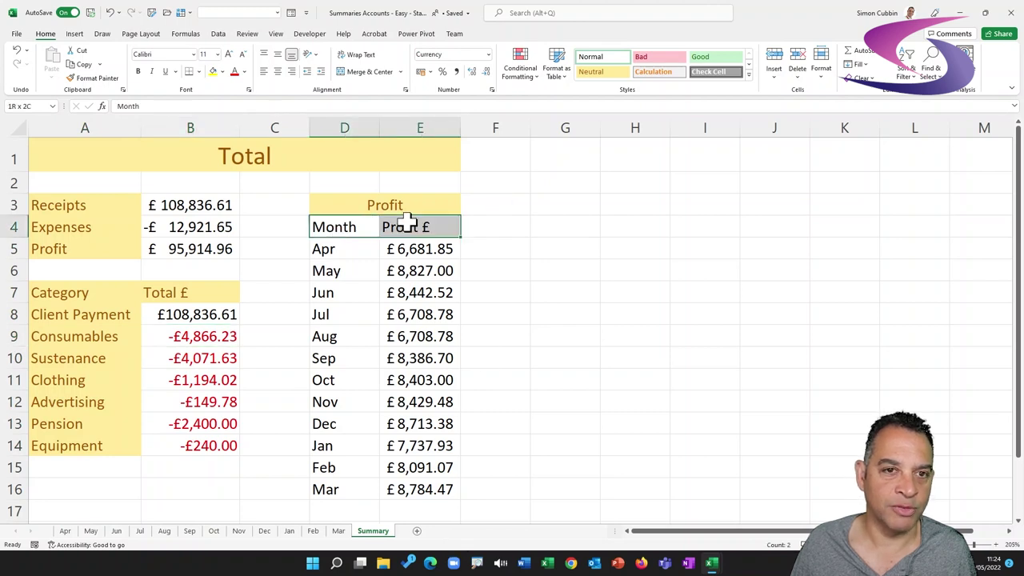
left_click(749, 74)
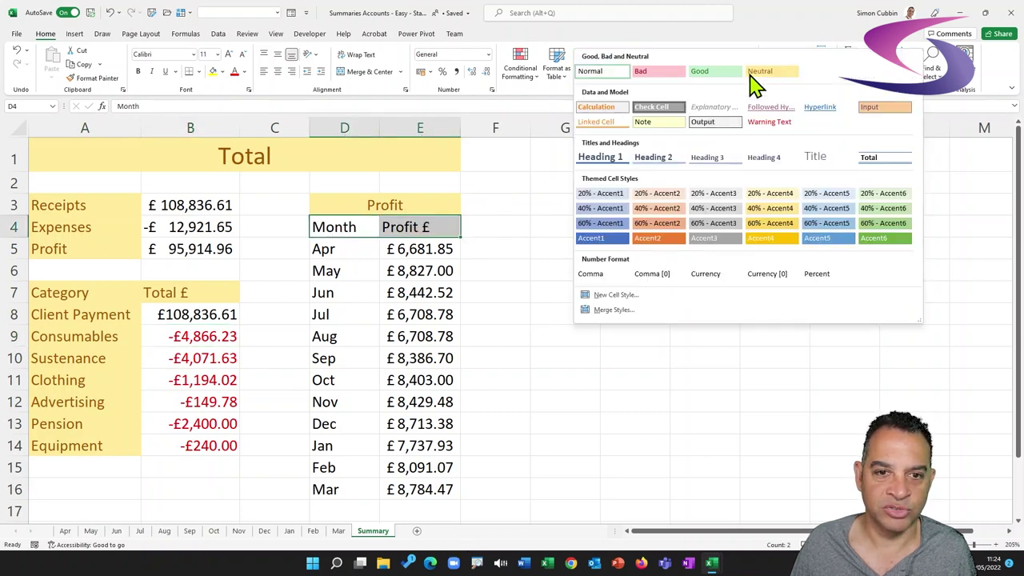
left_click(592, 240)
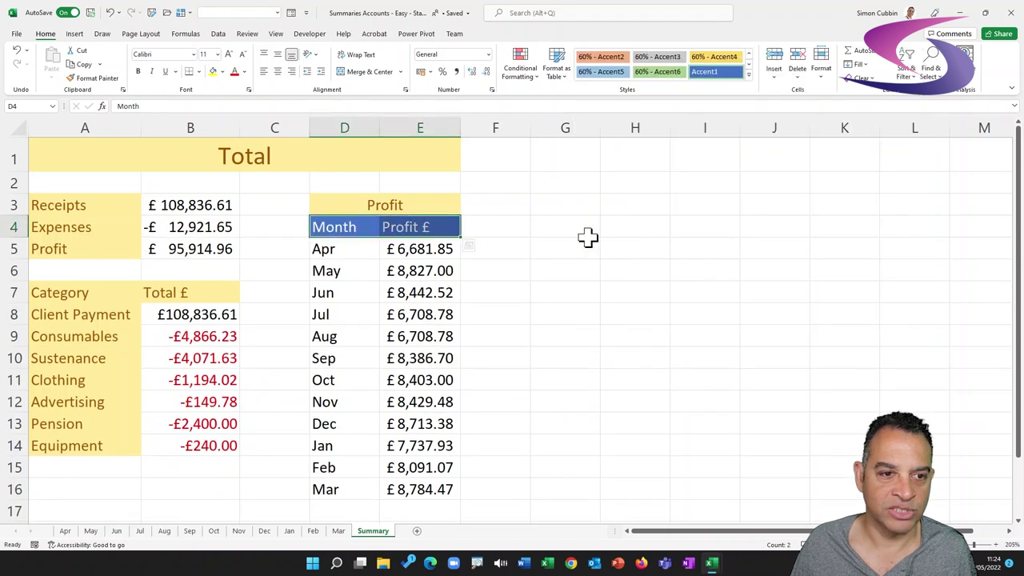
left_click(278, 72)
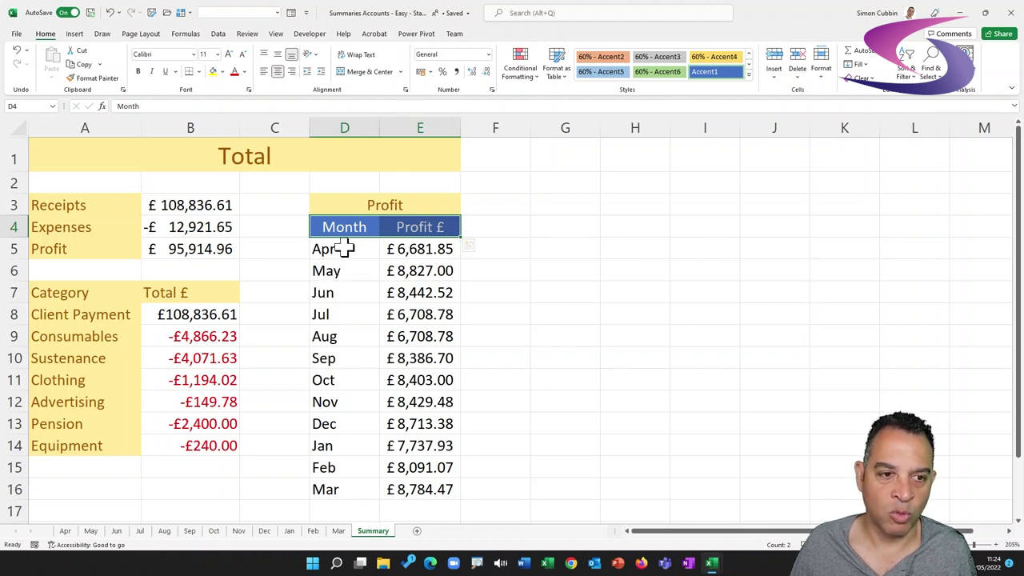
Fill the May row D6:E6 with a light blue theme colour
left_click_drag(344, 249, 416, 249)
left_click_drag(336, 273, 434, 269)
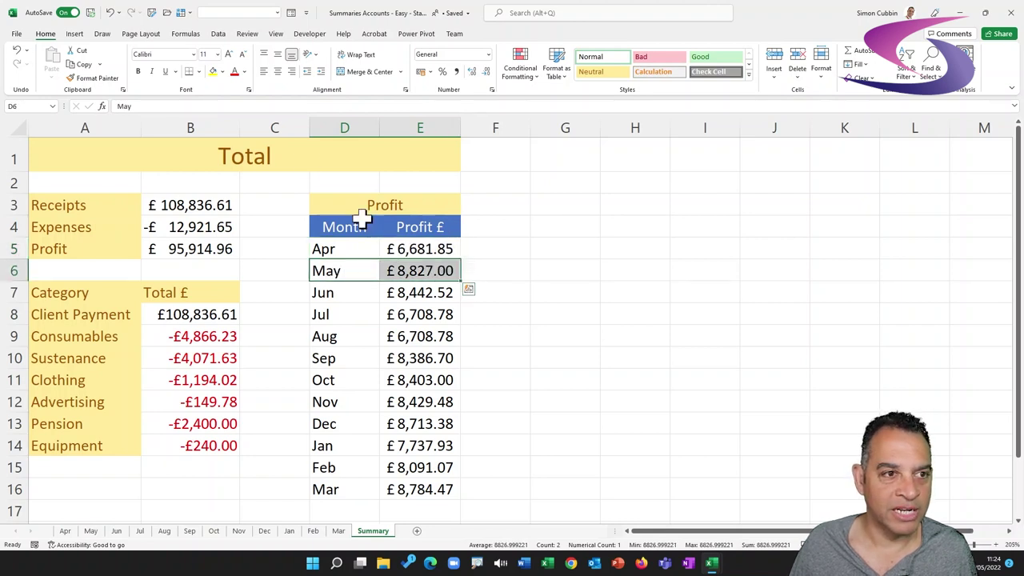
left_click(223, 72)
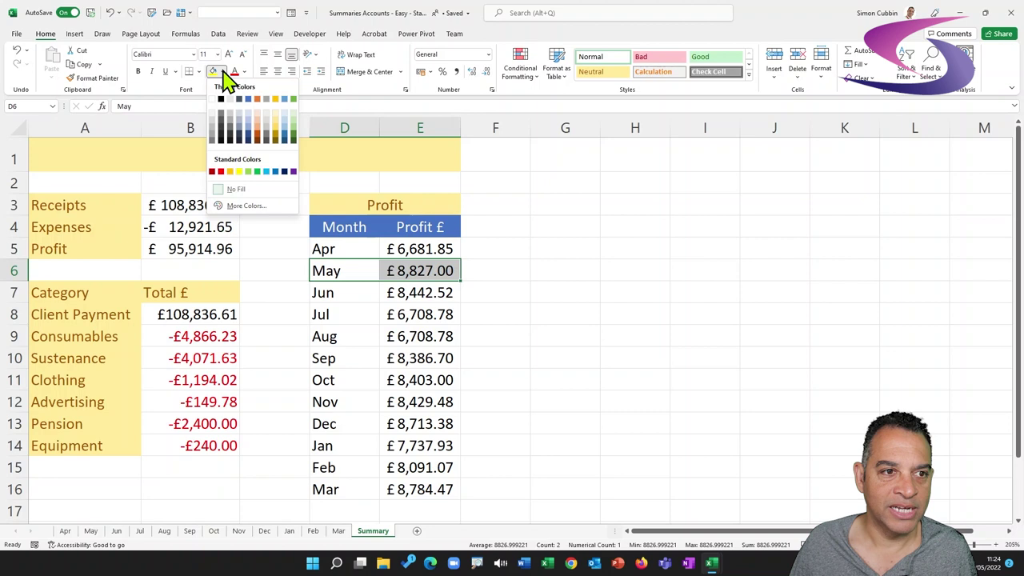
left_click(246, 113)
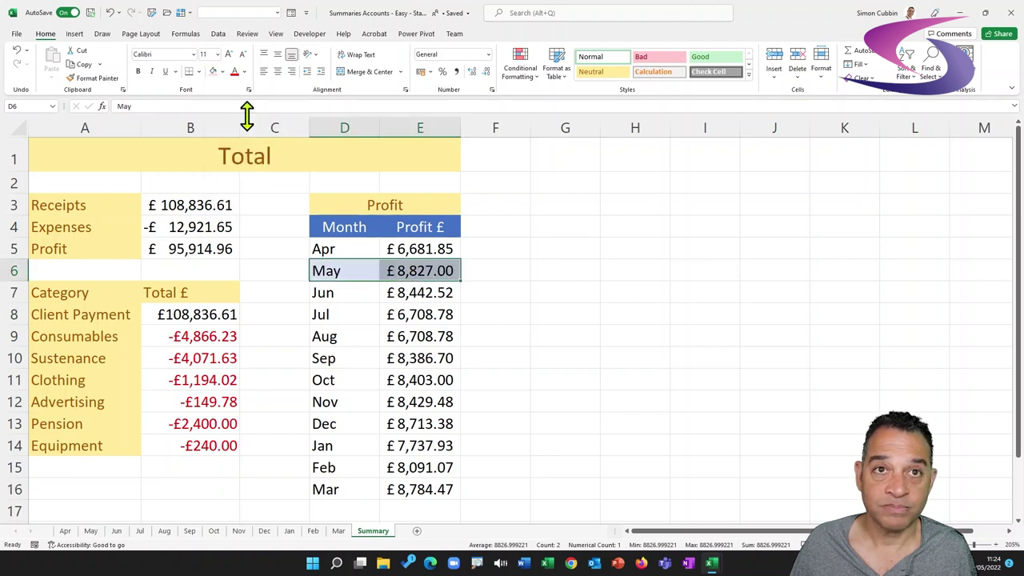
Copy the Apr and May rows D5:E6 and paste only their formats onto D7:E16 to band the Jun to Mar rows
left_click_drag(314, 246, 419, 270)
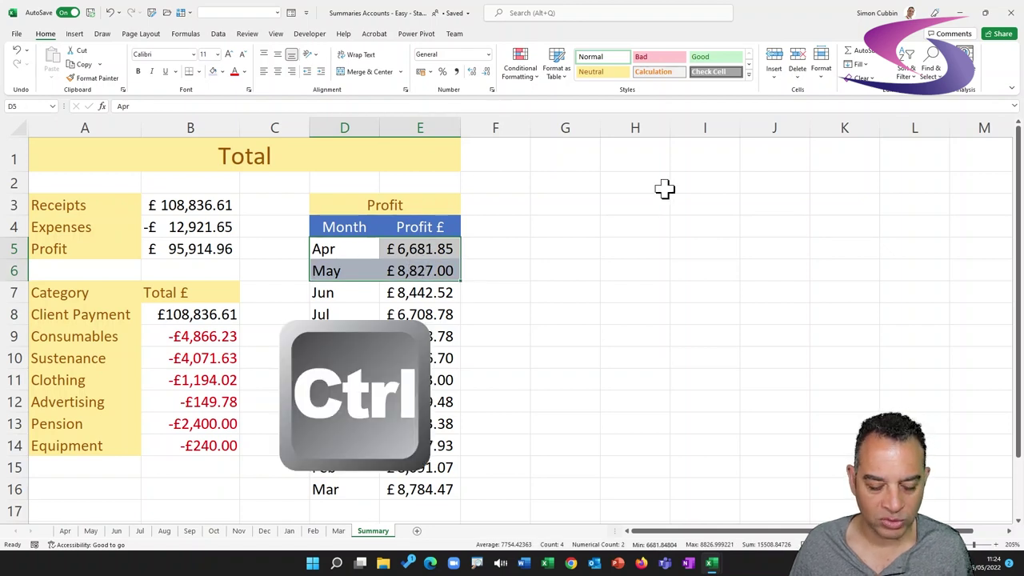
key("ctrl+c")
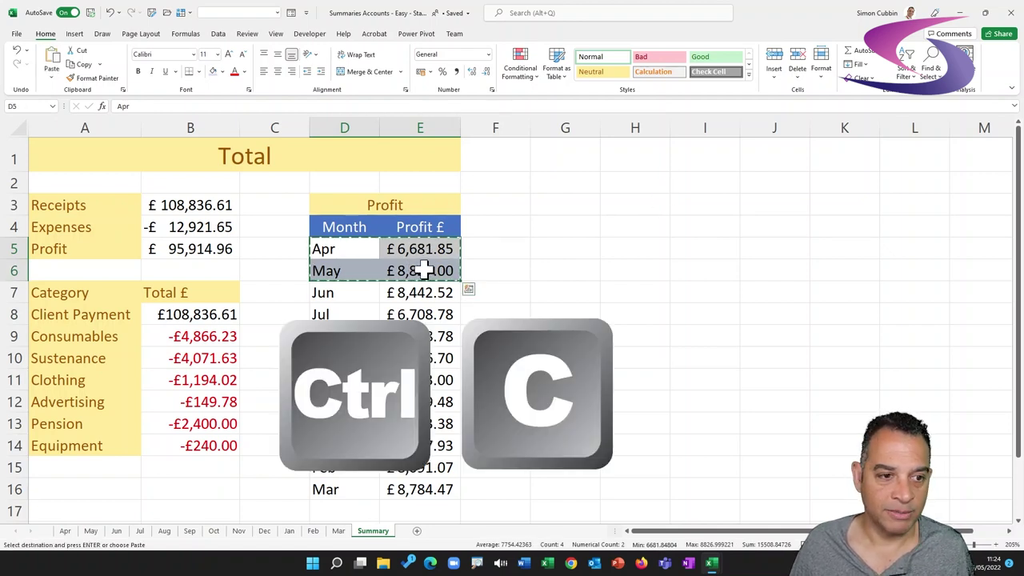
left_click_drag(331, 295, 422, 486)
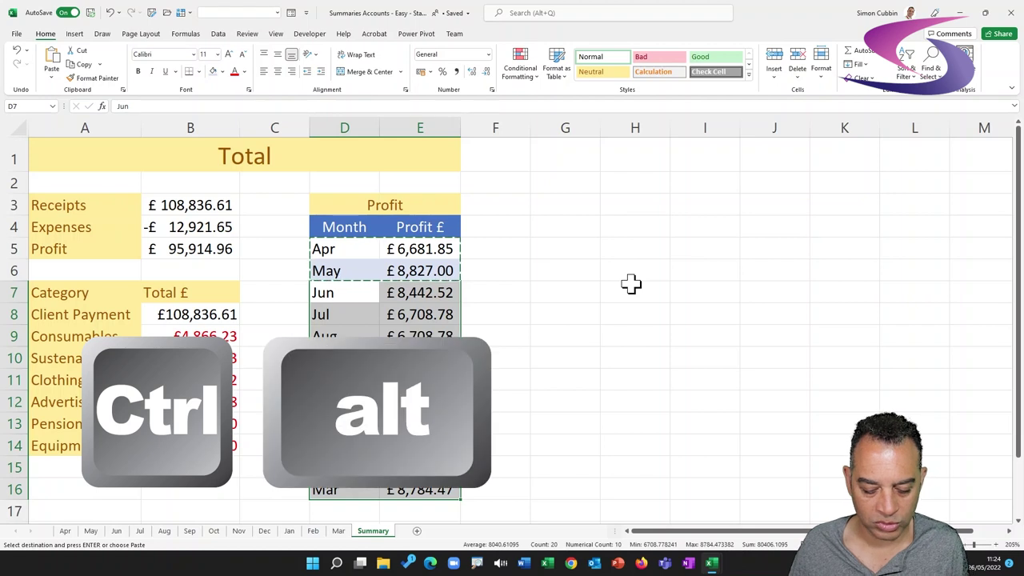
key("ctrl+alt+v")
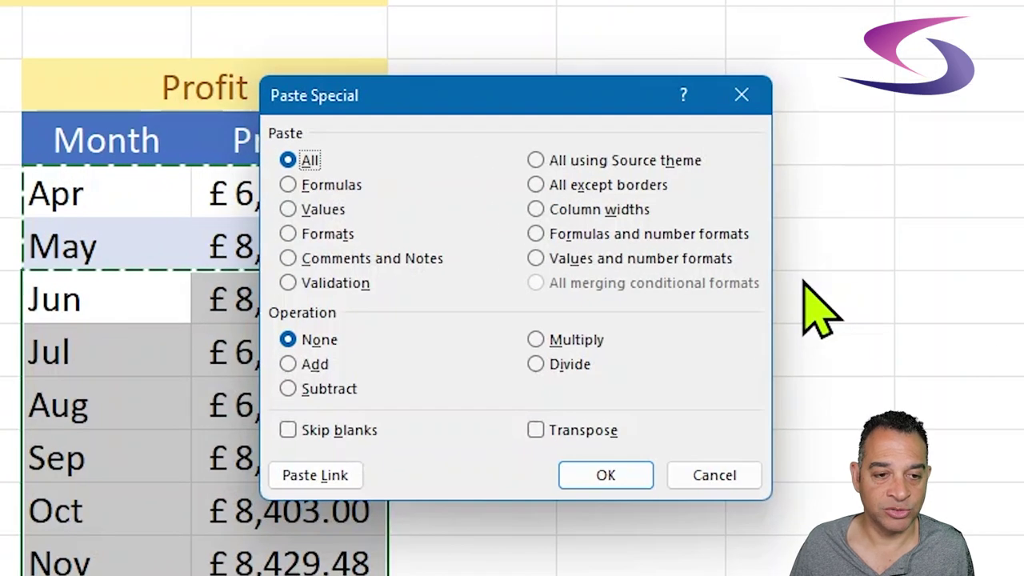
left_click(287, 233)
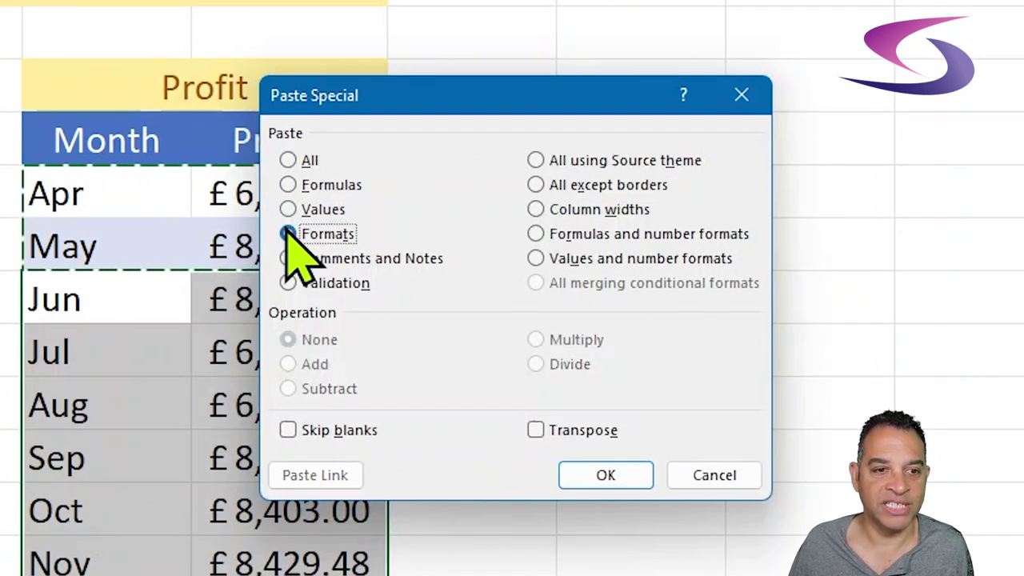
left_click(602, 473)
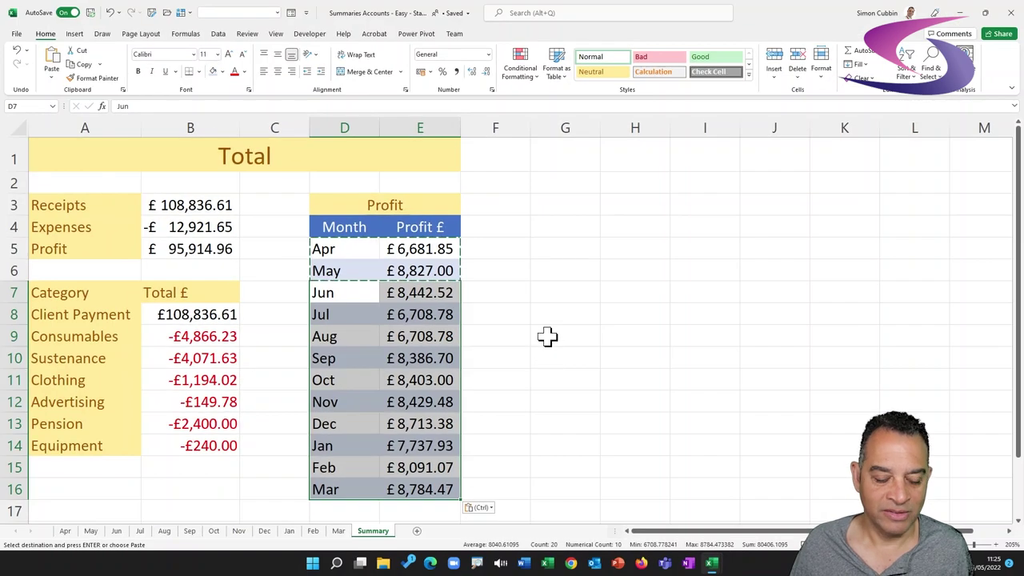
key("Escape")
left_click(547, 336)
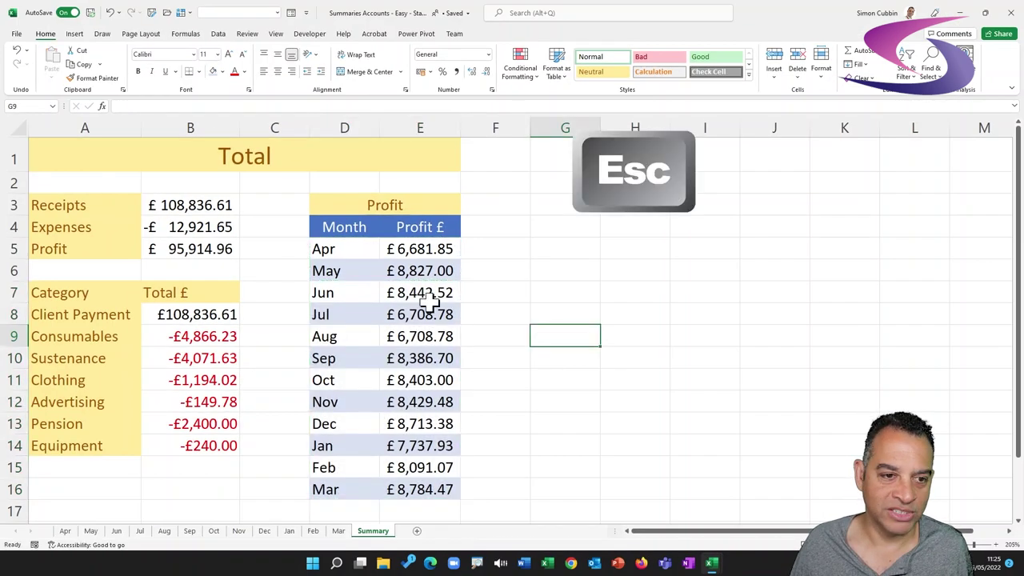
left_click(421, 276)
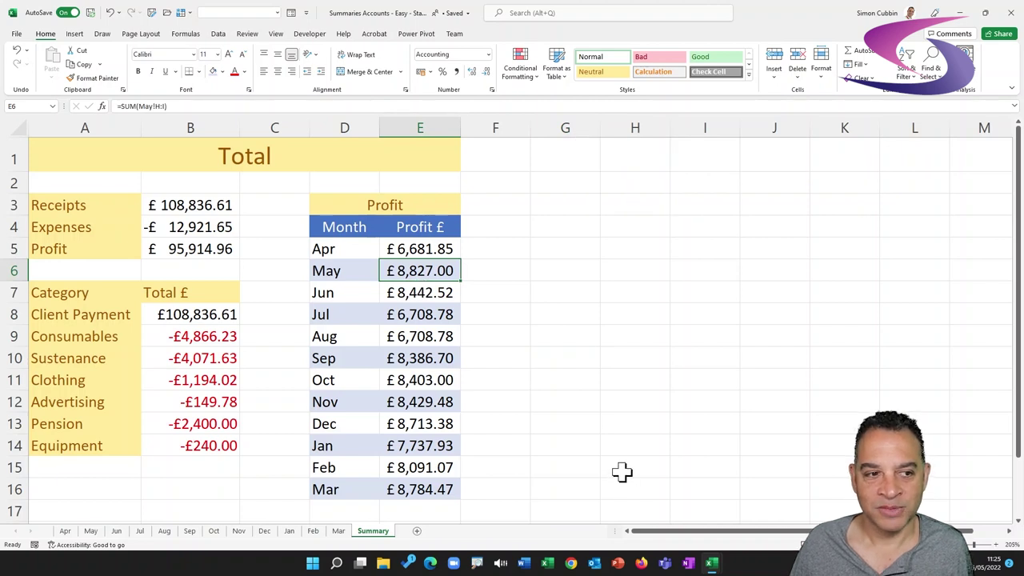
Fill the Consumables total in B9 with the same light blue colour as the banded profit rows
left_click(219, 336)
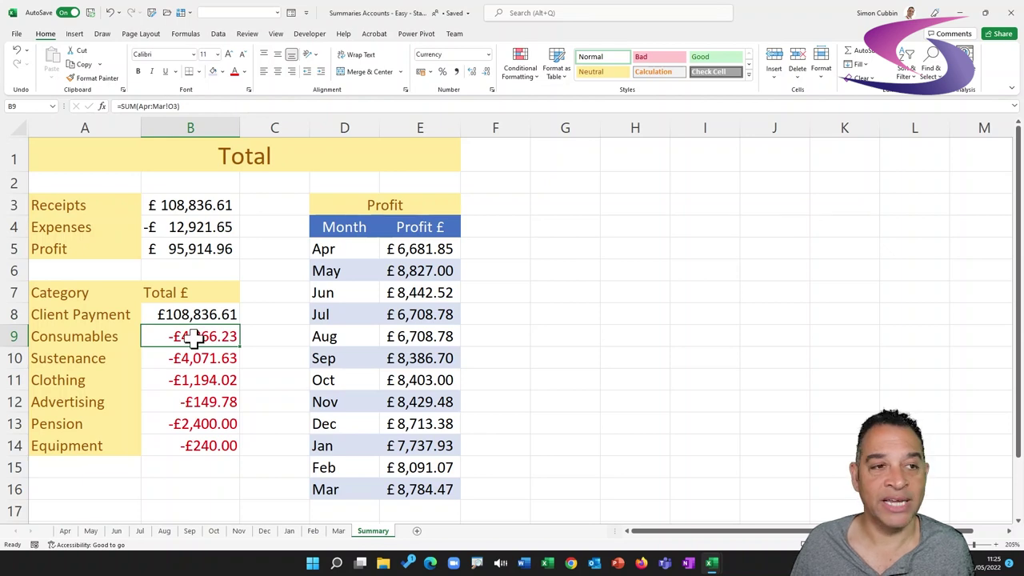
left_click(223, 72)
left_click(215, 75)
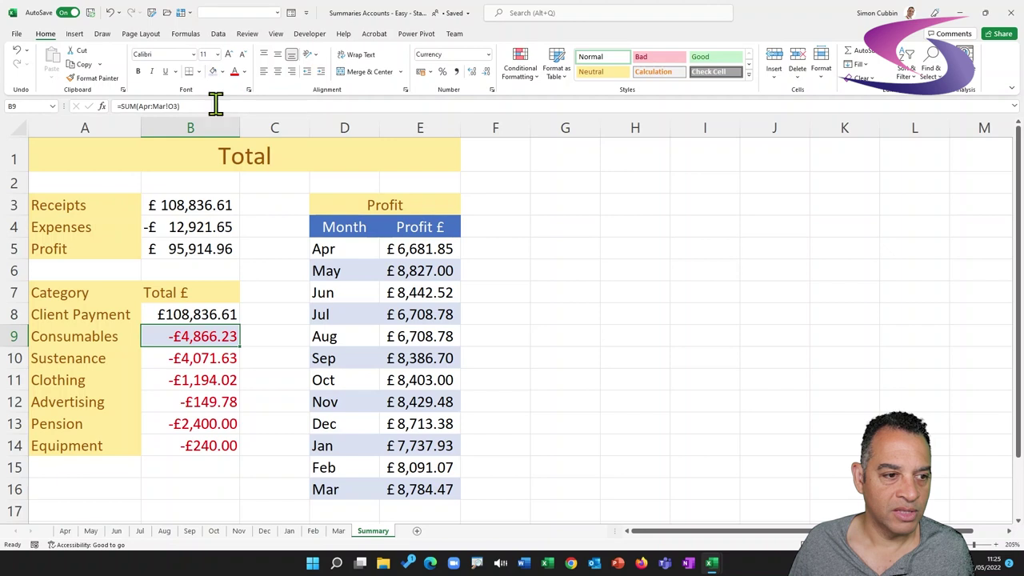
Copy the formatting of B8:B9 onto the remaining category totals B10:B14 with Format Painter
left_click(200, 315)
left_click_drag(200, 334, 205, 338)
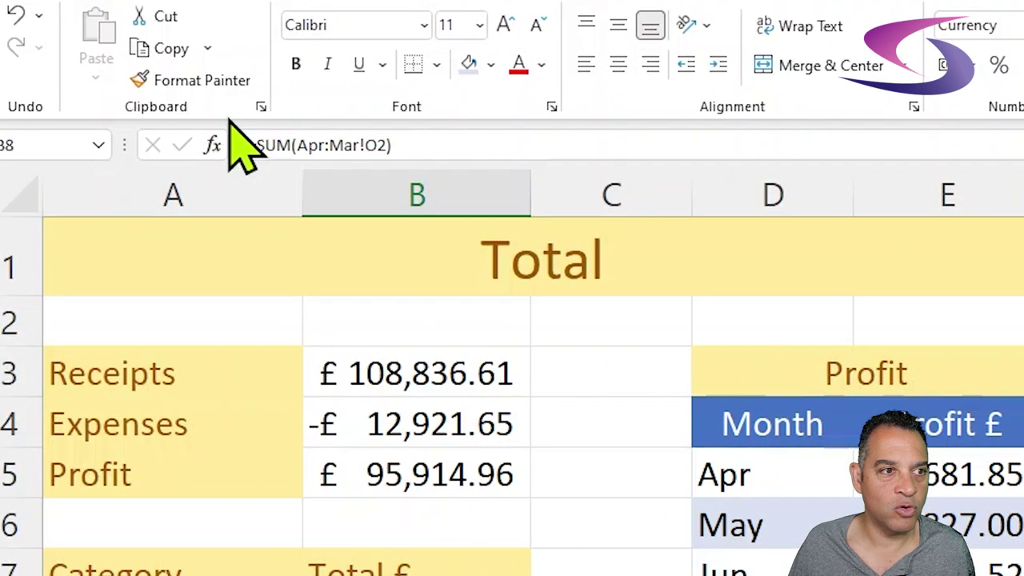
left_click(107, 82)
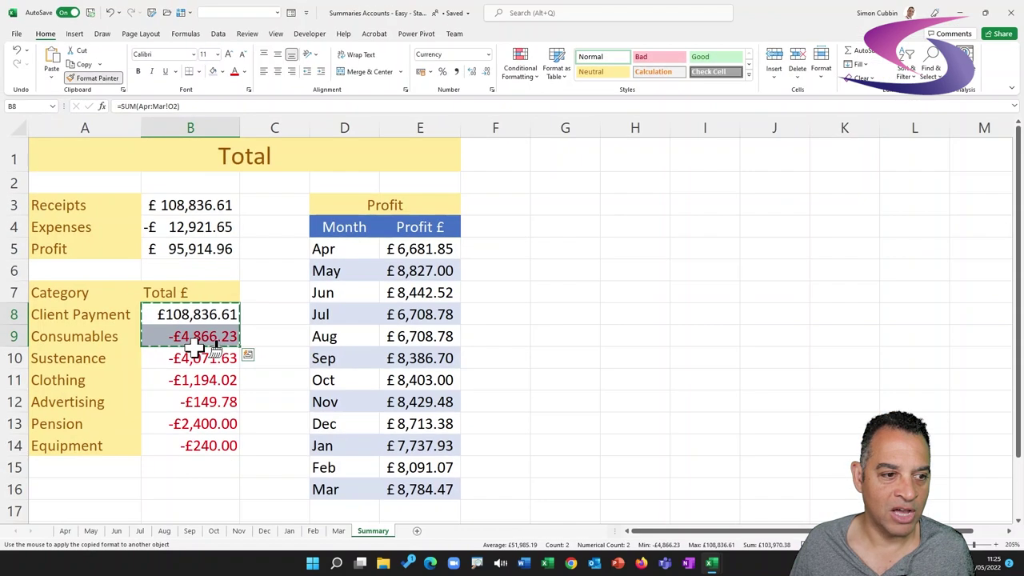
left_click_drag(206, 357, 188, 436)
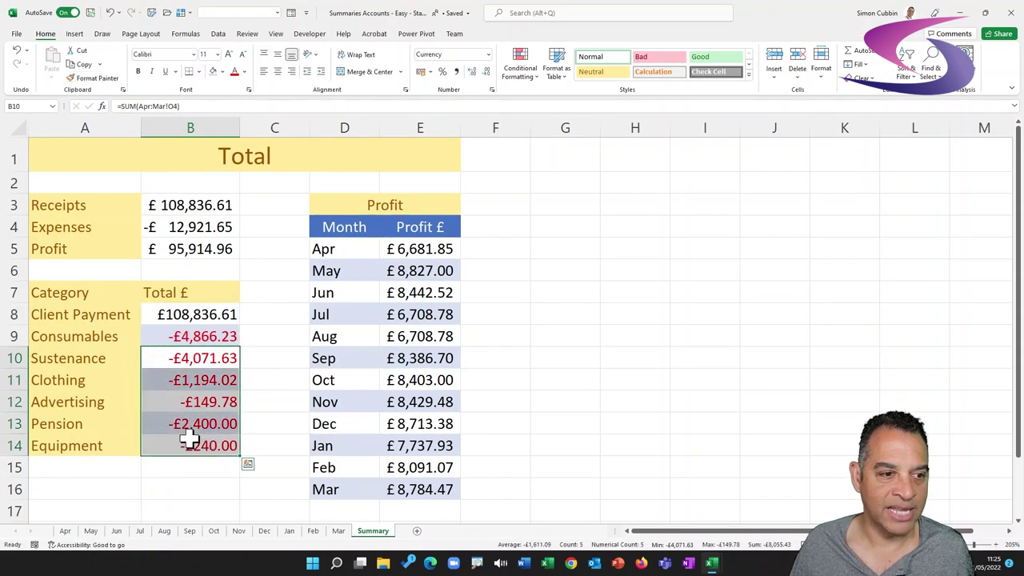
left_click(274, 332)
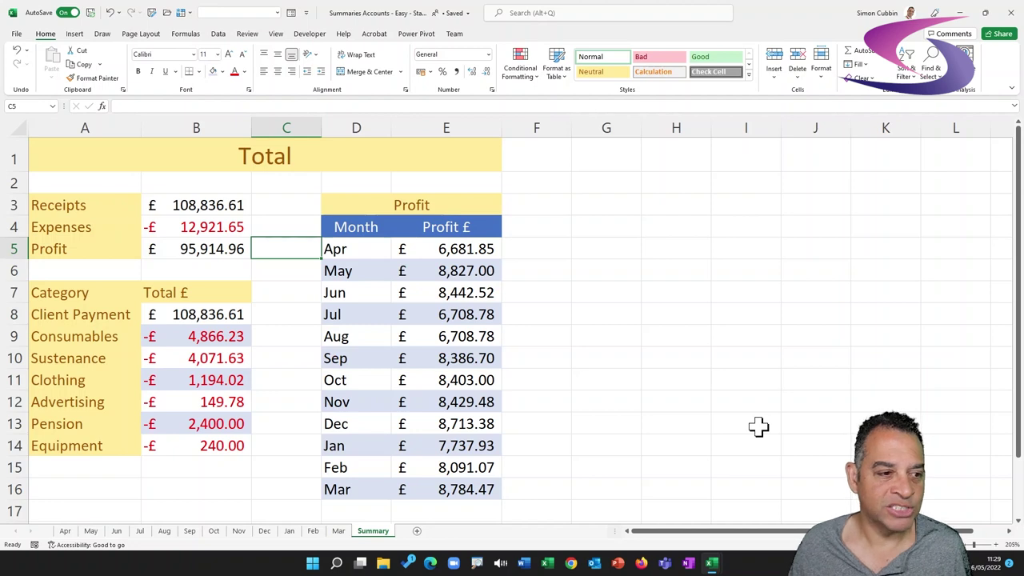
Review the category totals on the Apr, May, Jun, Jul and Mar sheets alongside the combined totals in B8:B14 of the Summary sheet
left_click(65, 531)
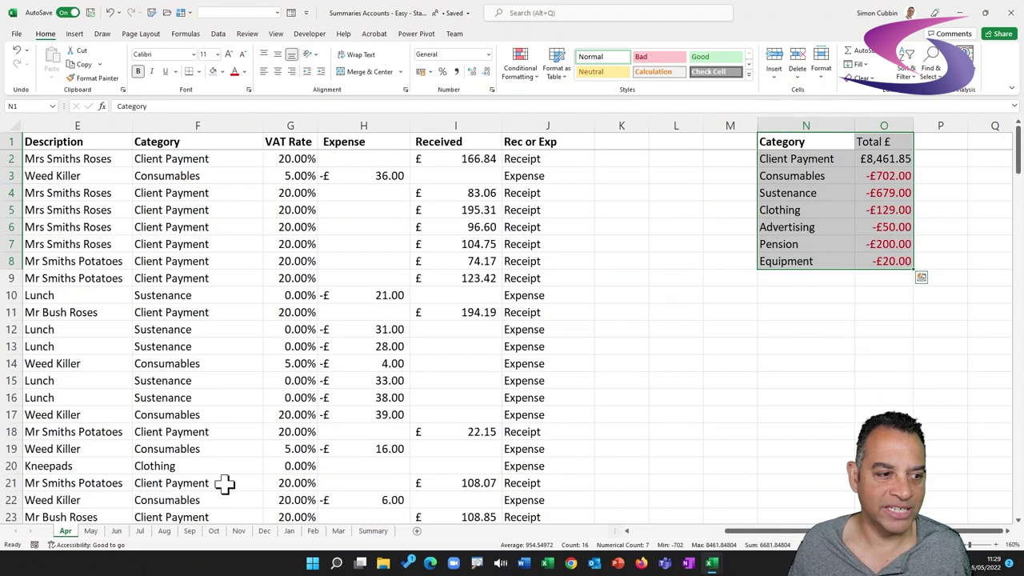
left_click(91, 531)
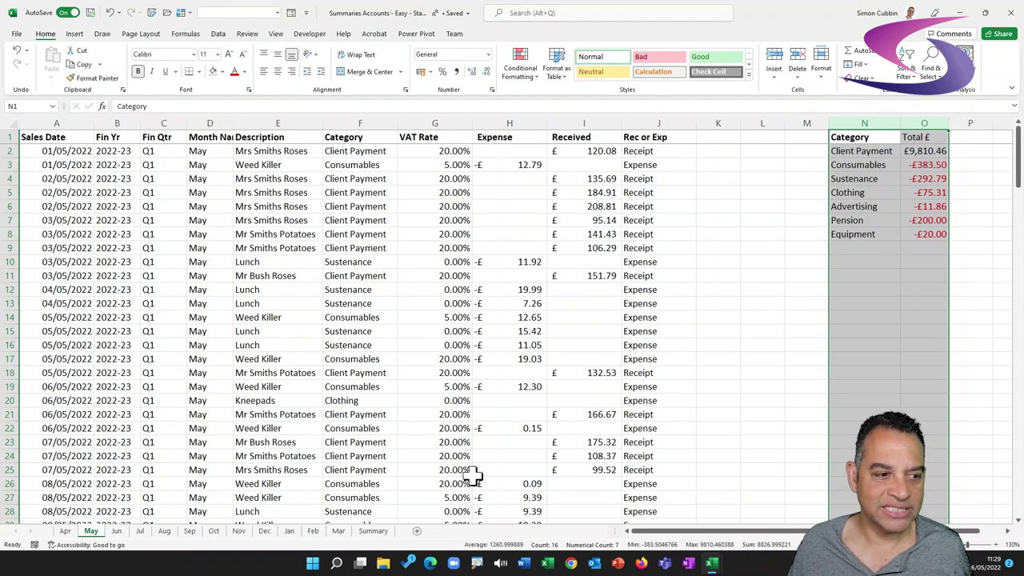
left_click(116, 532)
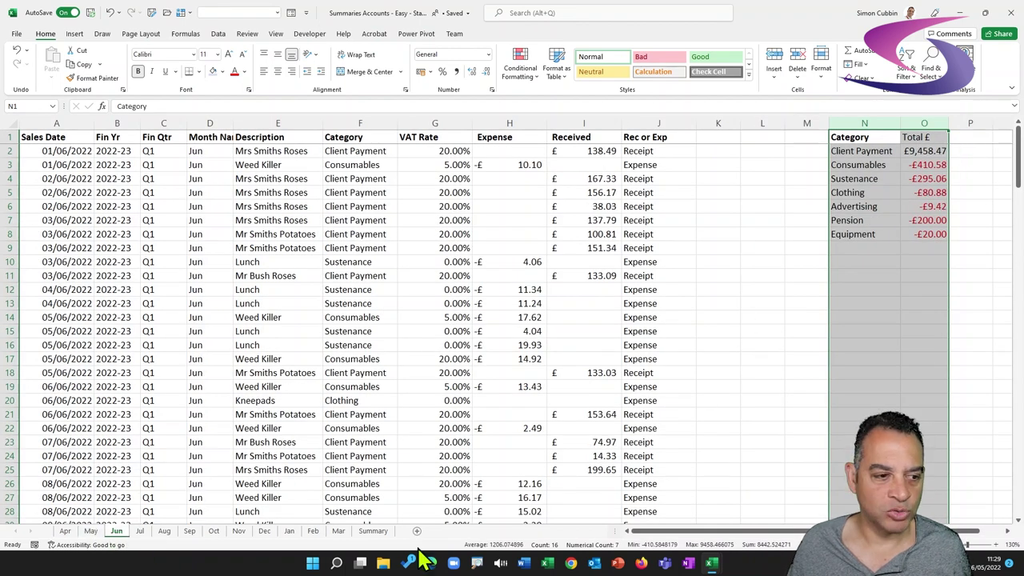
left_click(140, 531)
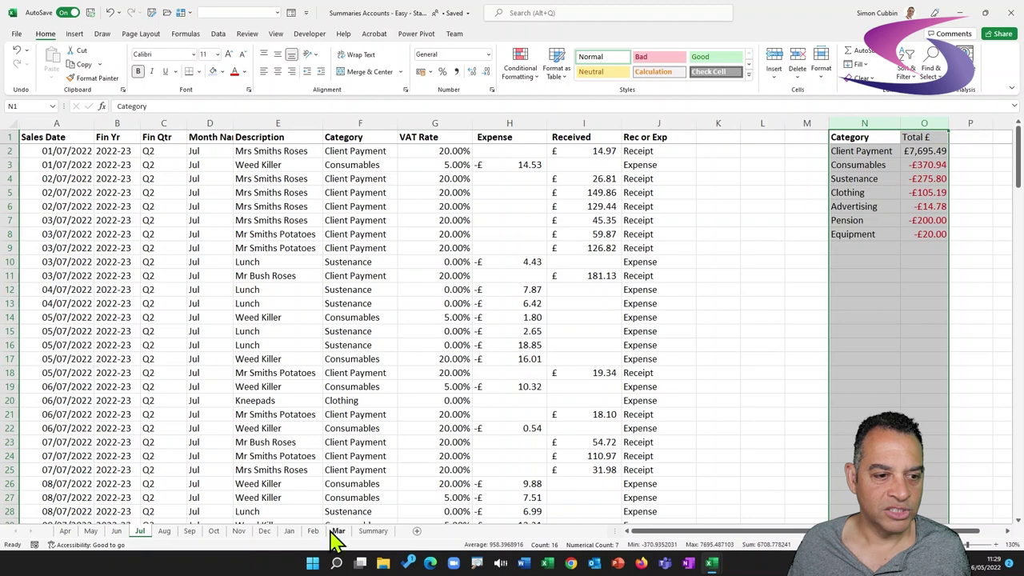
left_click(373, 531)
left_click_drag(231, 314, 217, 448)
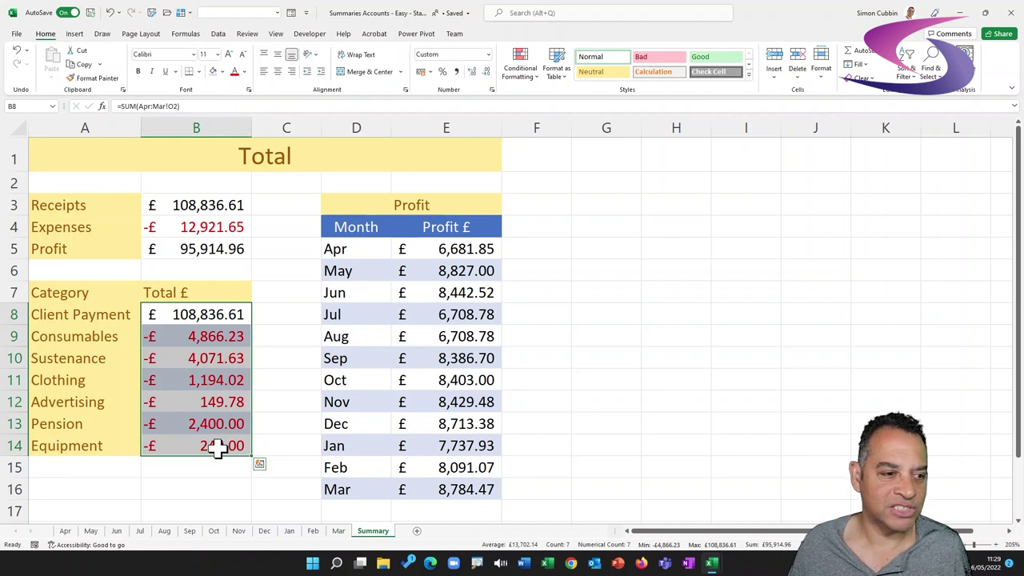
left_click(338, 531)
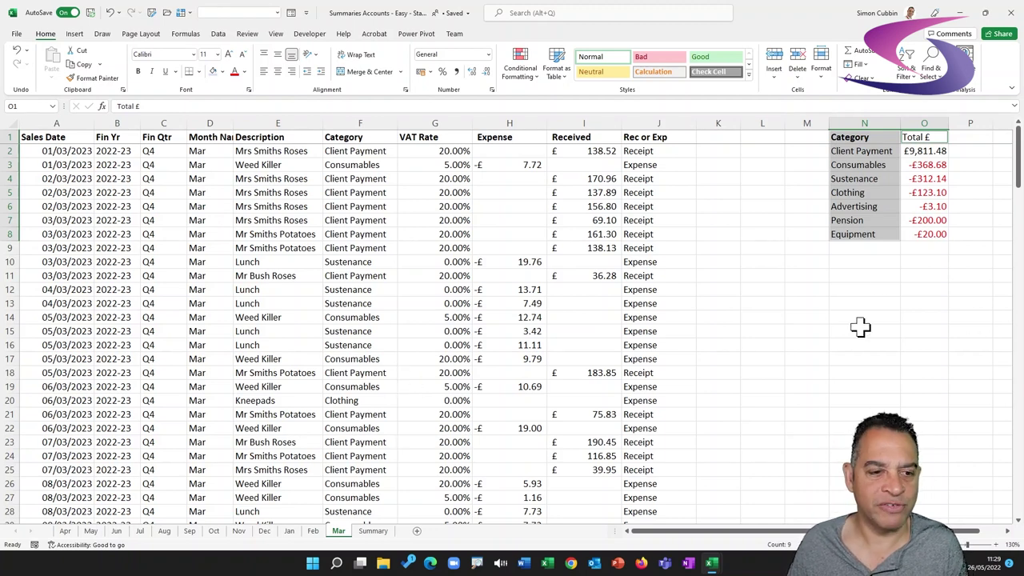
left_click(375, 532)
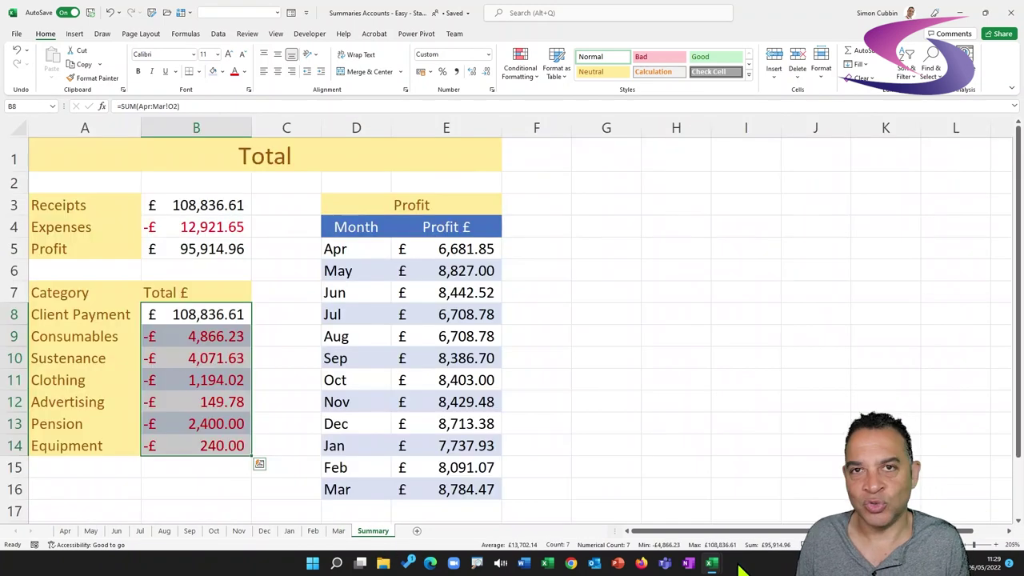